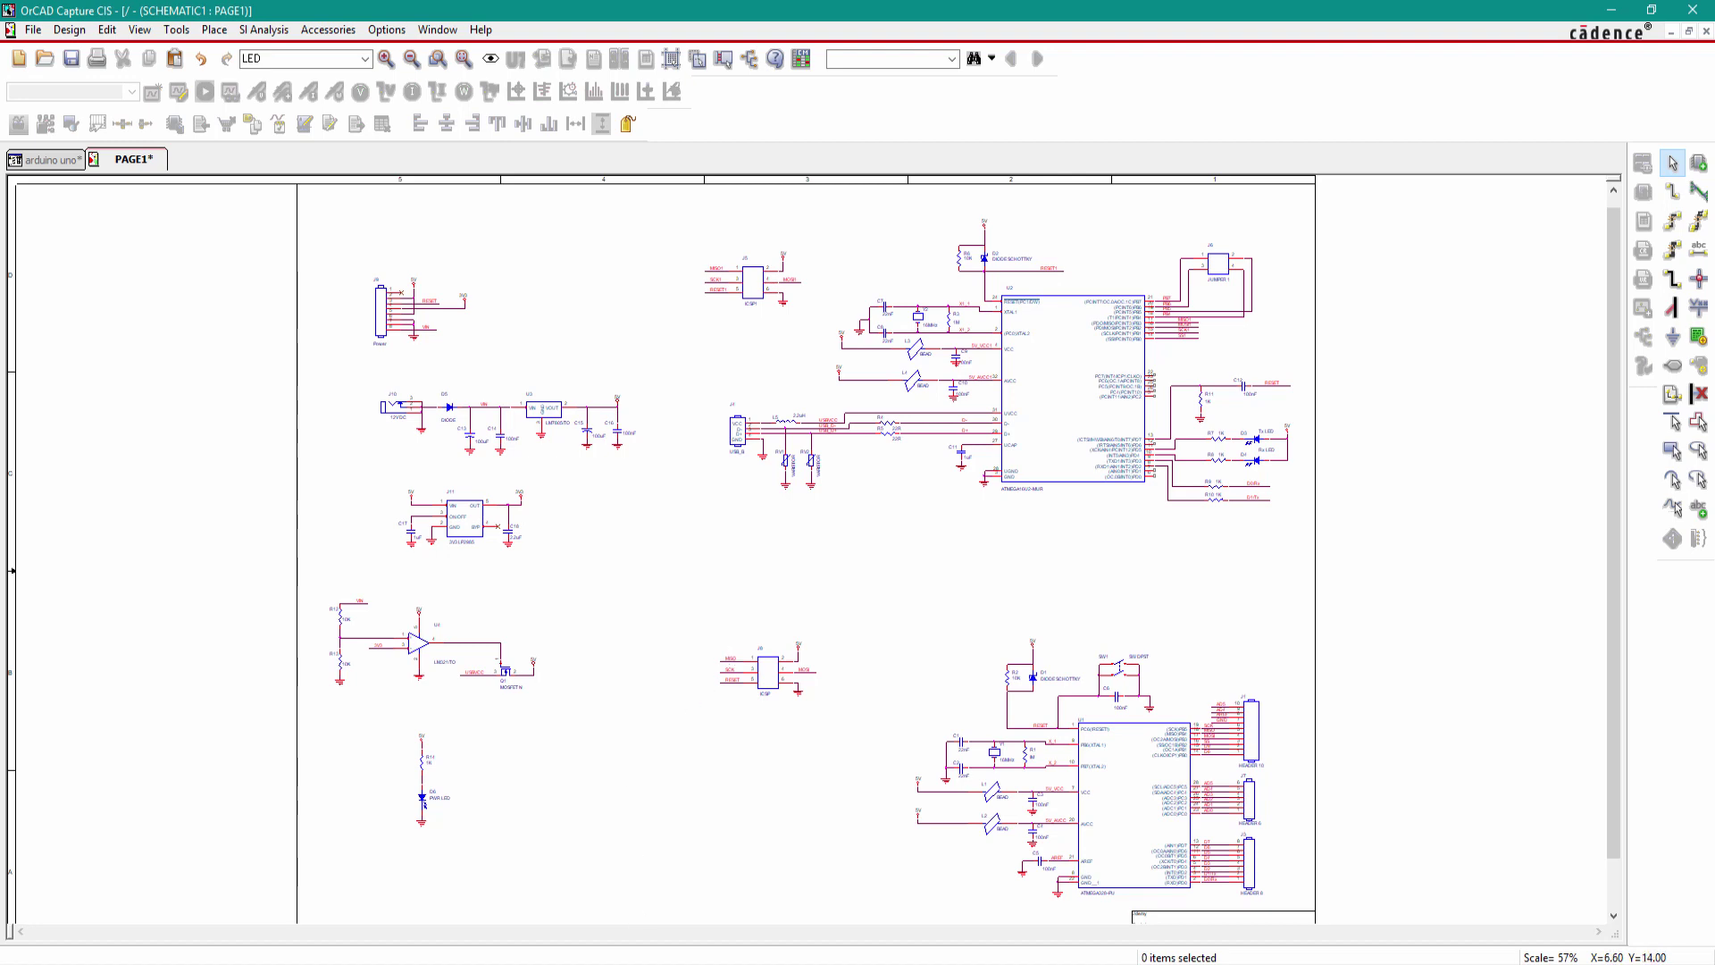
Step: Check the layout in the reference Arduino schematic PDF
key(alt+Tab)
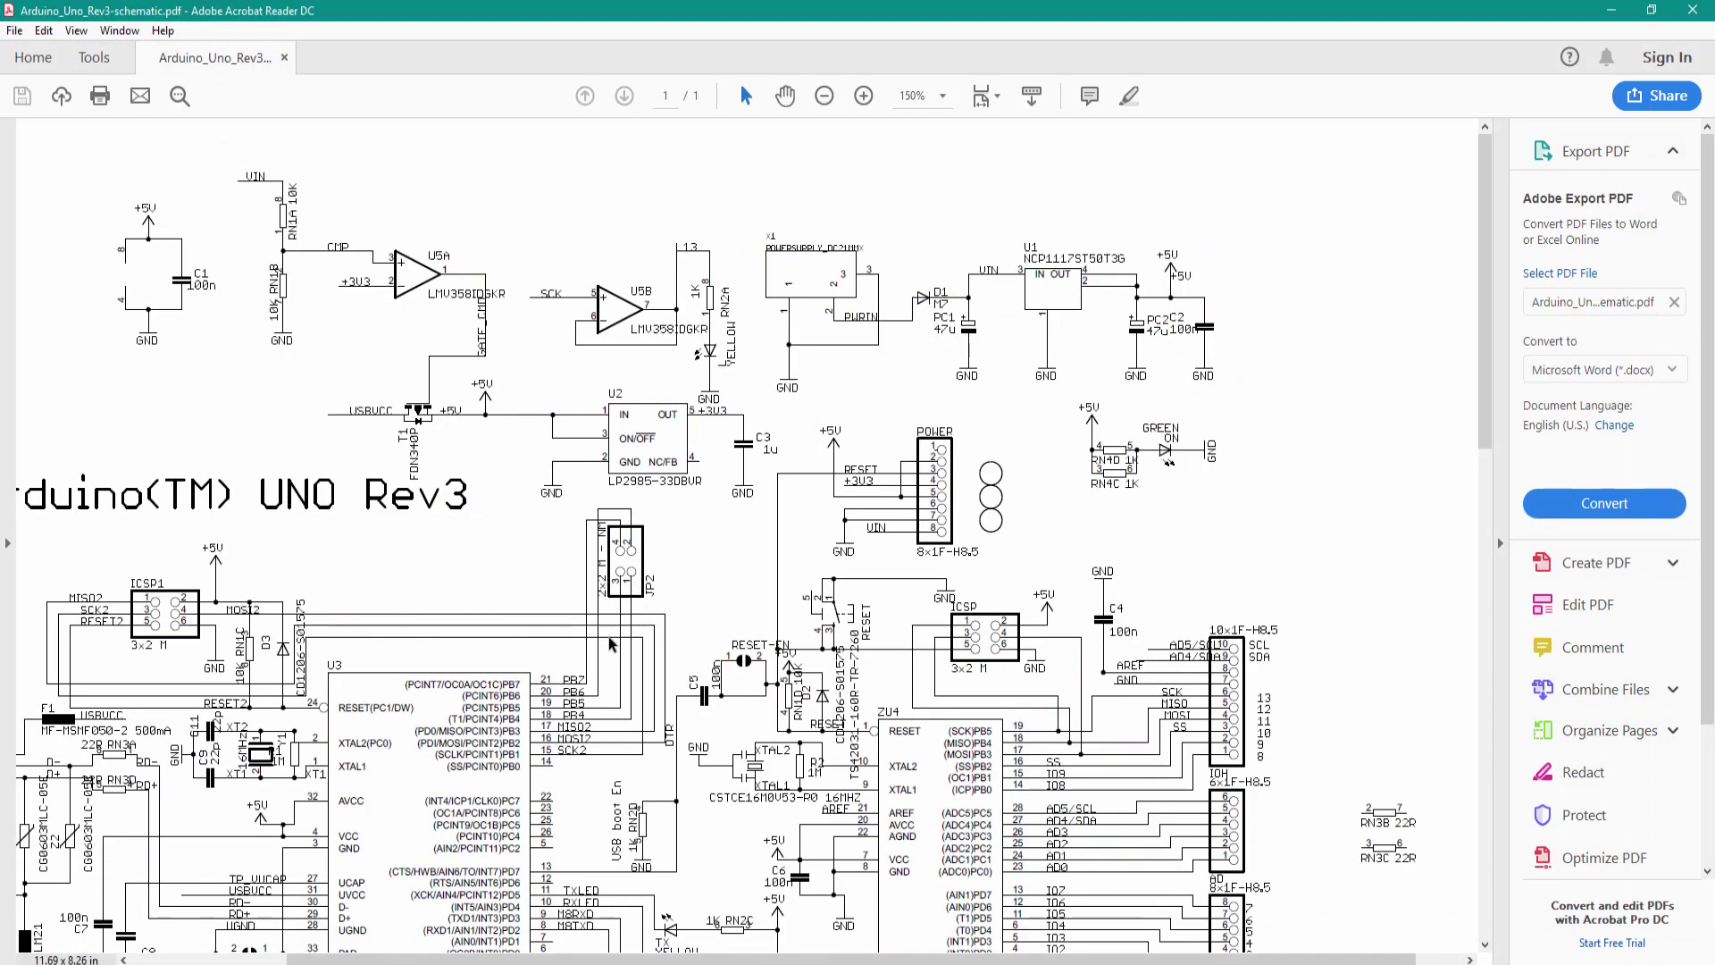
drag(626, 961, 497, 959)
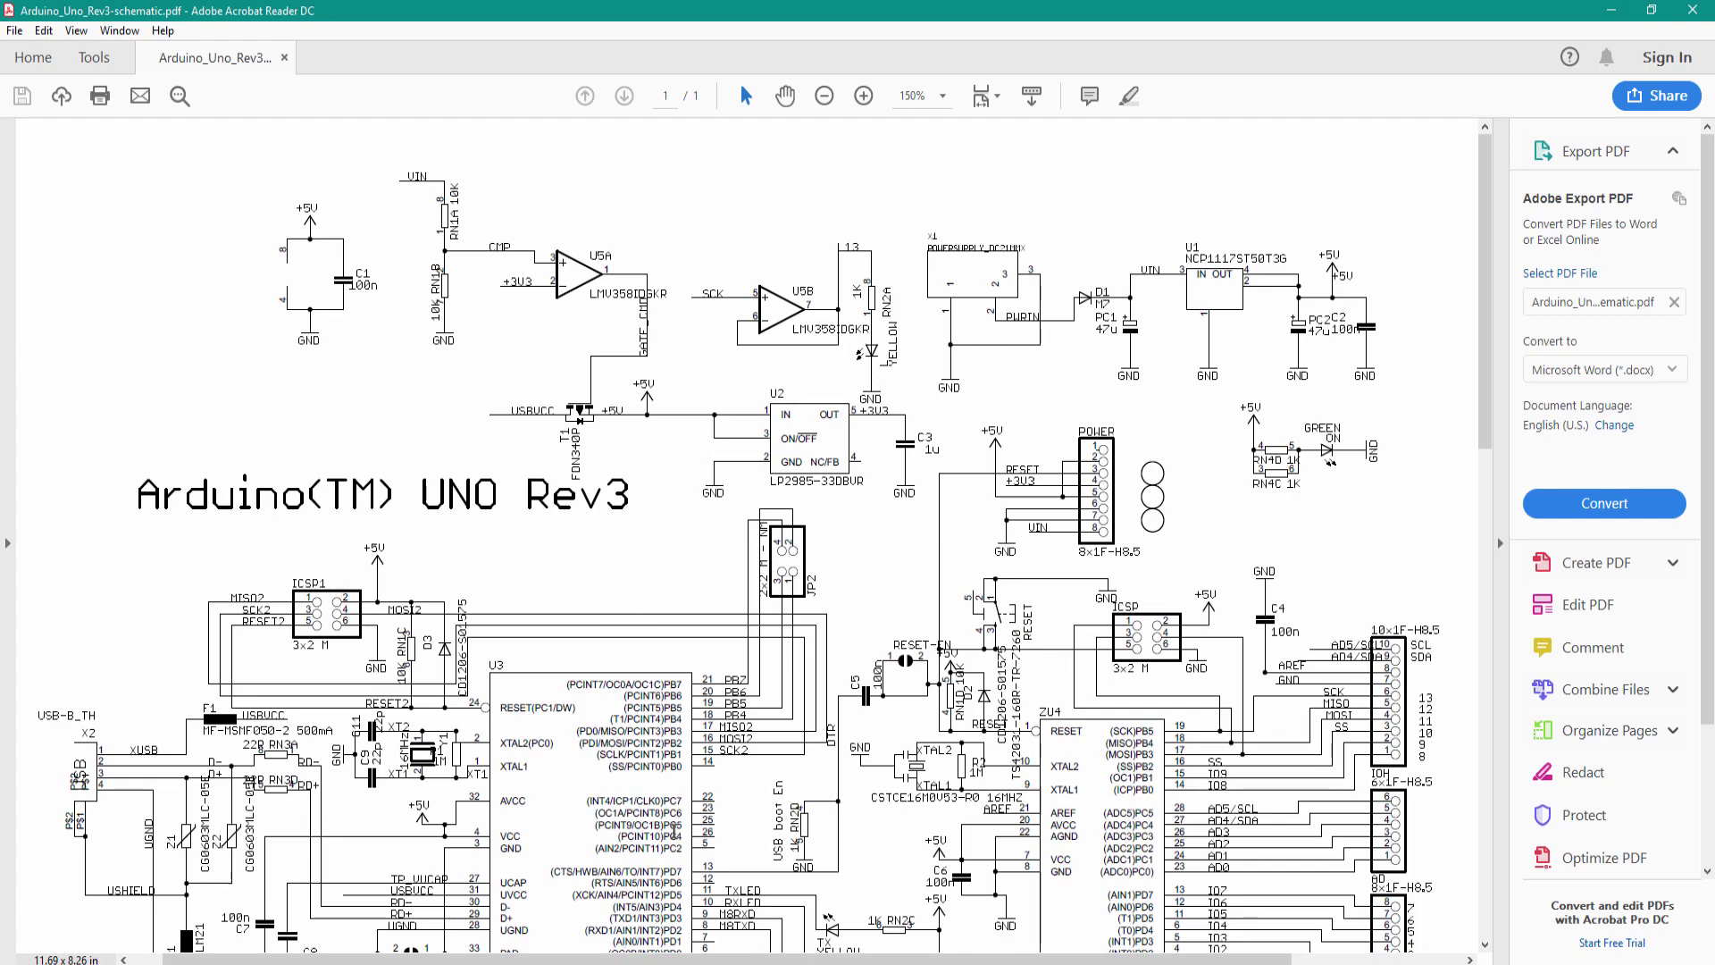
scroll(697, 599, down, 5)
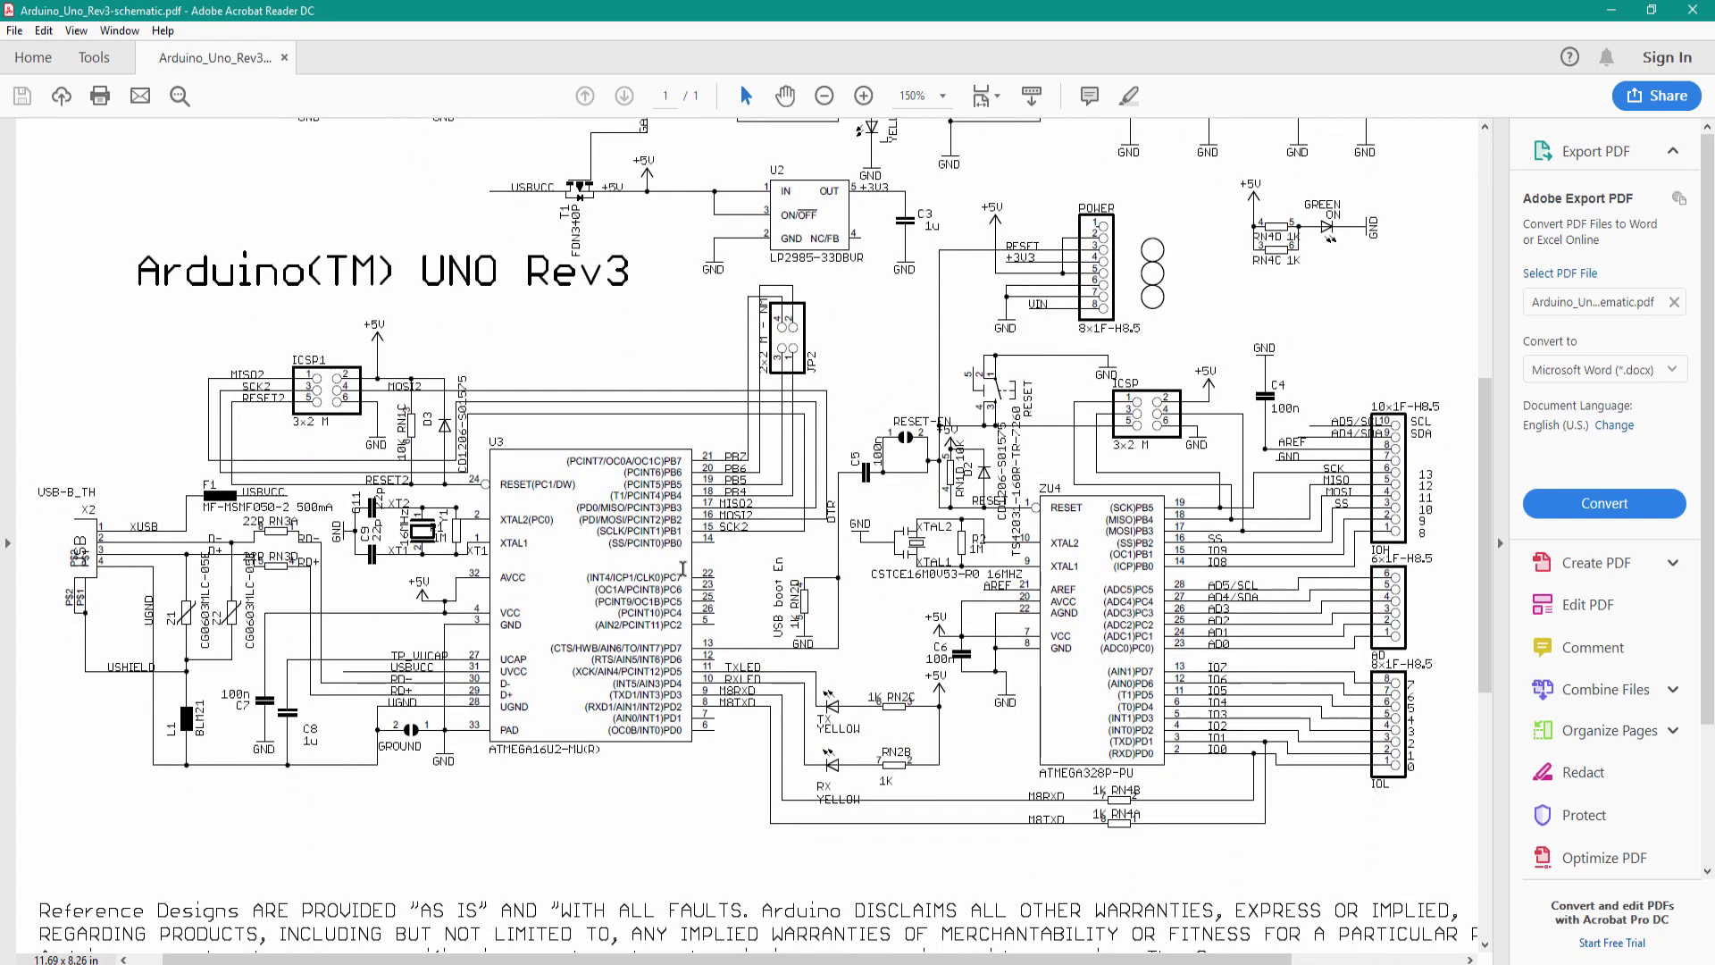
scroll(674, 502, up, 3)
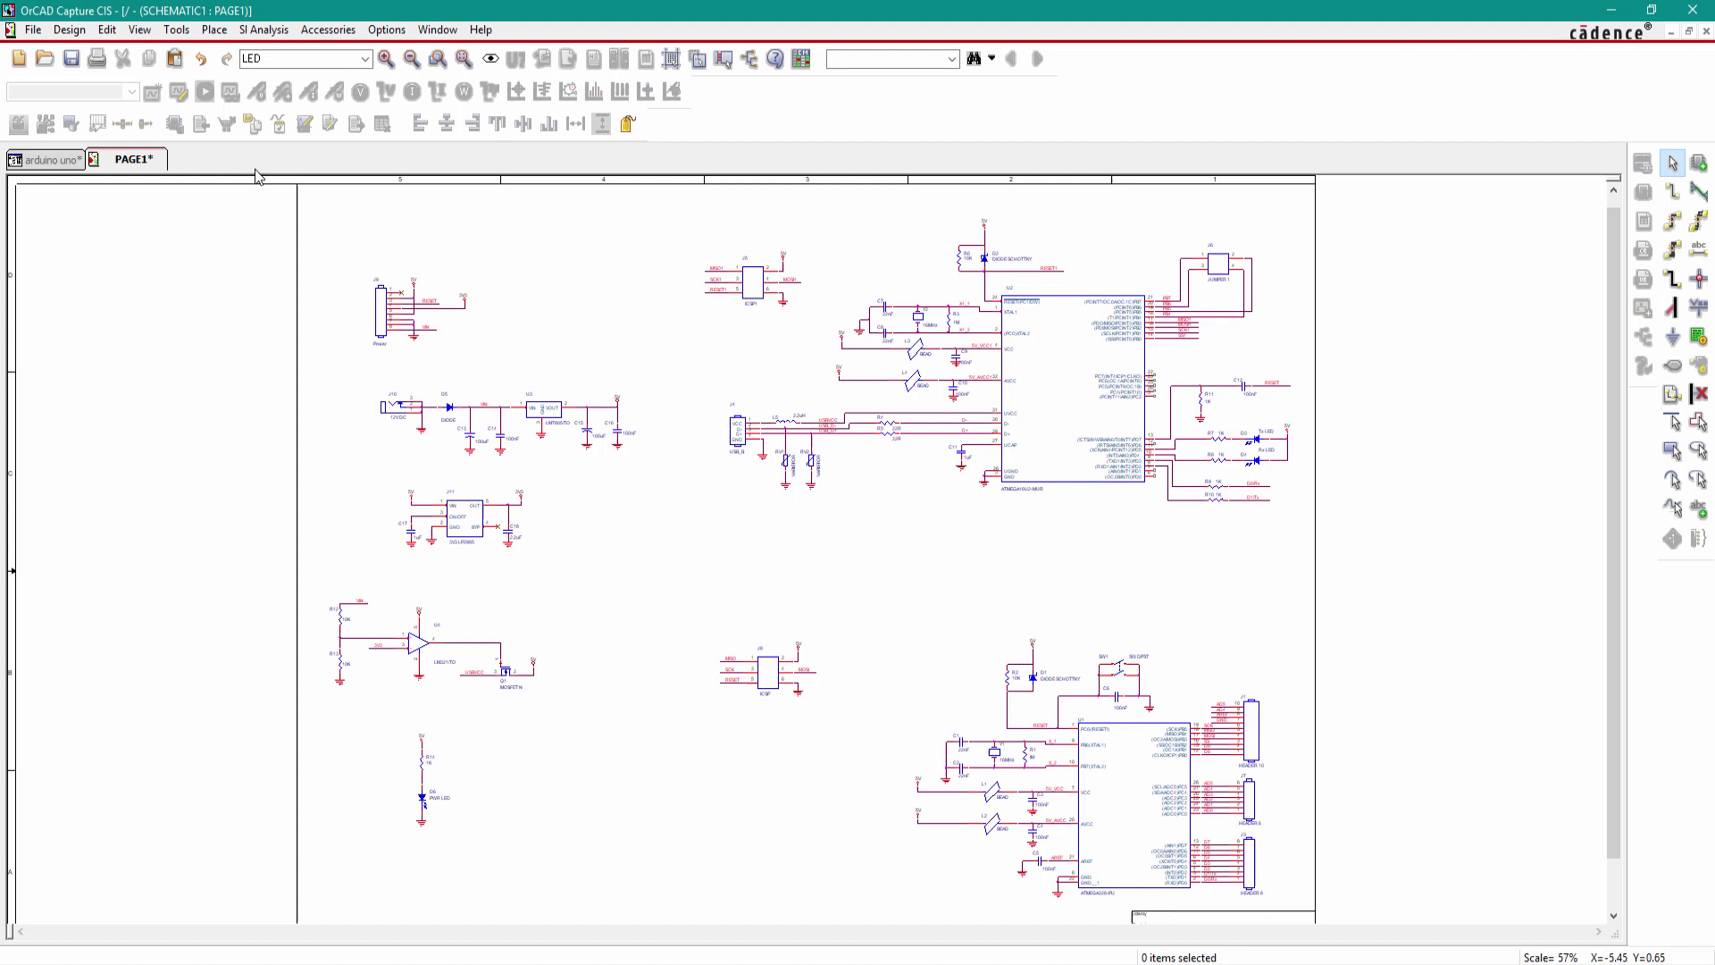
Step: Move the J9 Power connector and its wires slightly higher
drag(494, 253, 405, 310)
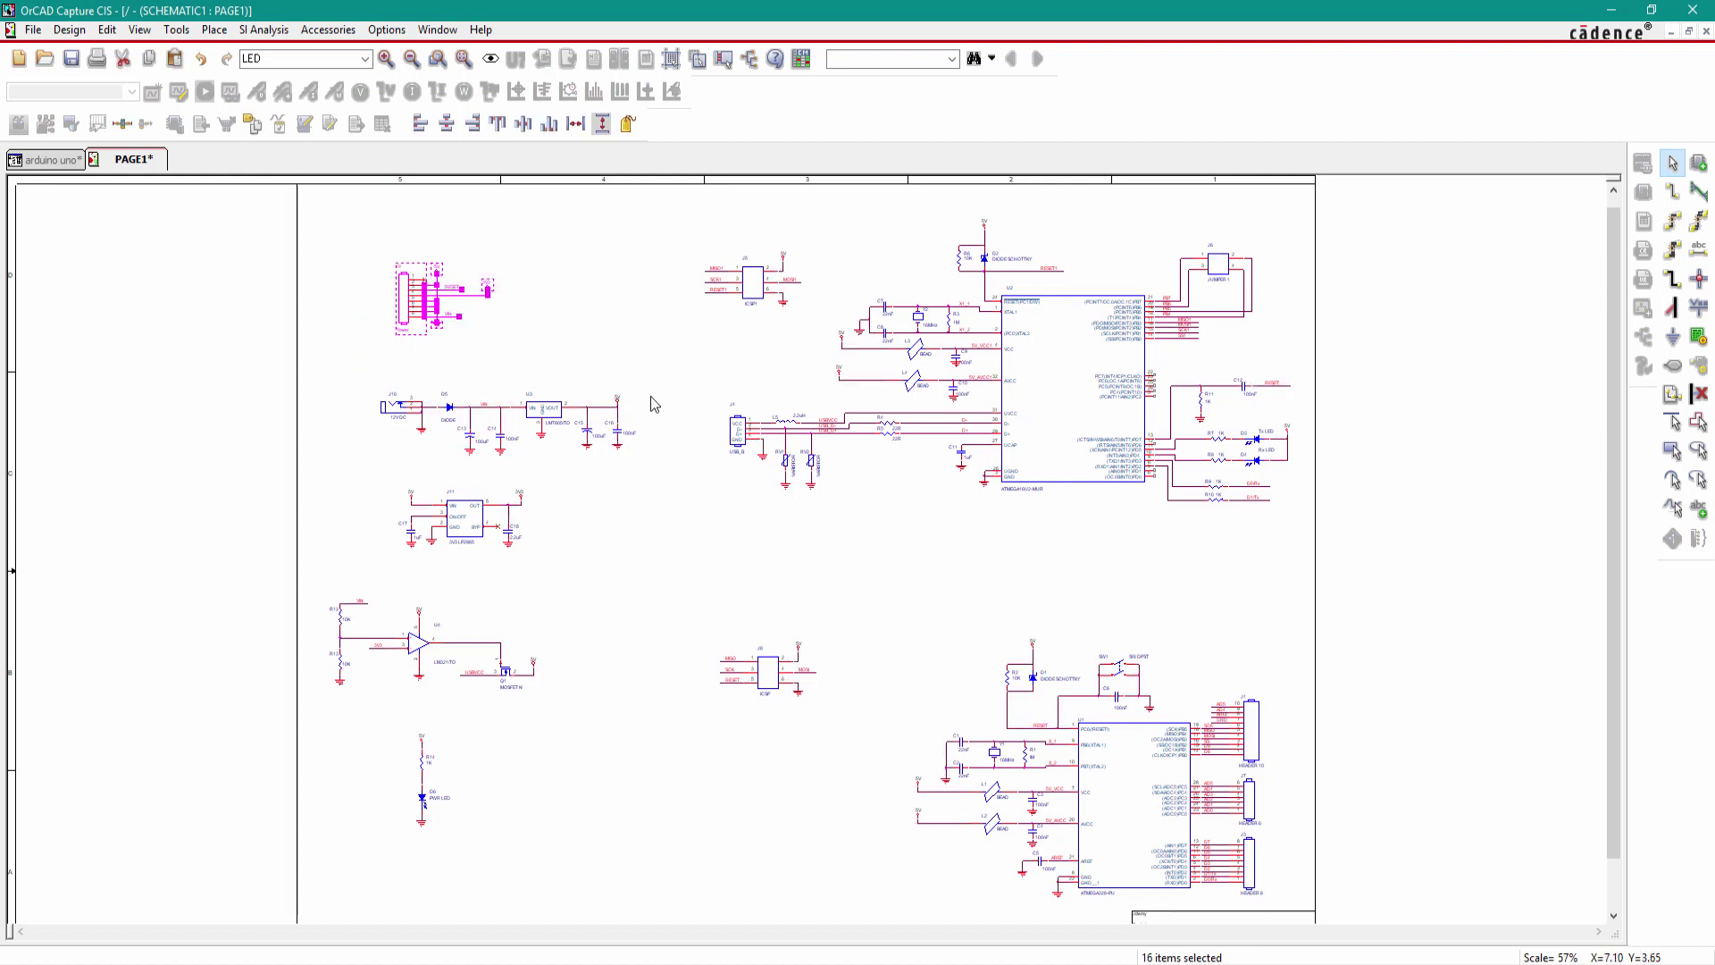
drag(659, 364, 364, 485)
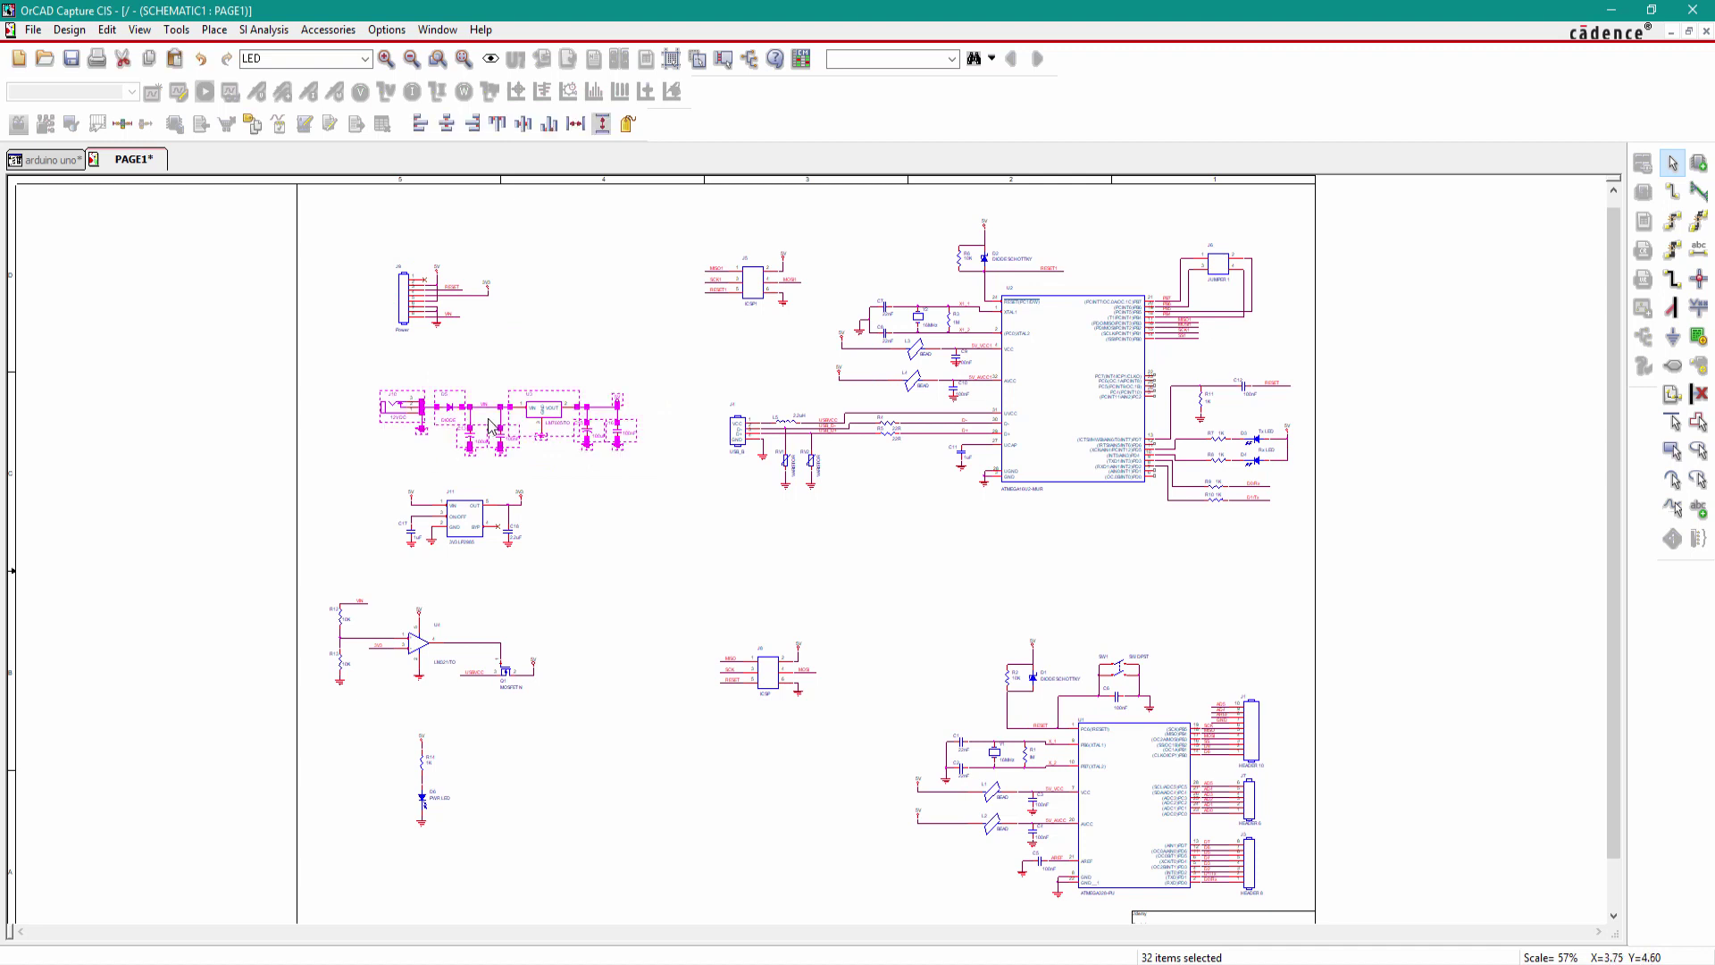
click(468, 423)
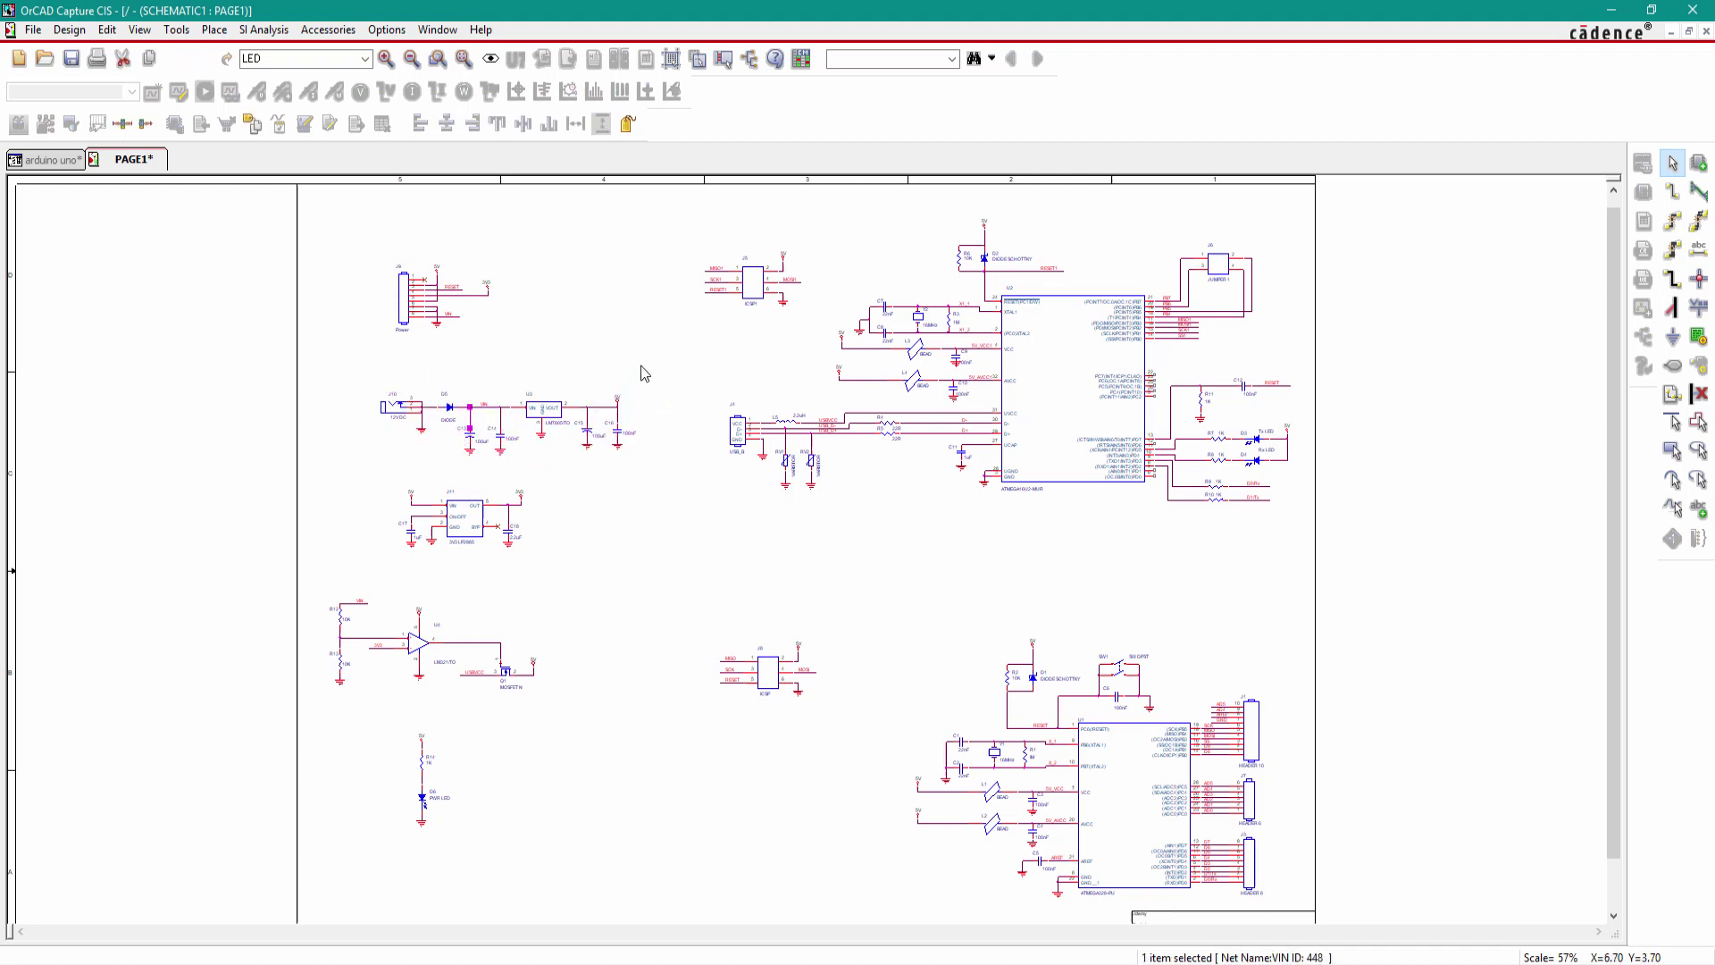
Step: Shift the J10/D5/U3 regulator circuit left and down
drag(643, 370, 359, 488)
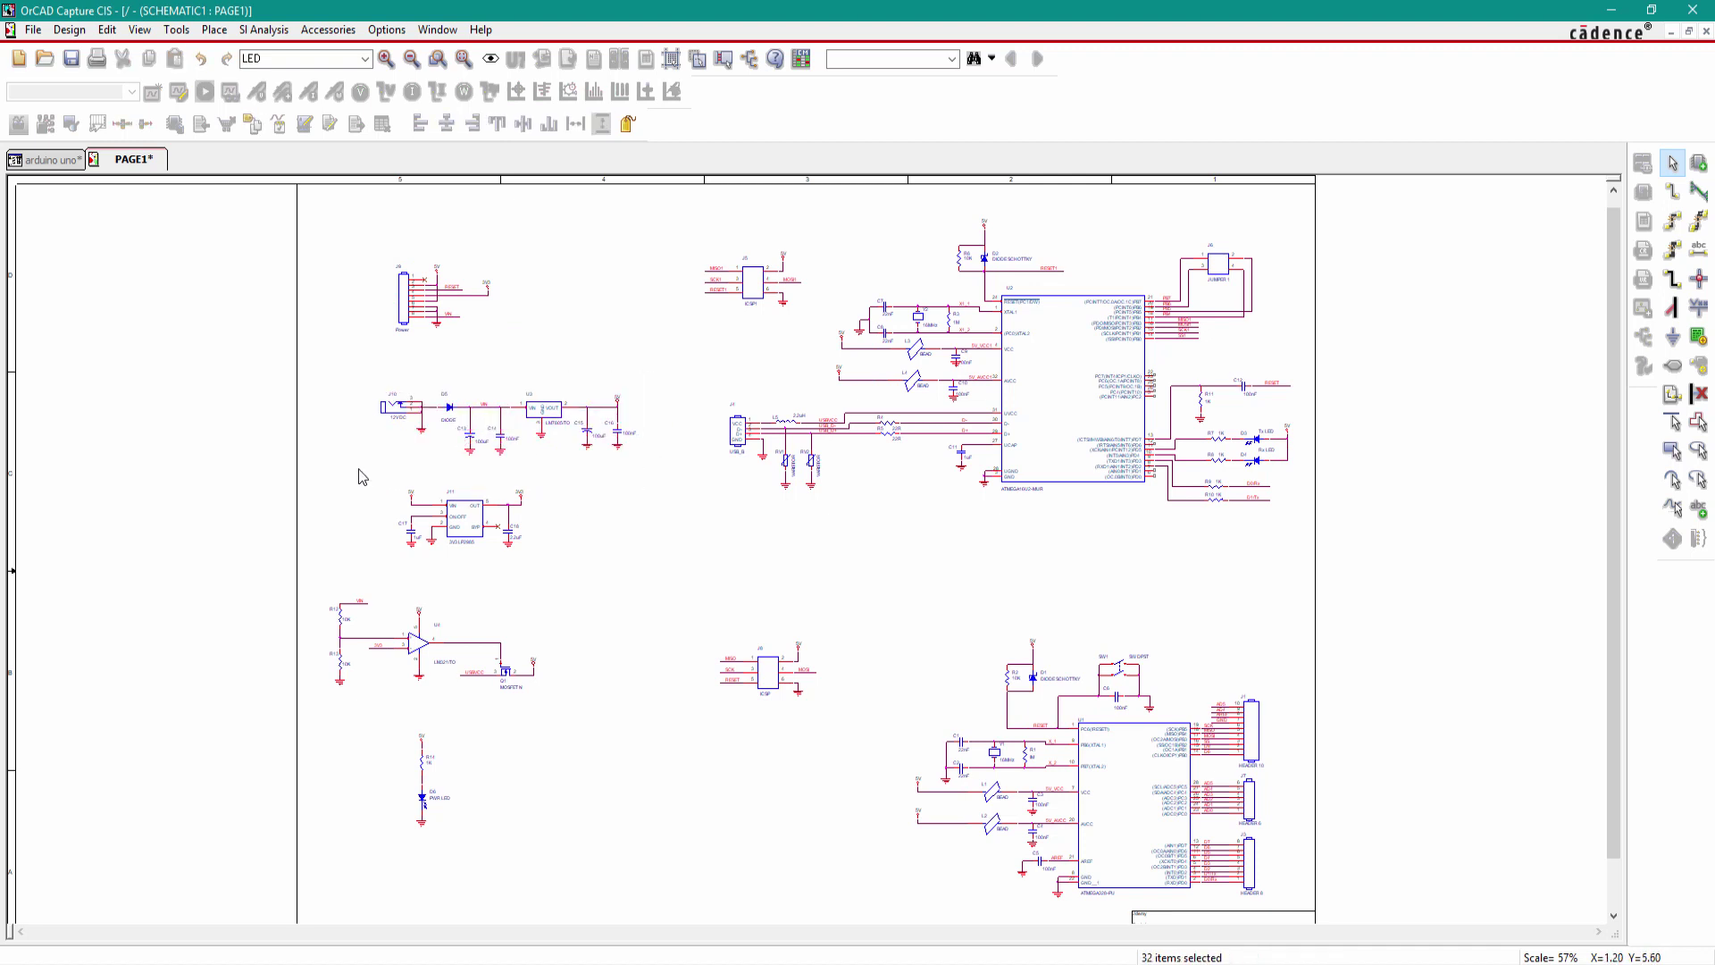
click(515, 434)
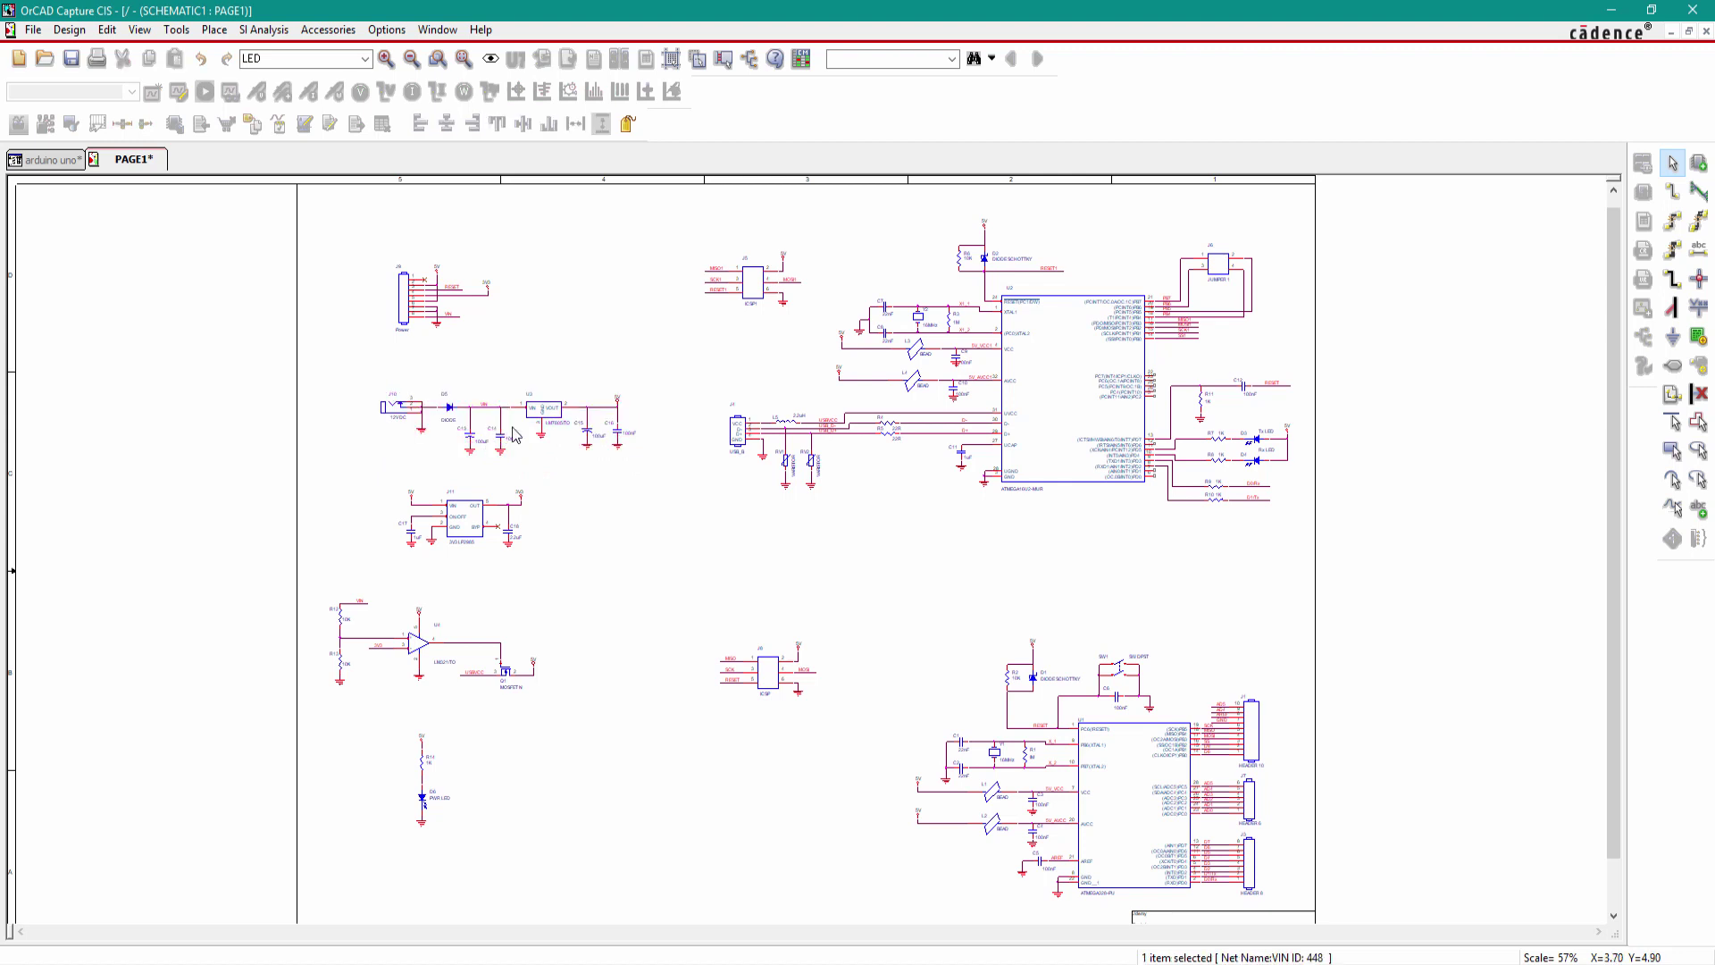
drag(643, 367, 369, 496)
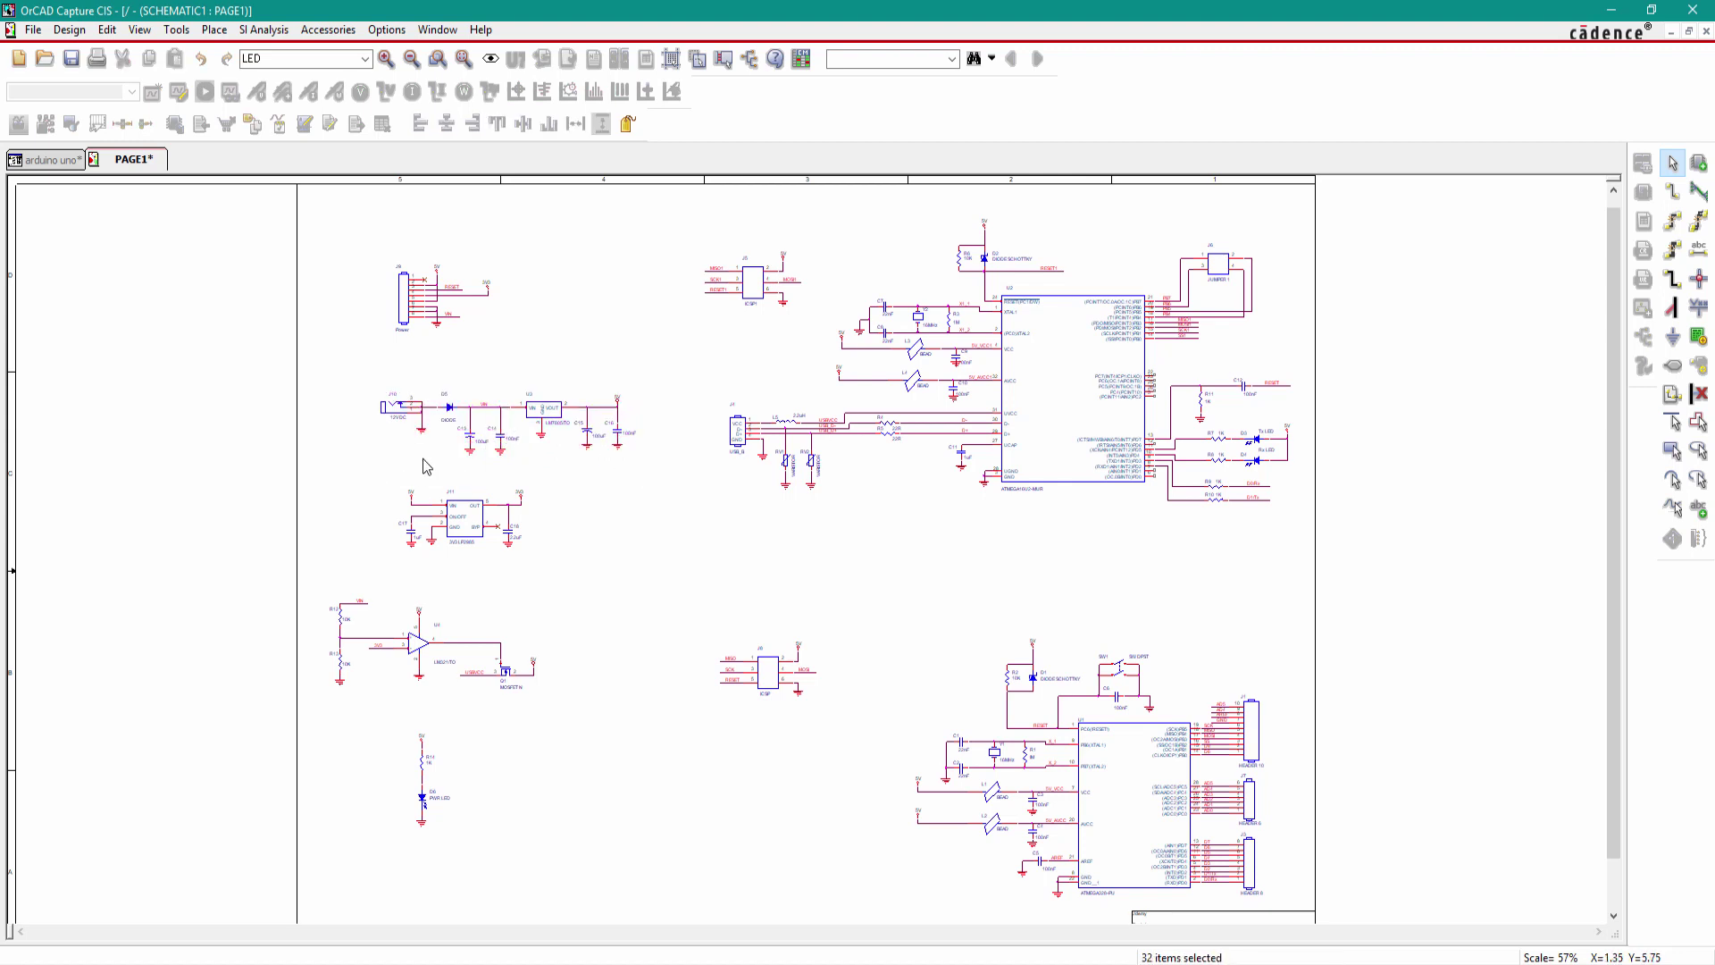
drag(534, 418, 513, 433)
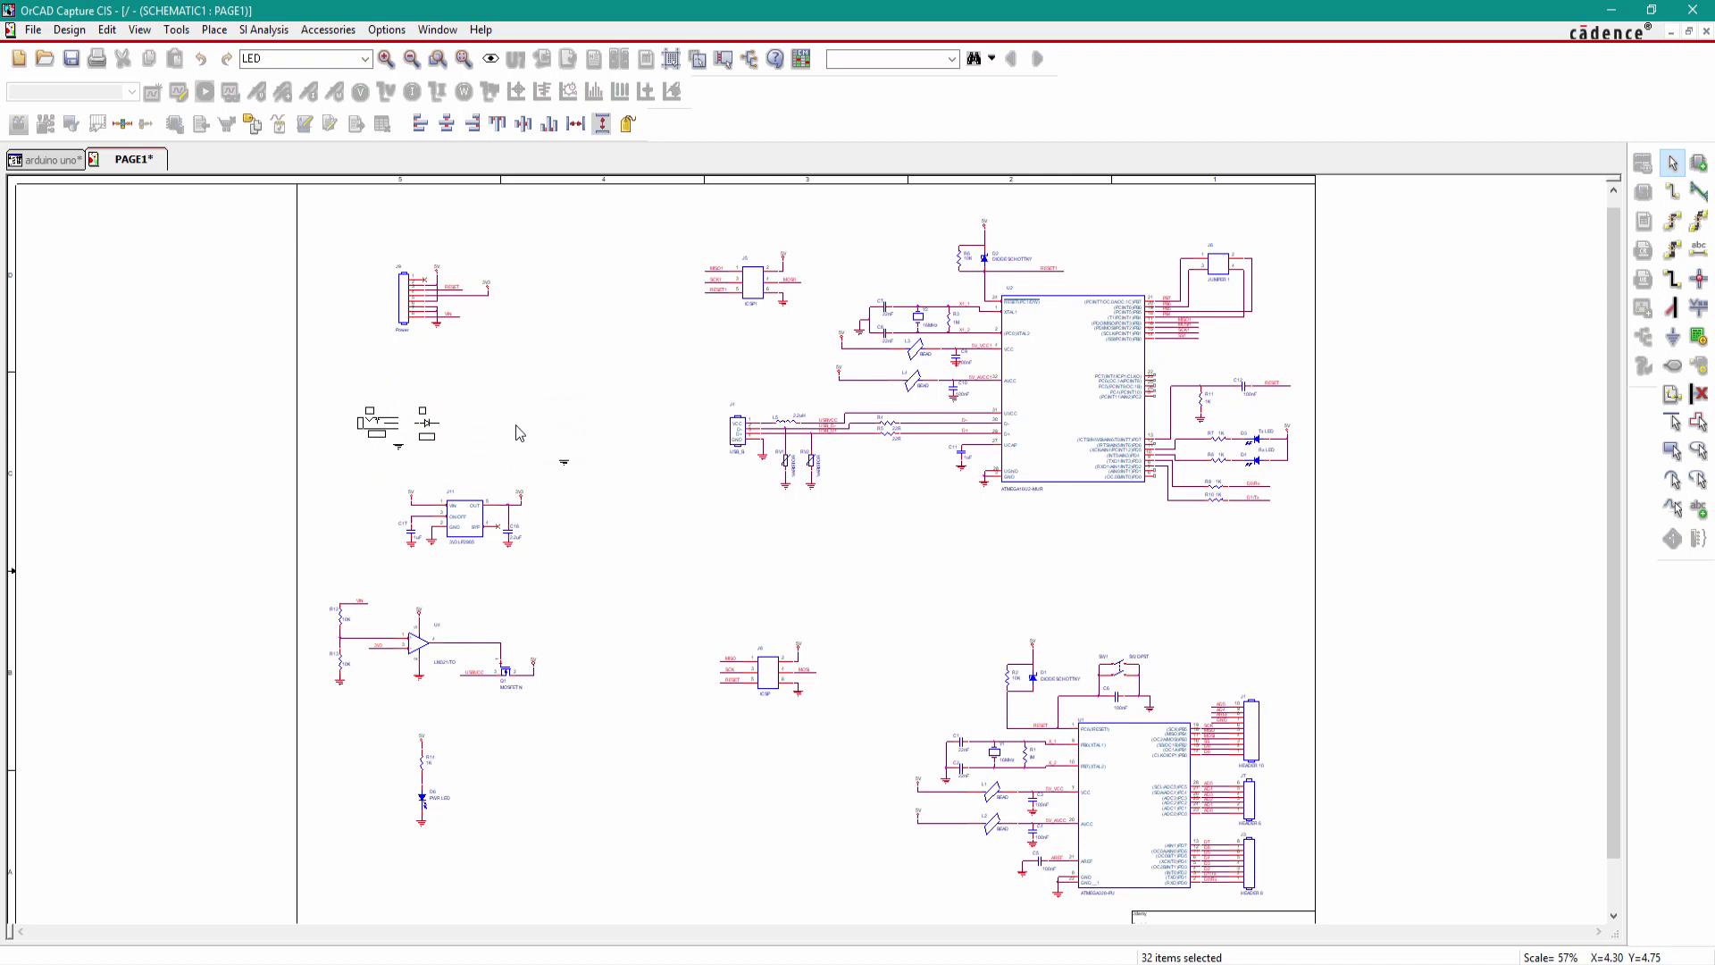
Step: Move the PWR LED group down-left and the R12/R13/U4/Q1 comparator circuit down-right
scroll(525, 777, down, 2)
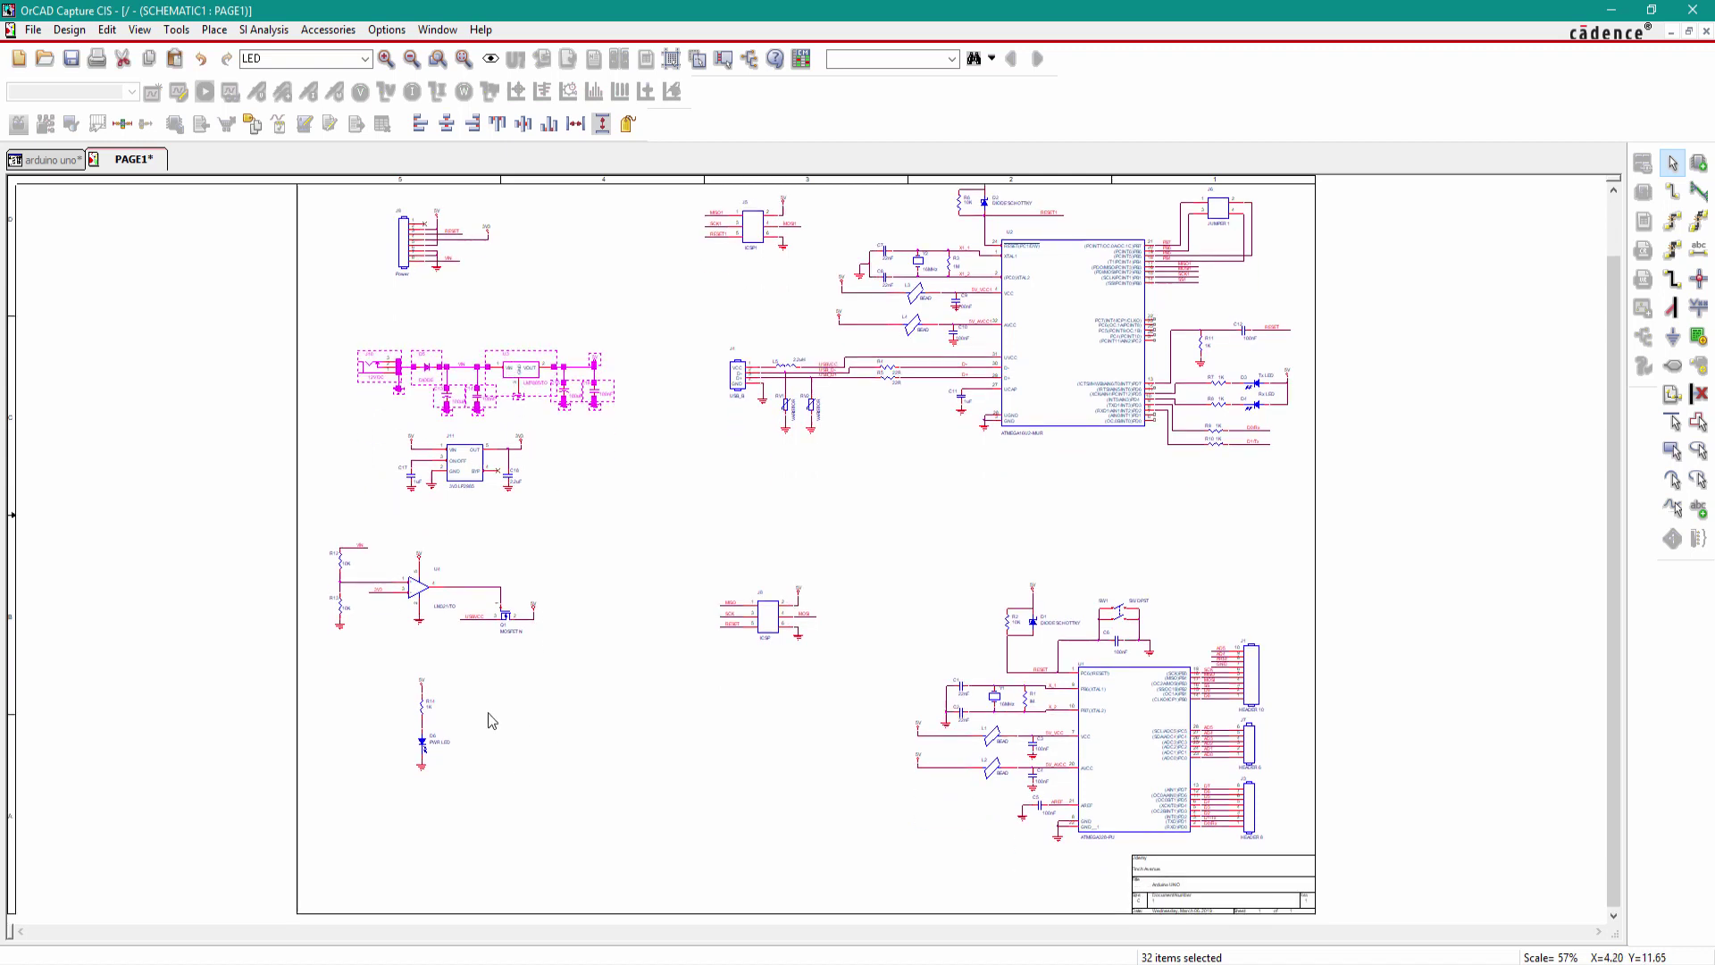
drag(455, 675, 378, 820)
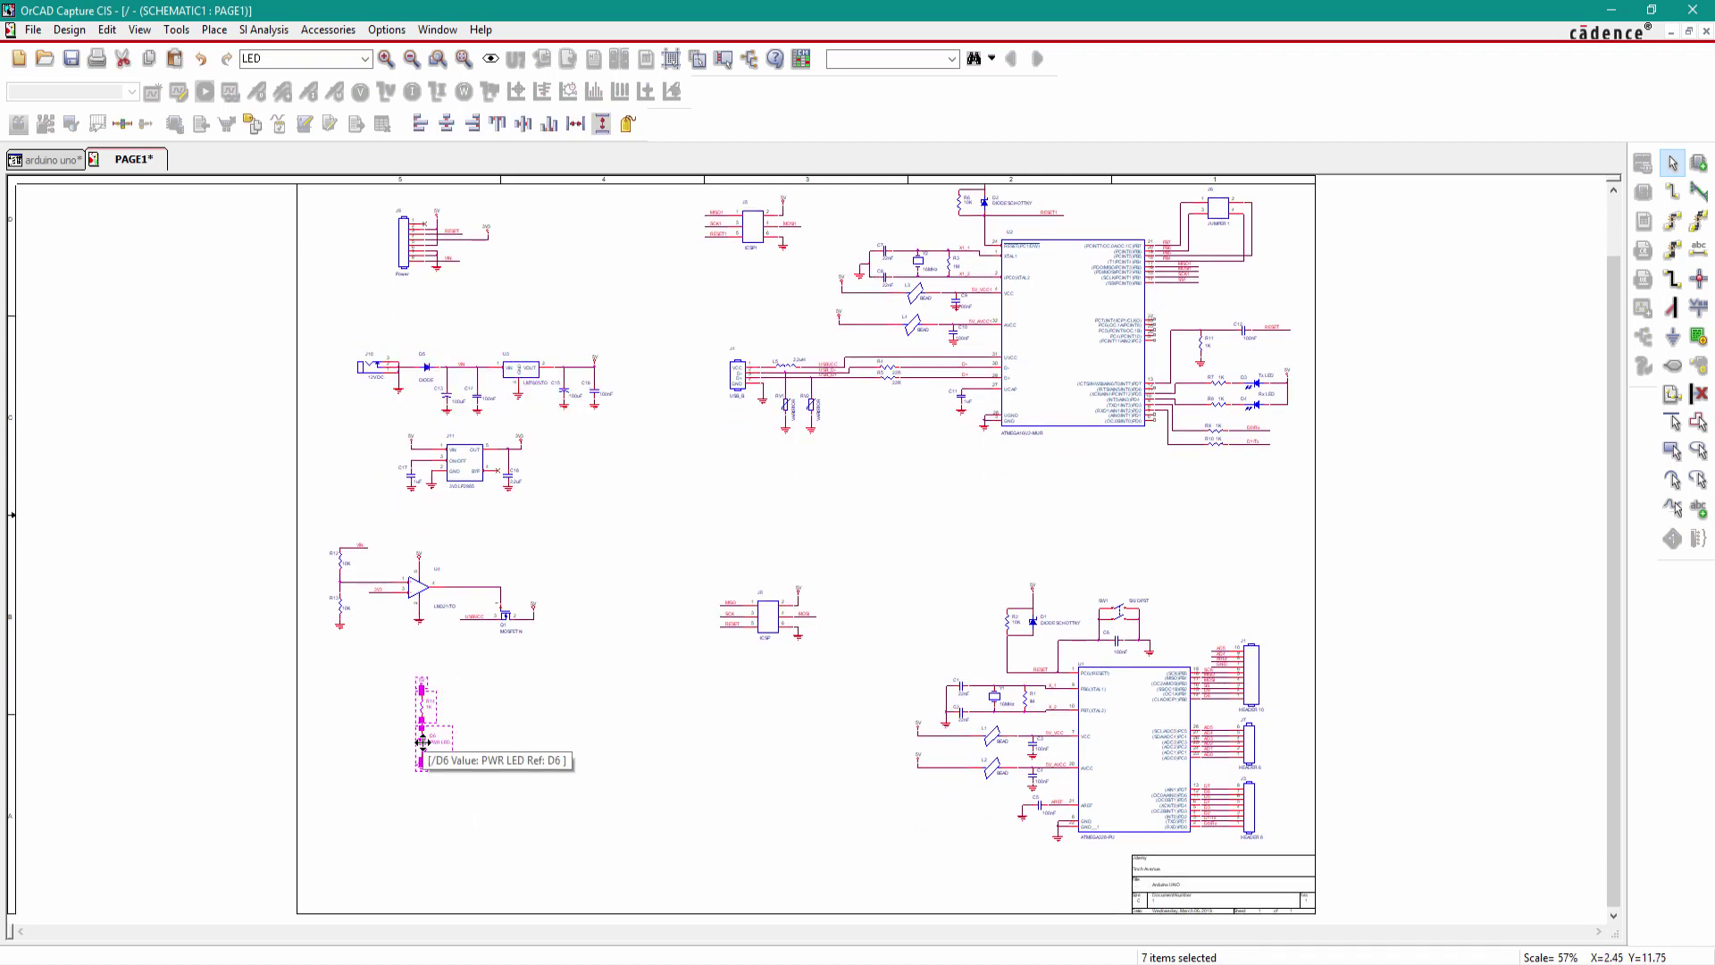
drag(424, 746, 404, 850)
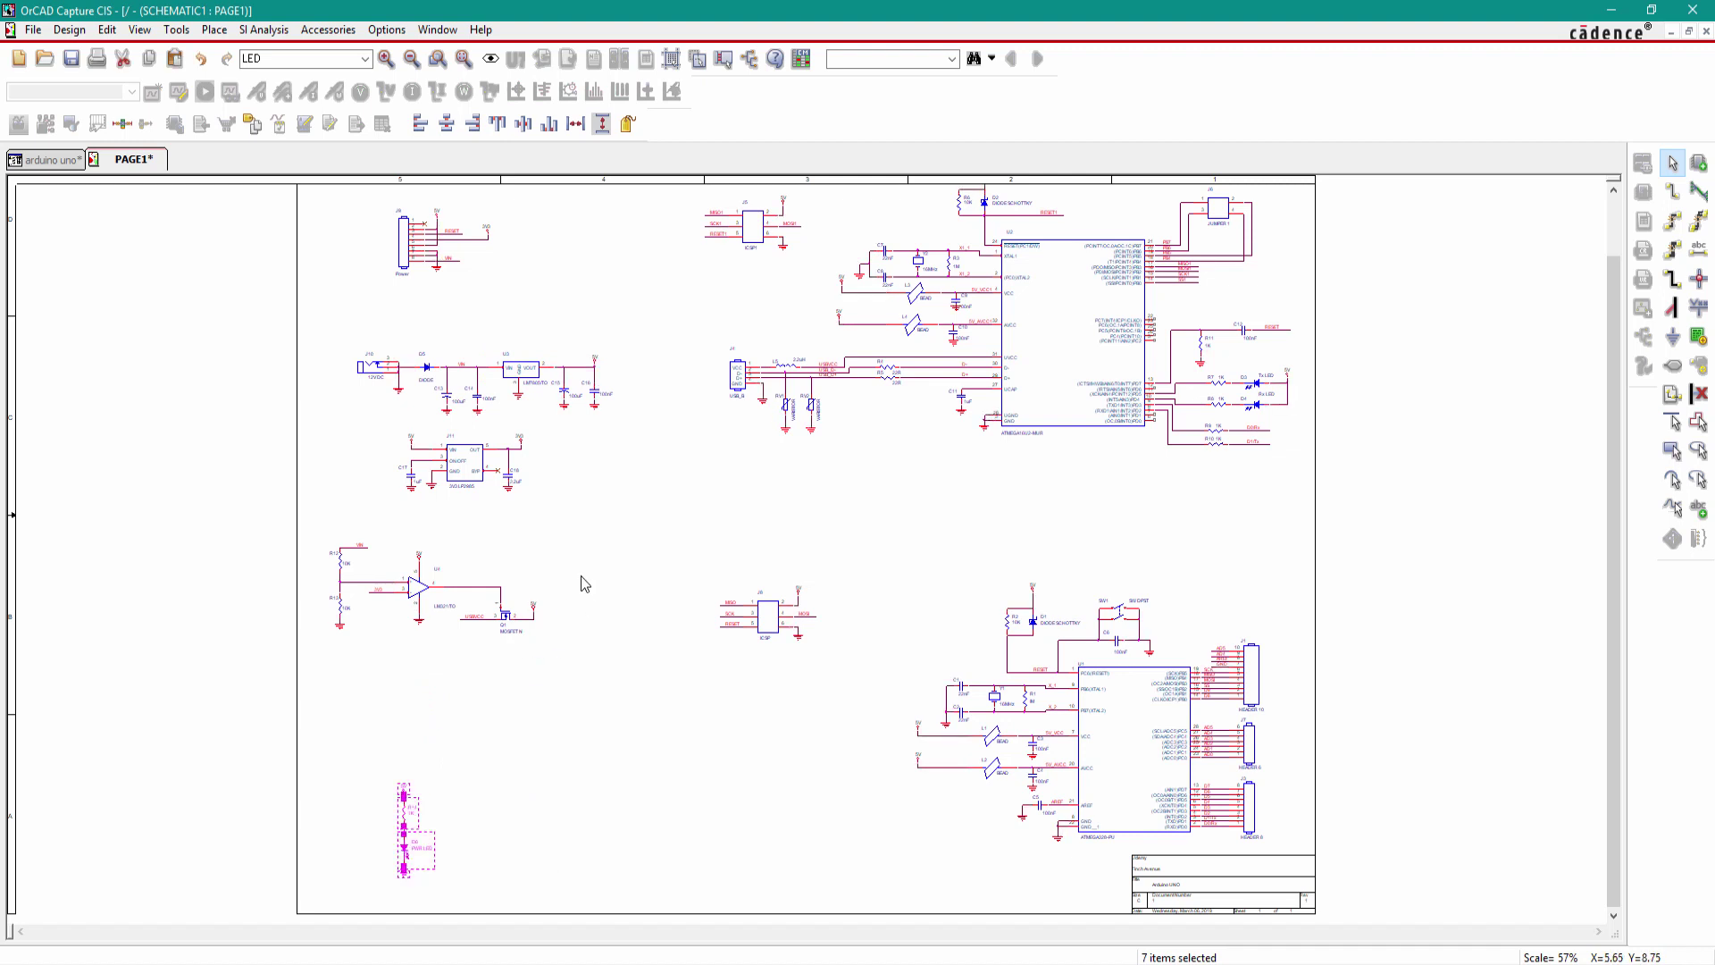
drag(560, 522, 313, 681)
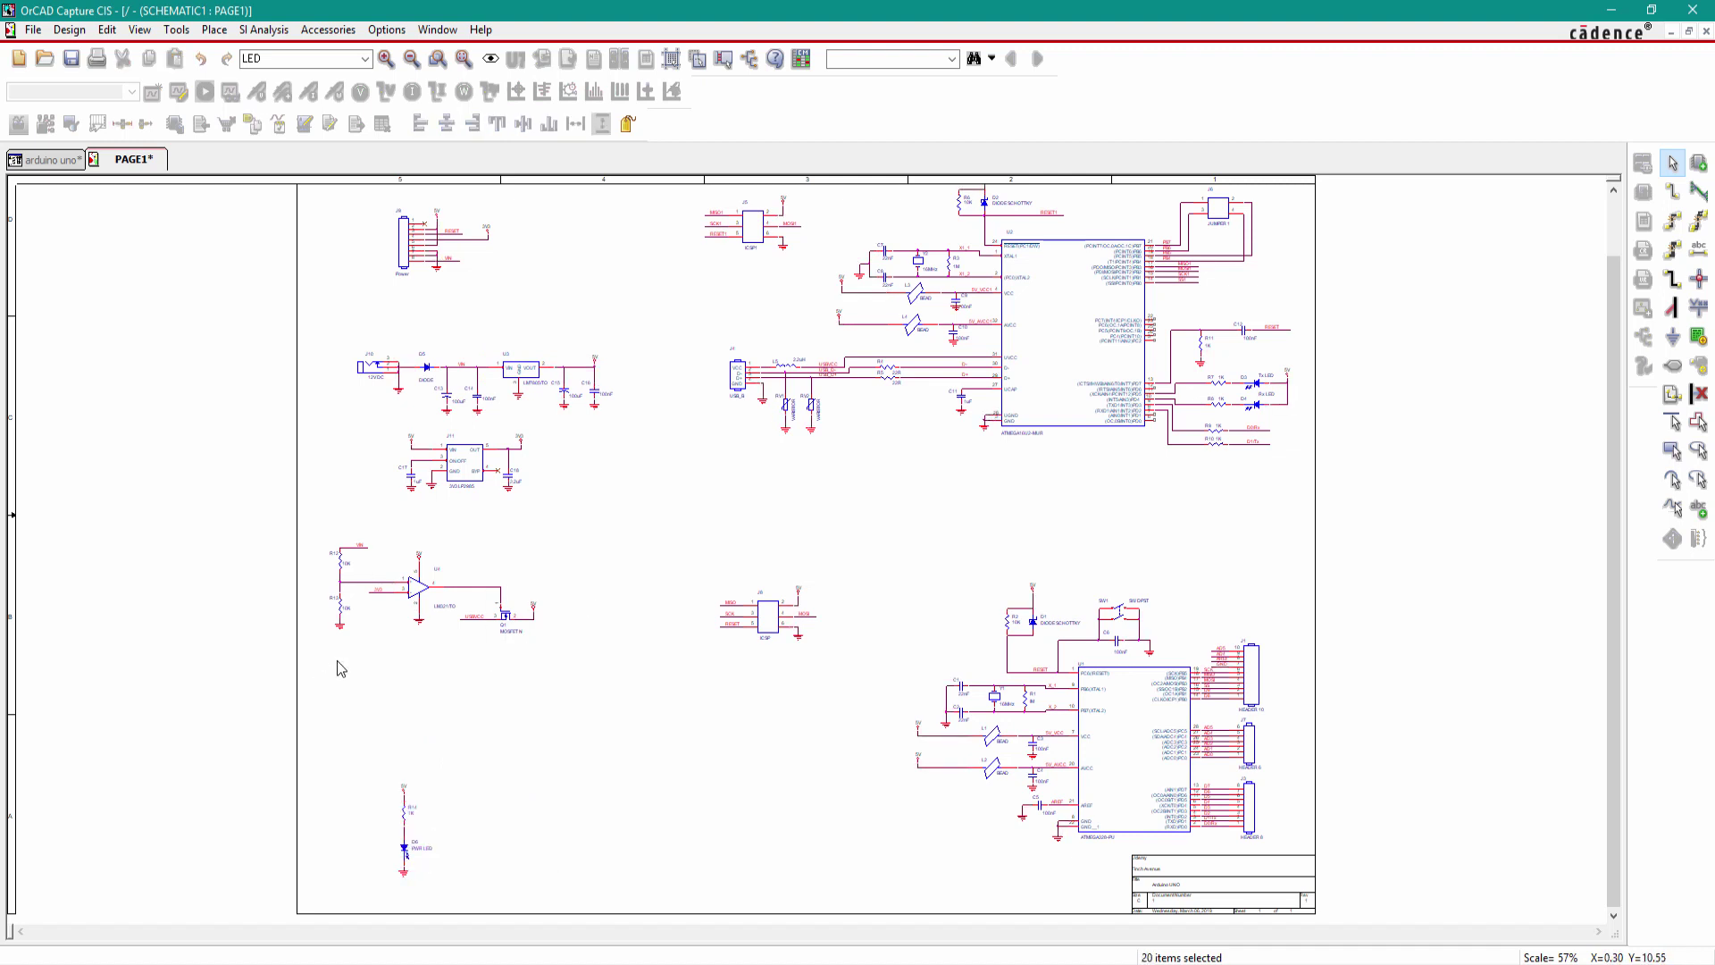
drag(413, 606, 444, 667)
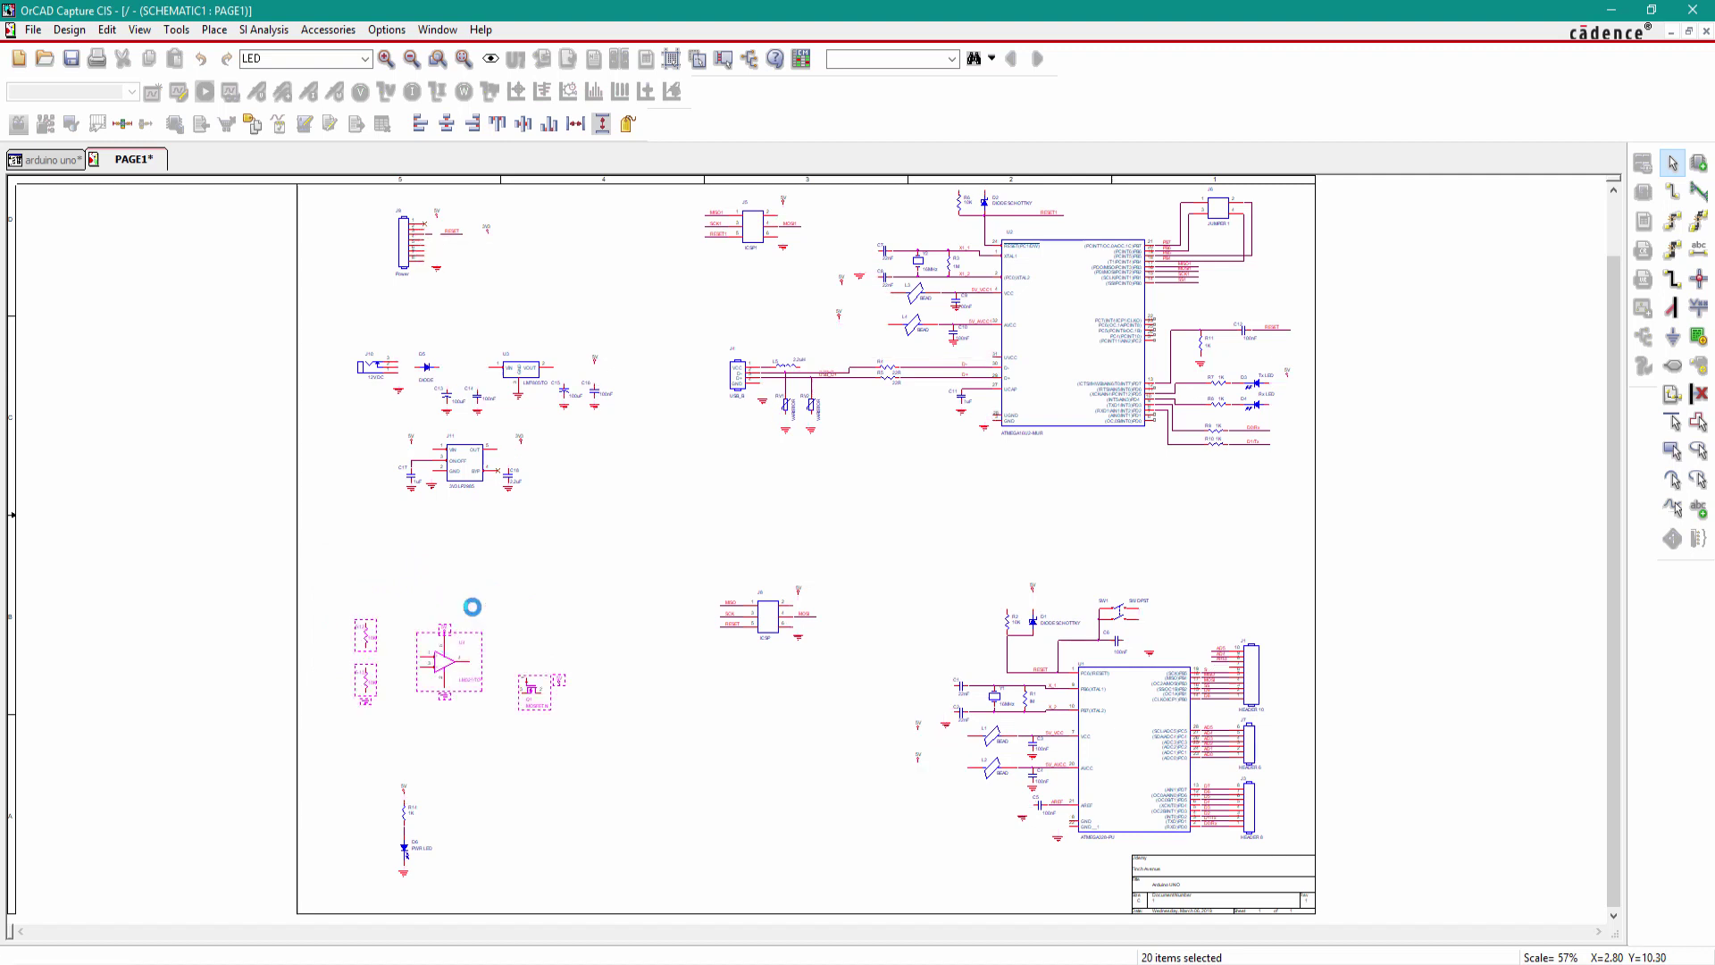
Step: Move the J11/LP2985 regulator circuit down and left
drag(545, 425, 384, 554)
drag(458, 474, 447, 536)
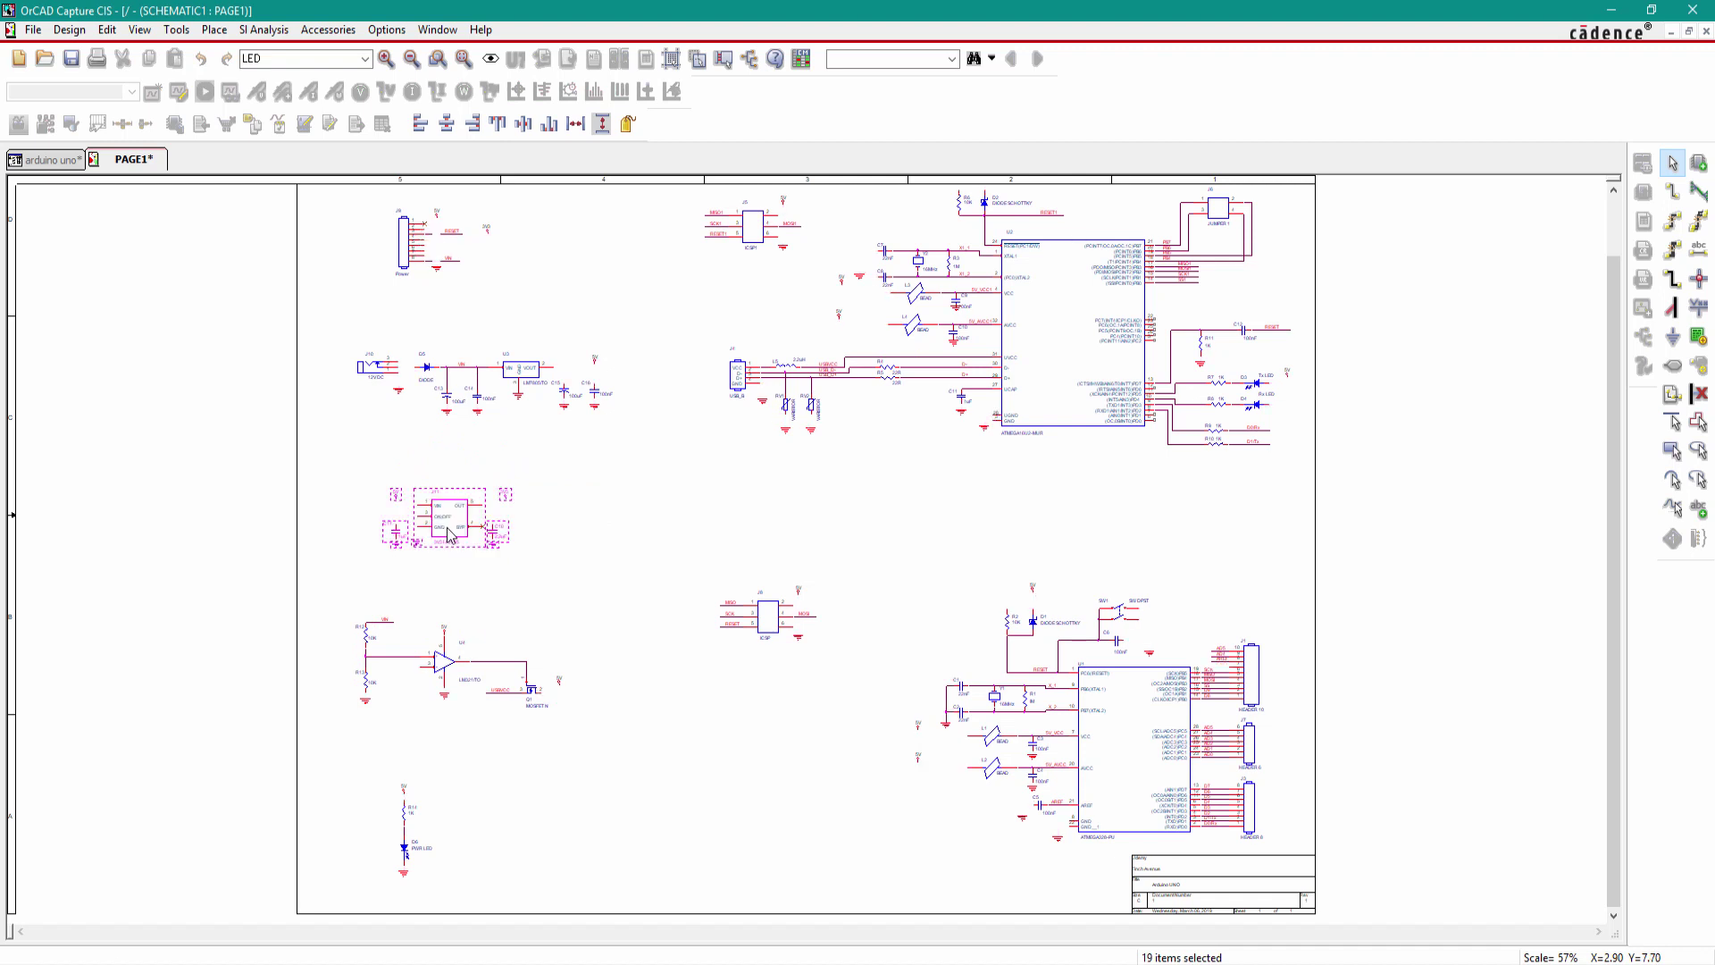
click(590, 518)
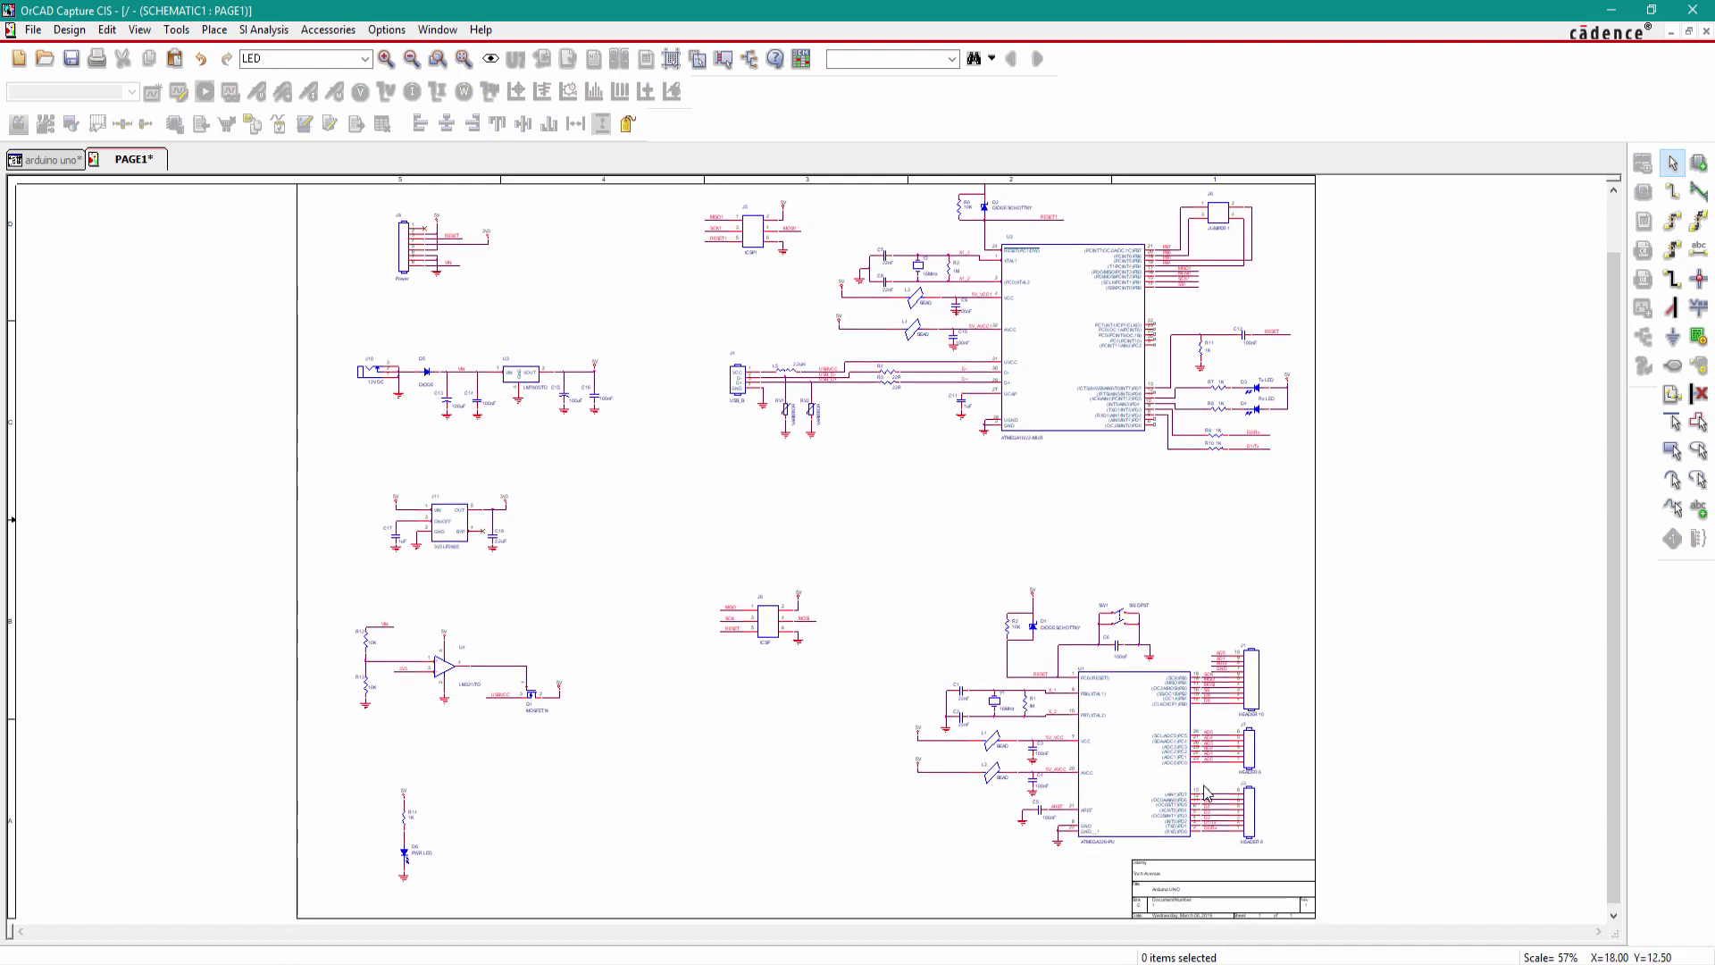
Step: Start a text label and set its font to Times New Roman Bold, size 22
ctrl+scroll(1185, 683, up, 3)
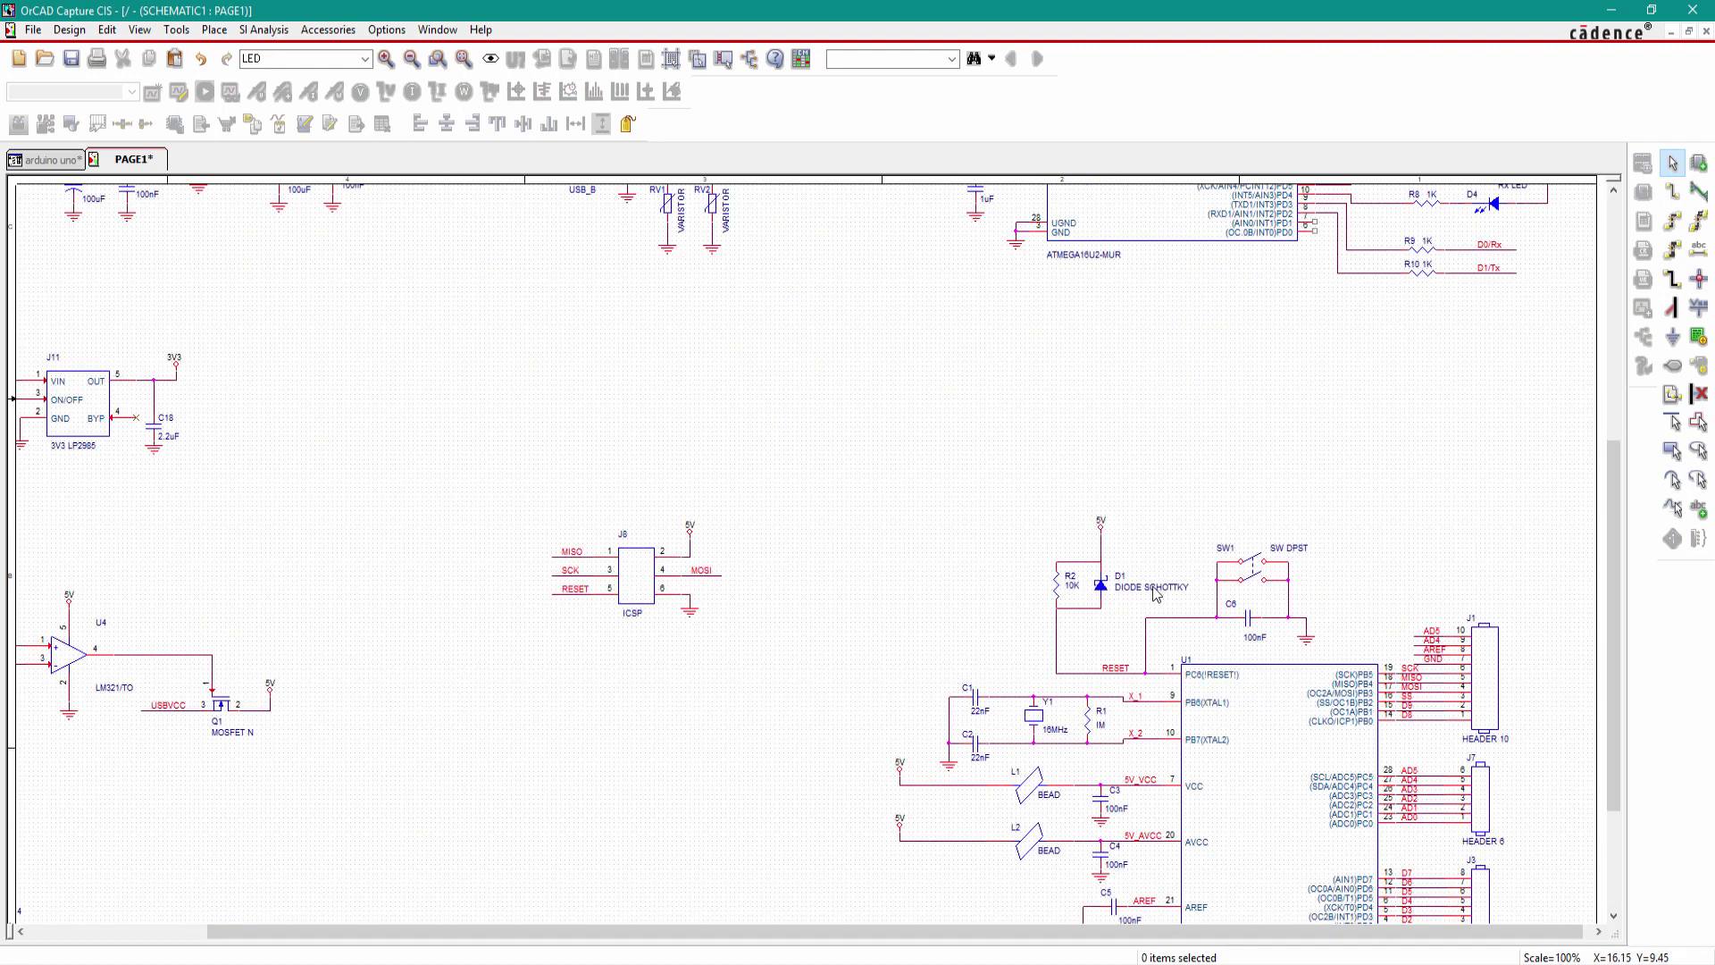
click(214, 30)
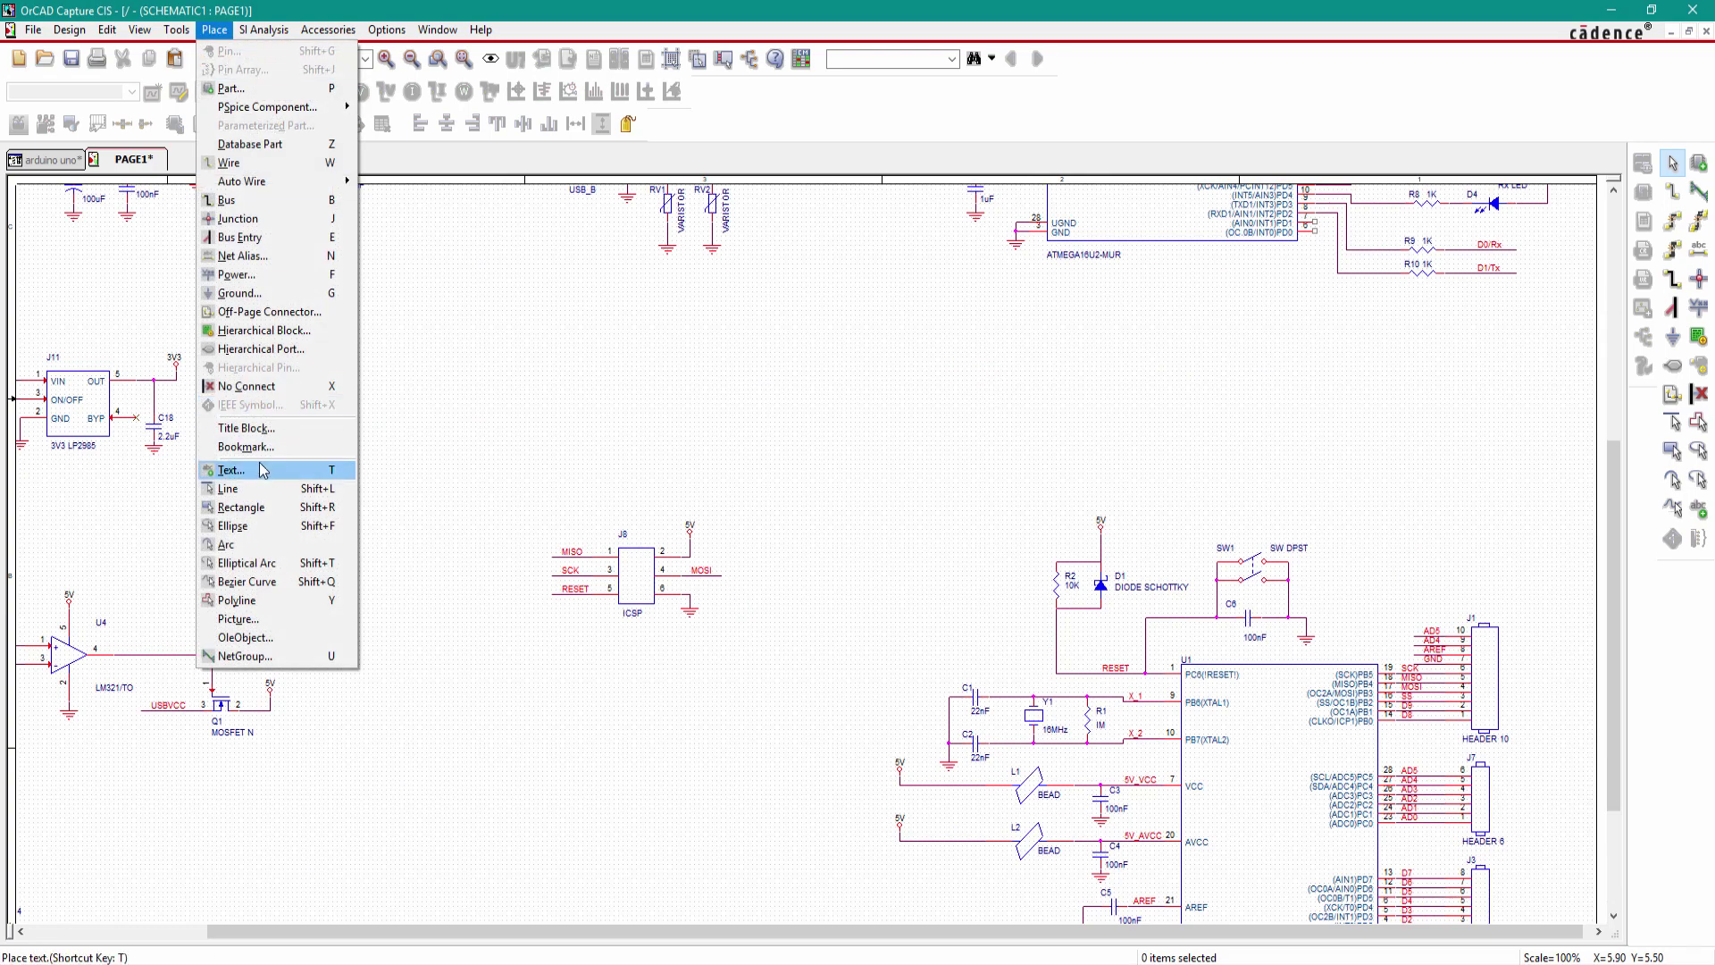
click(263, 470)
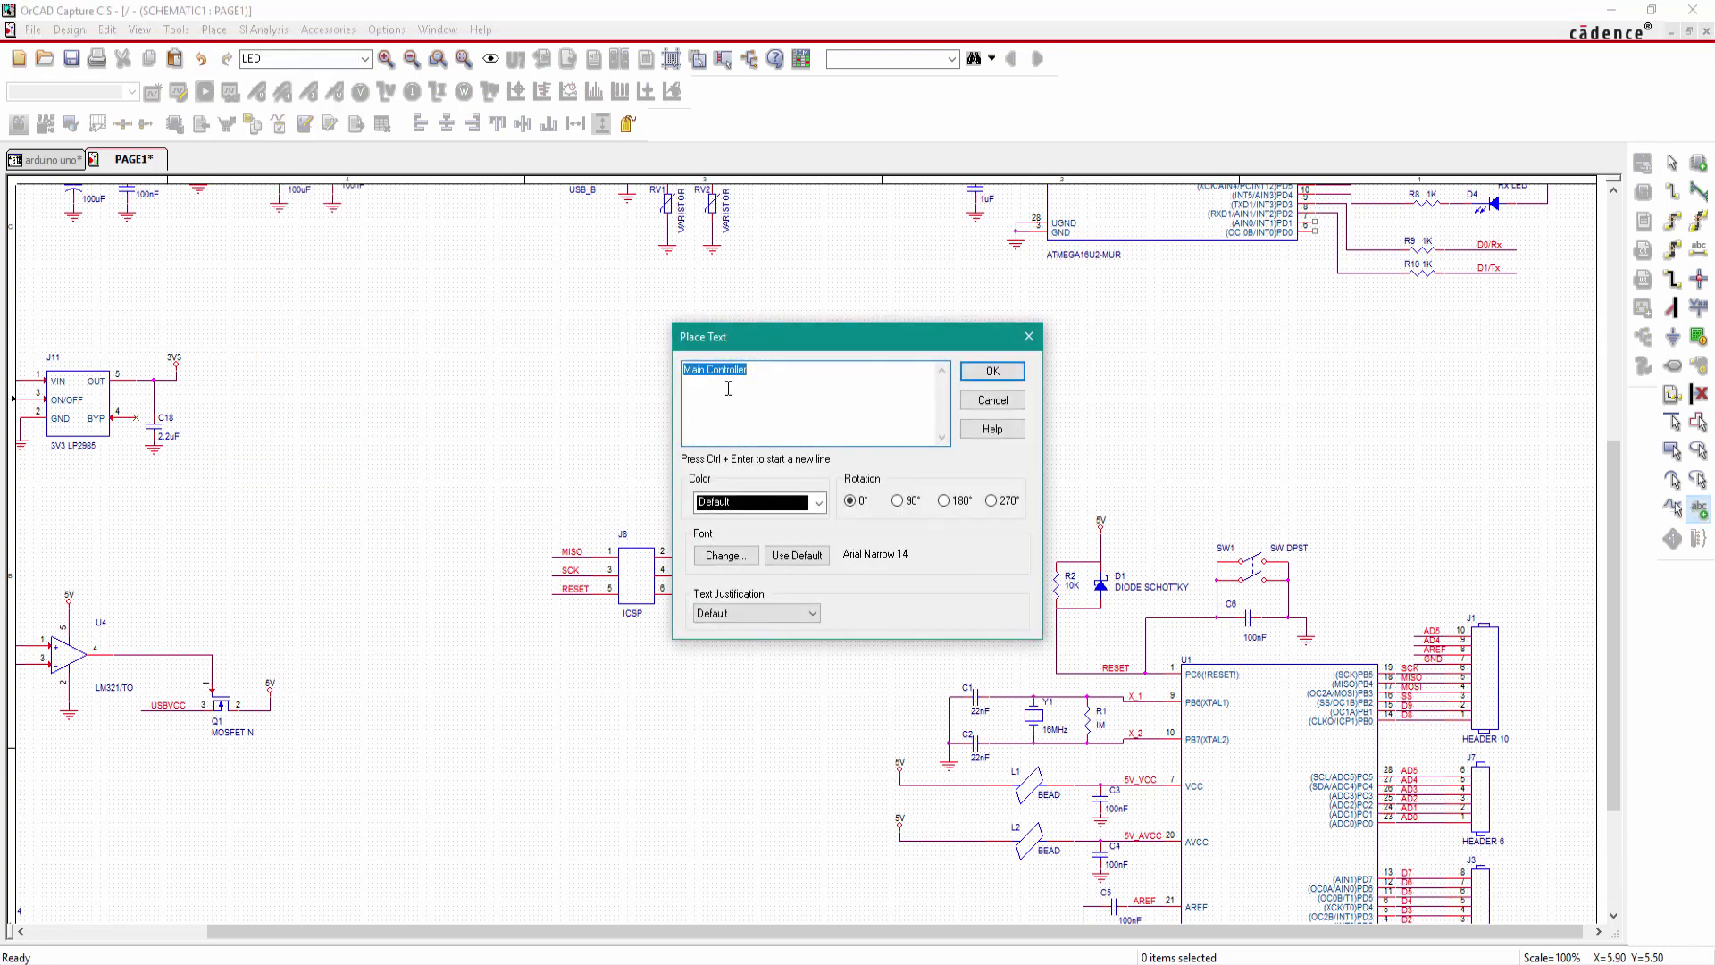
click(727, 557)
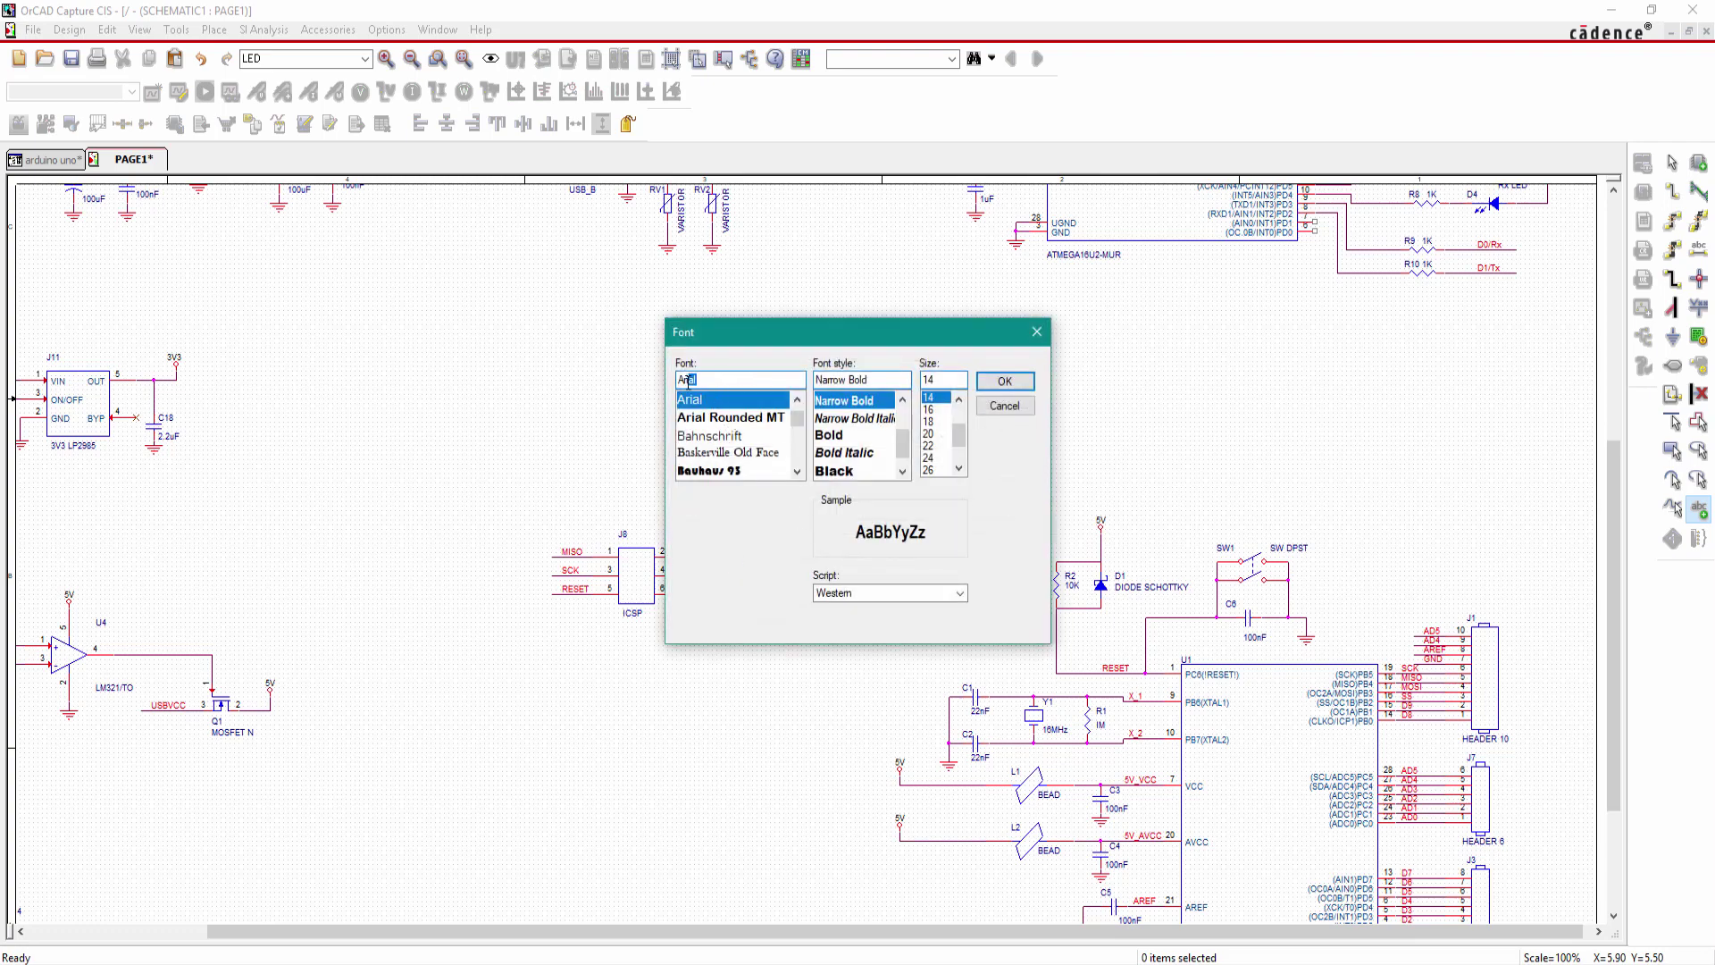
text(tim)
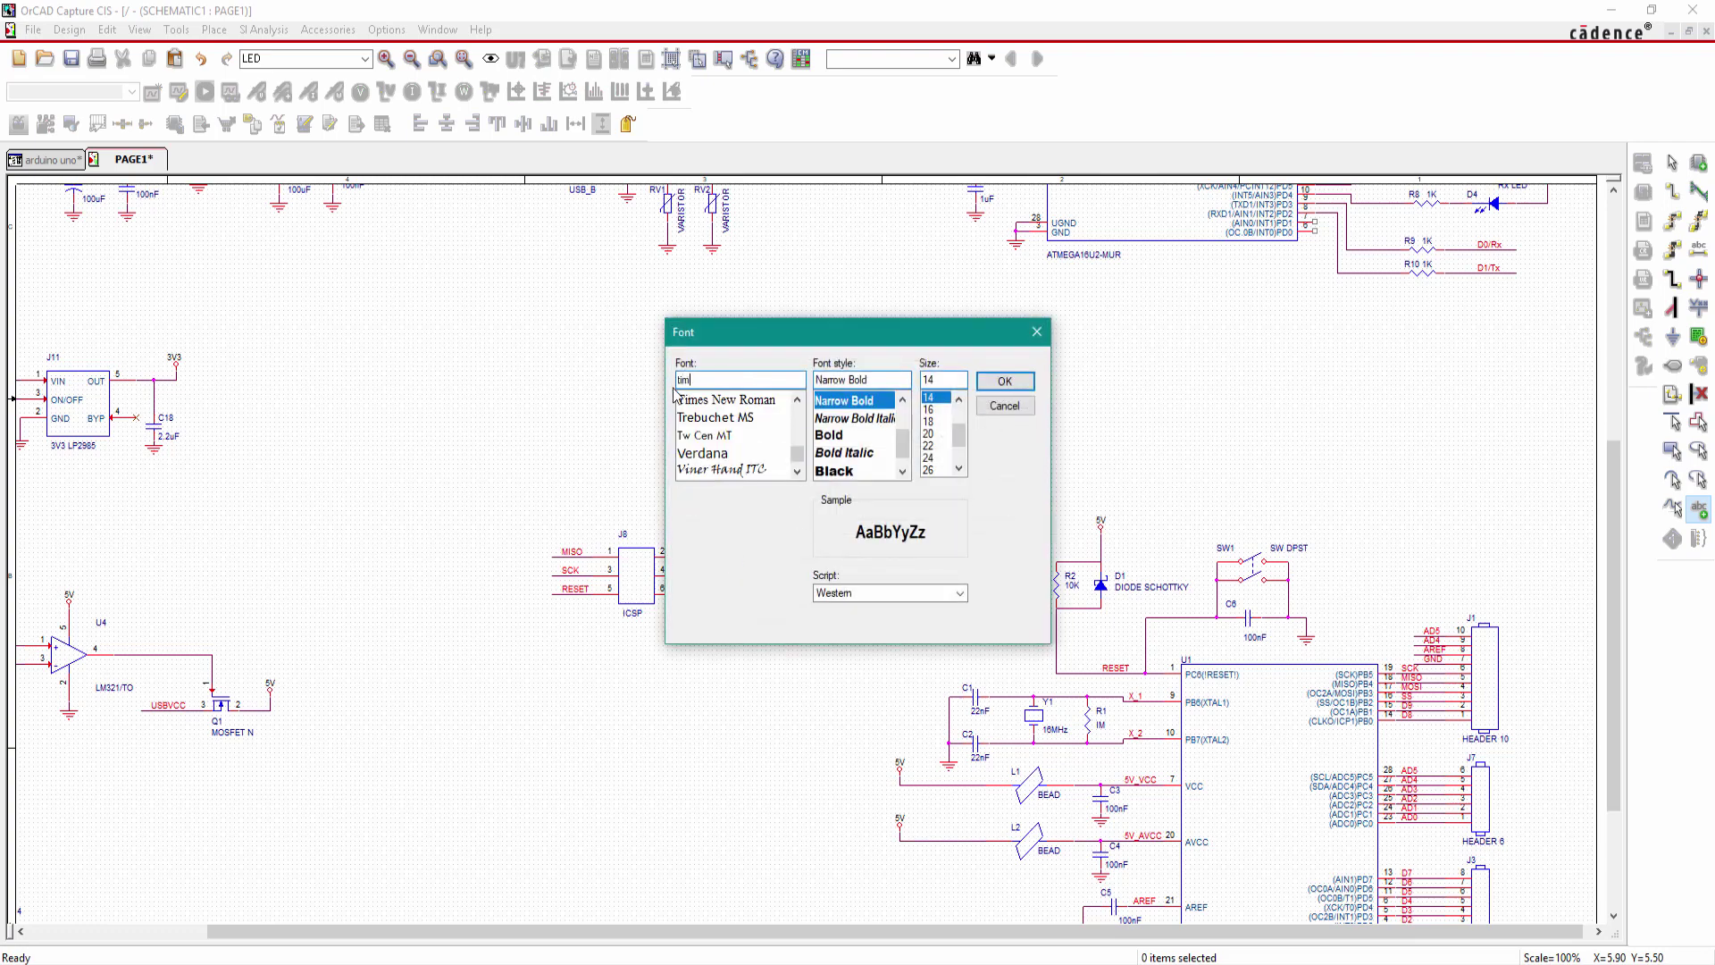
click(706, 401)
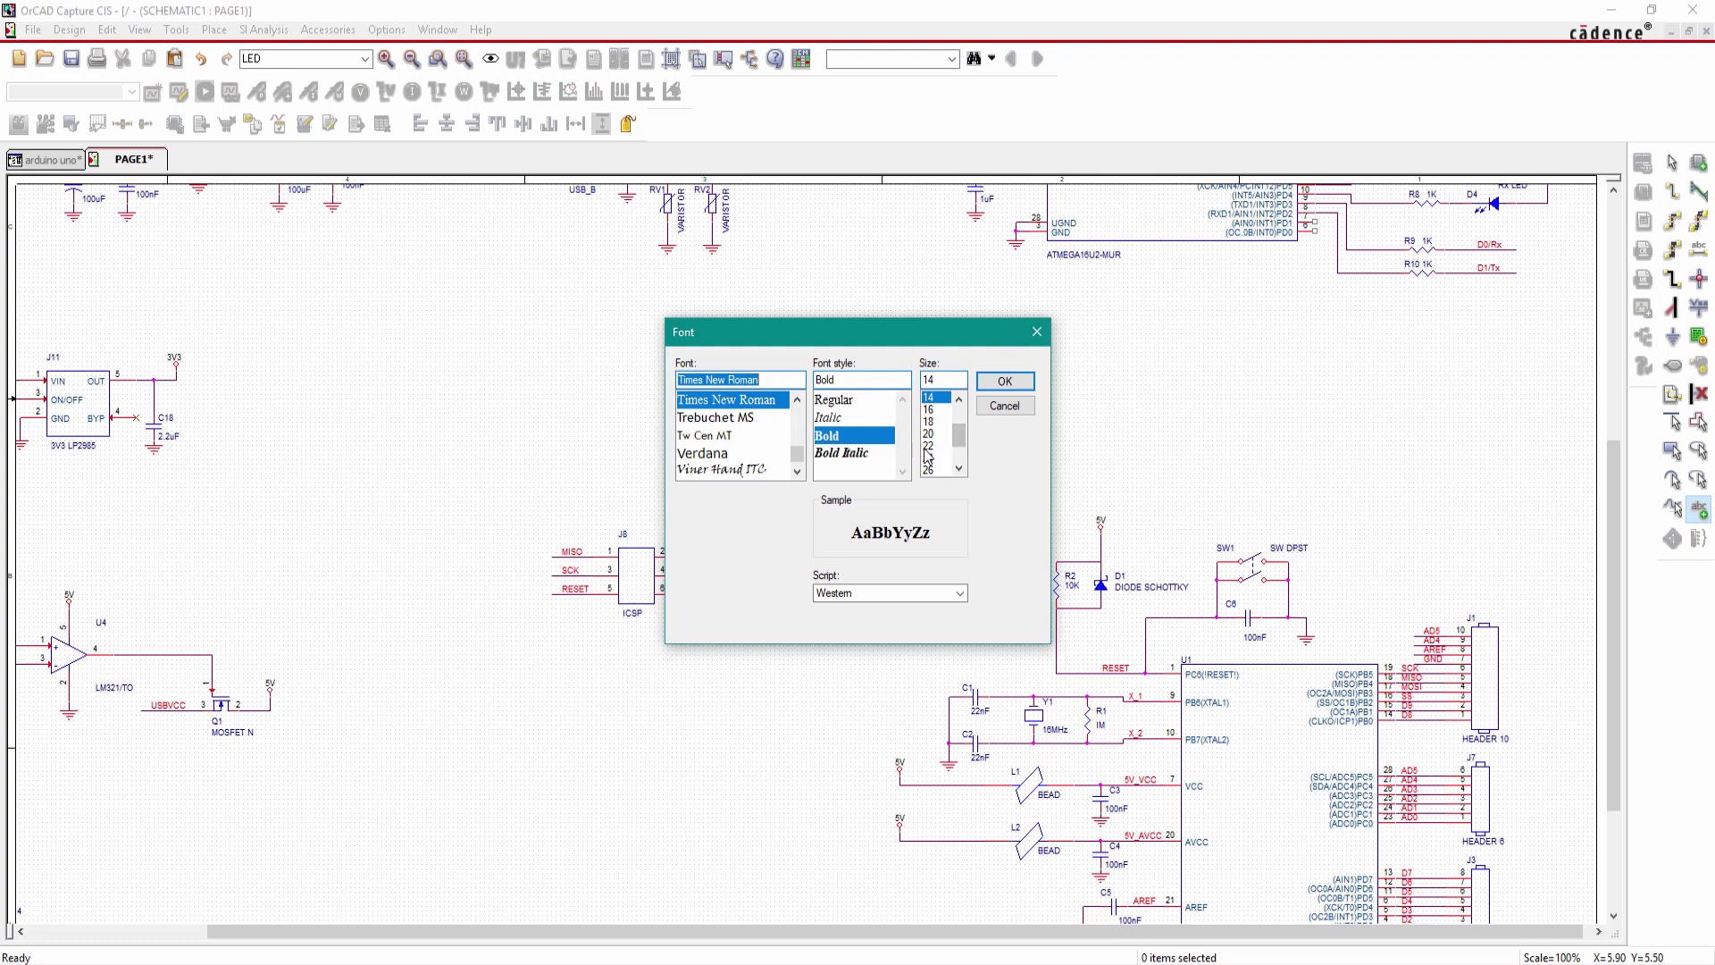
click(931, 445)
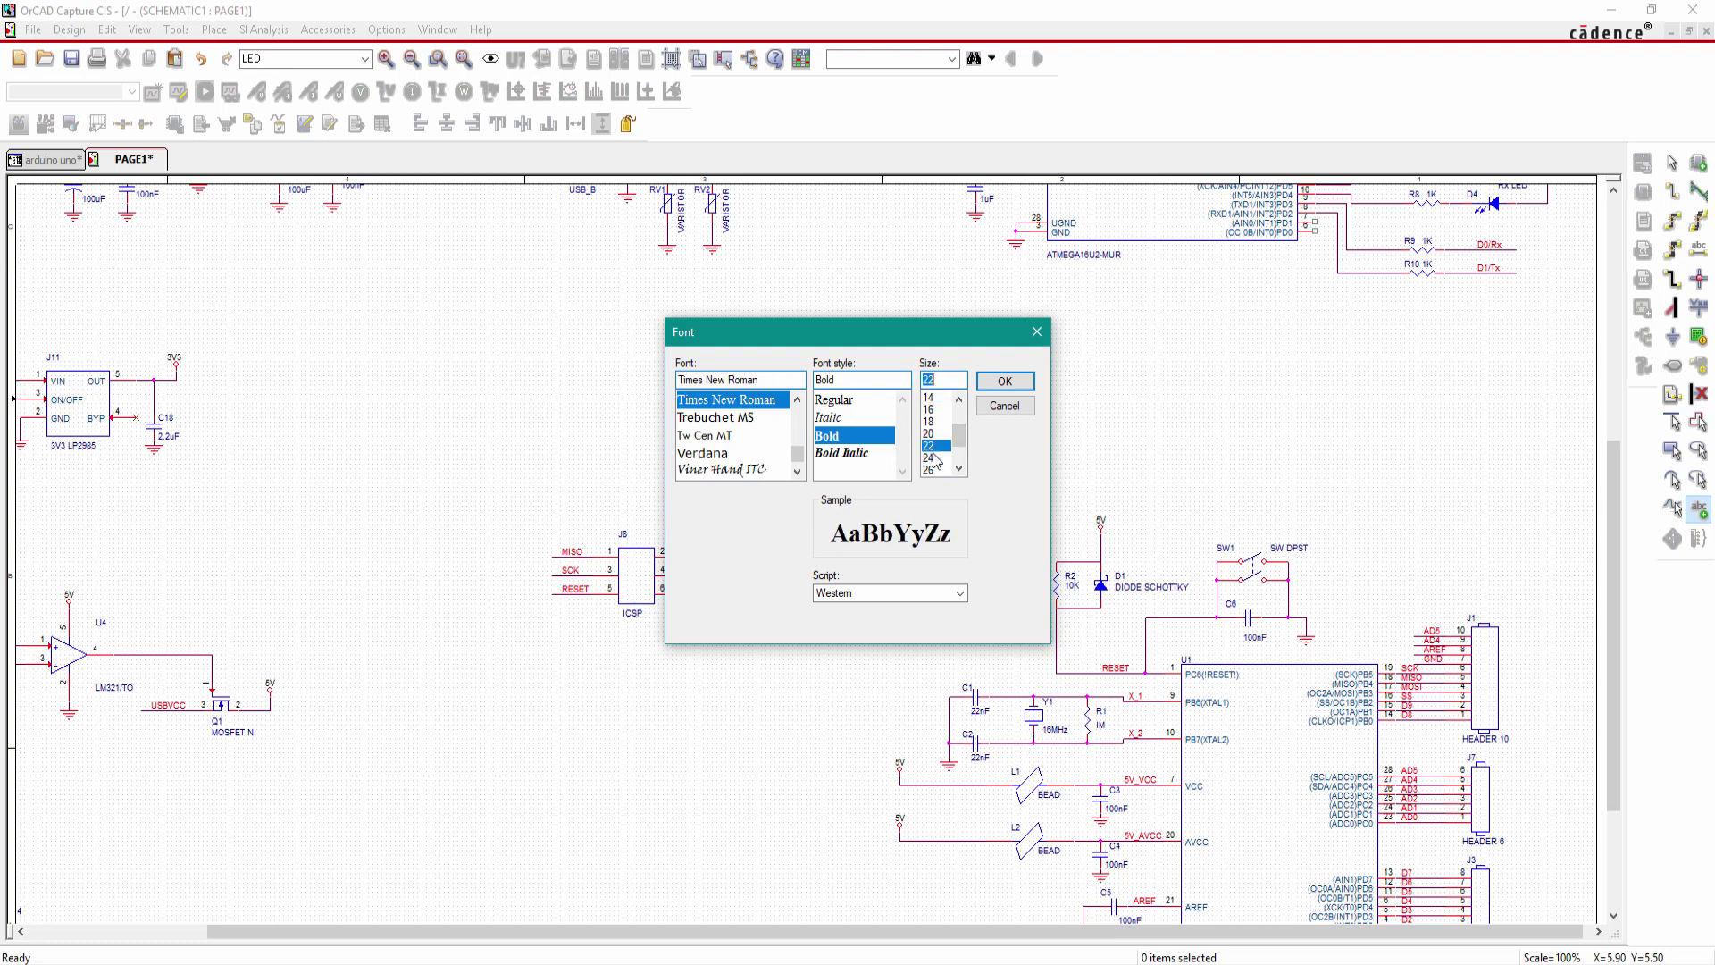
click(1004, 381)
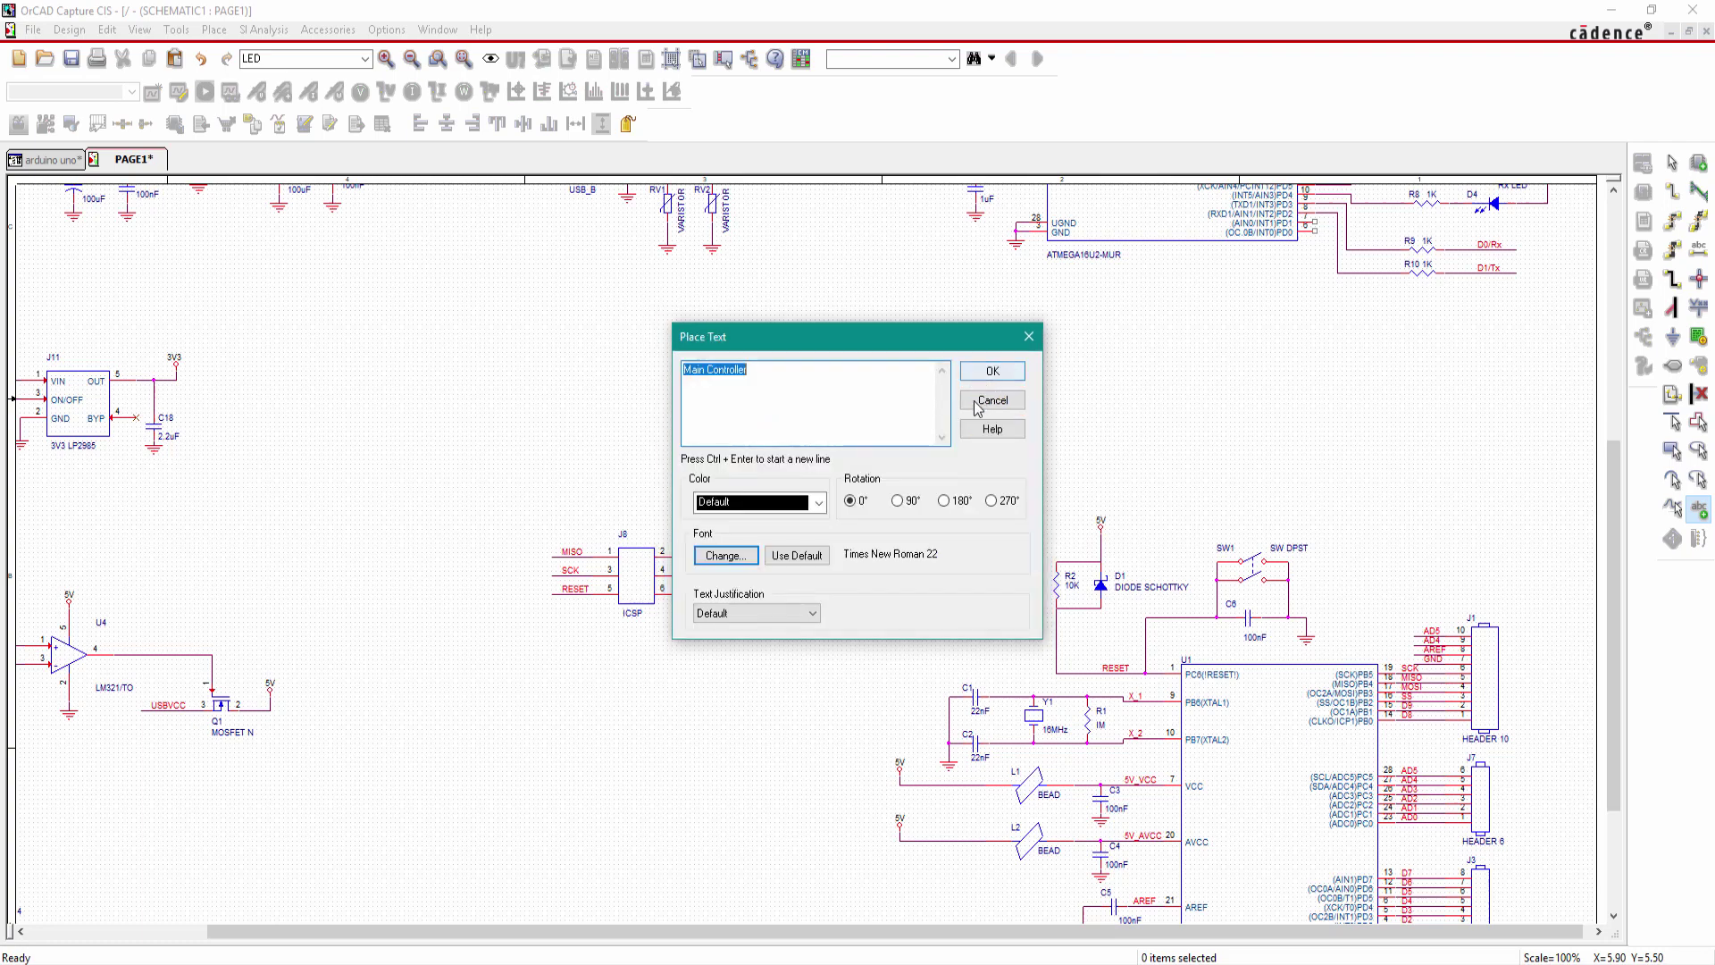
Step: Colour the 'Main Controller' label dark red and place it above the ATmega328 circuit
click(818, 504)
scroll(753, 812, down, 6)
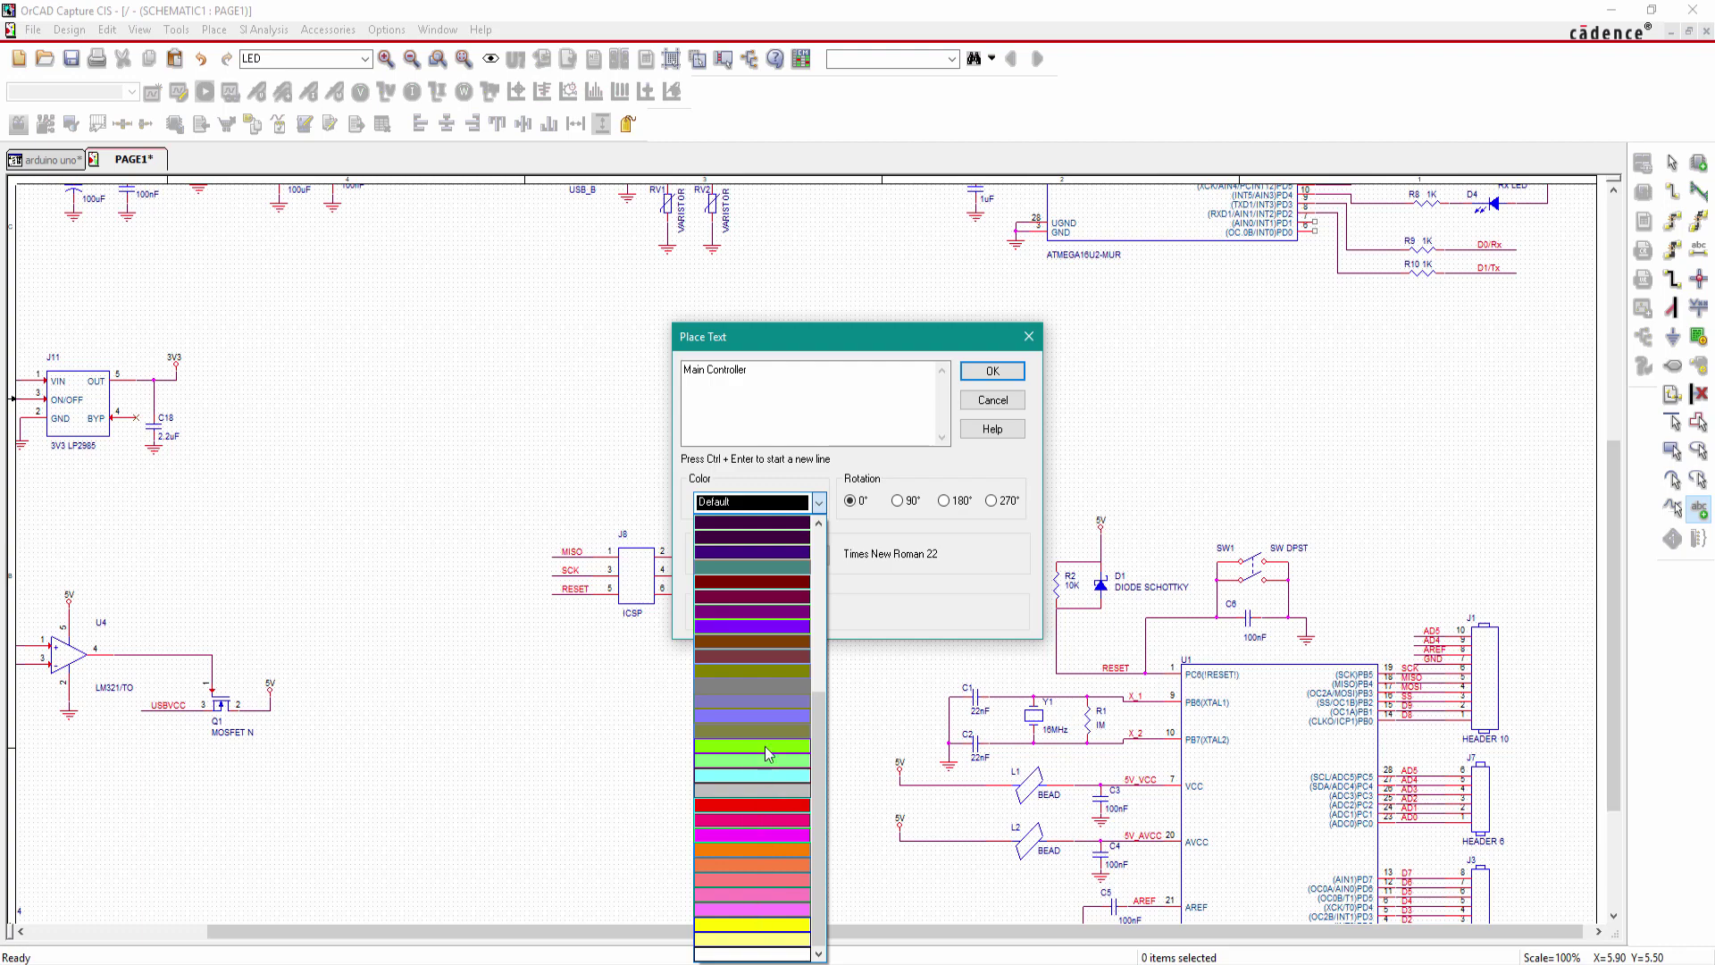
click(760, 587)
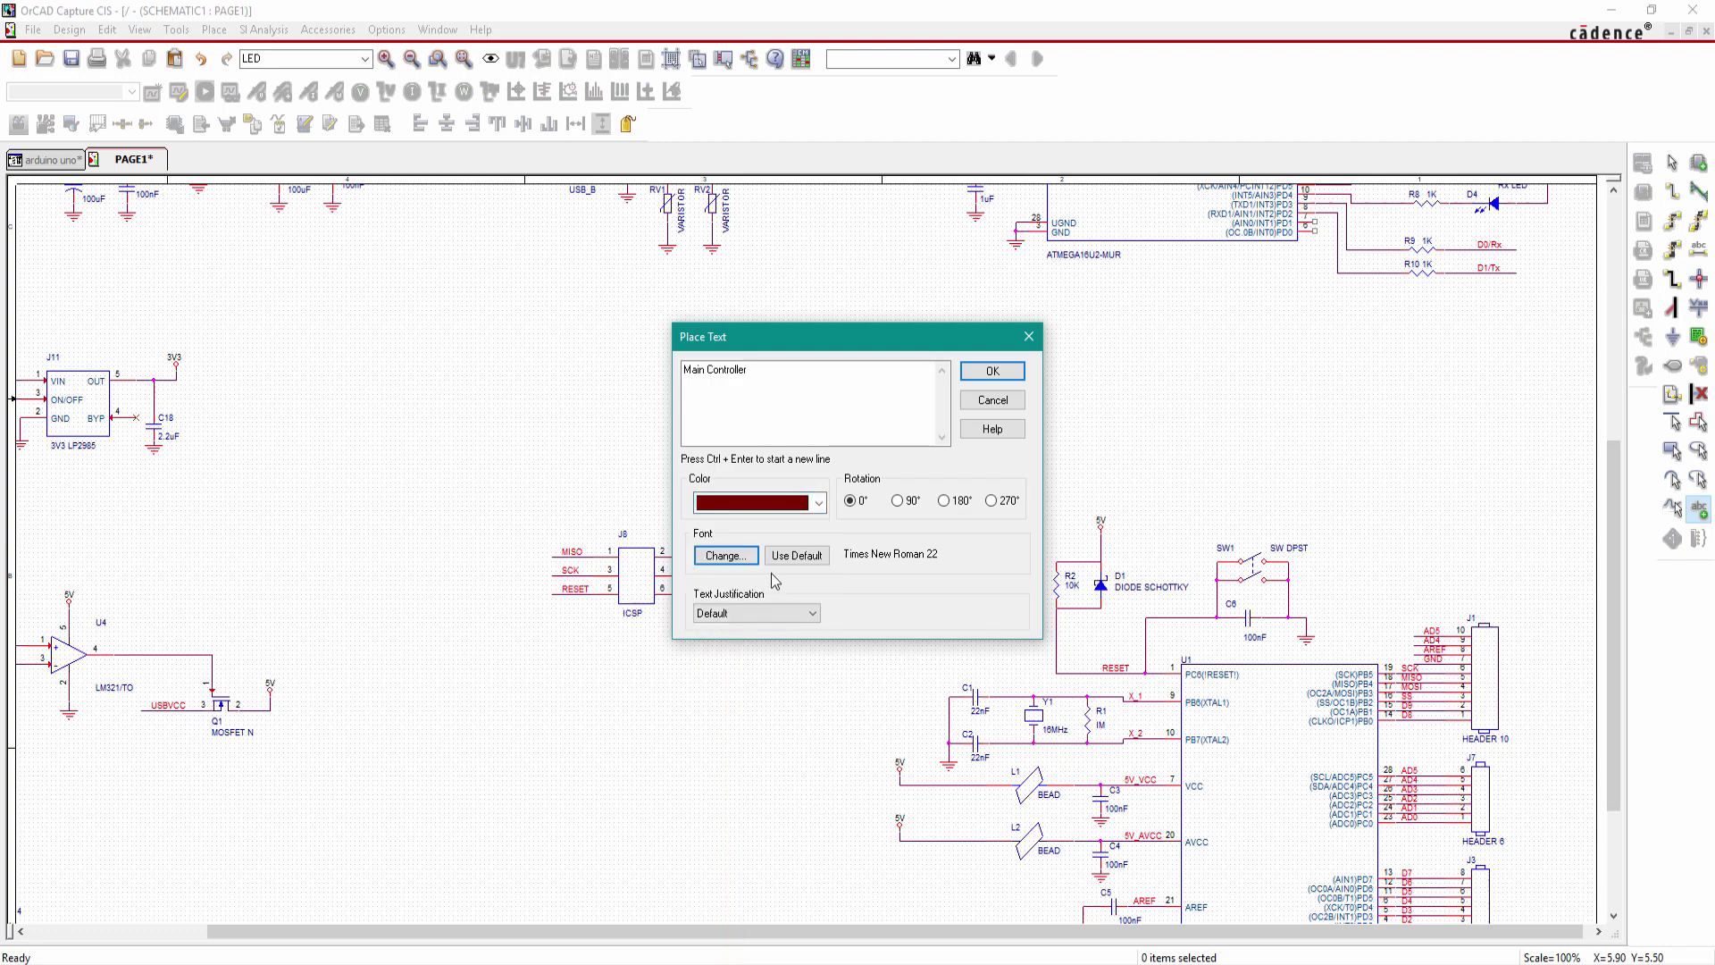
click(992, 372)
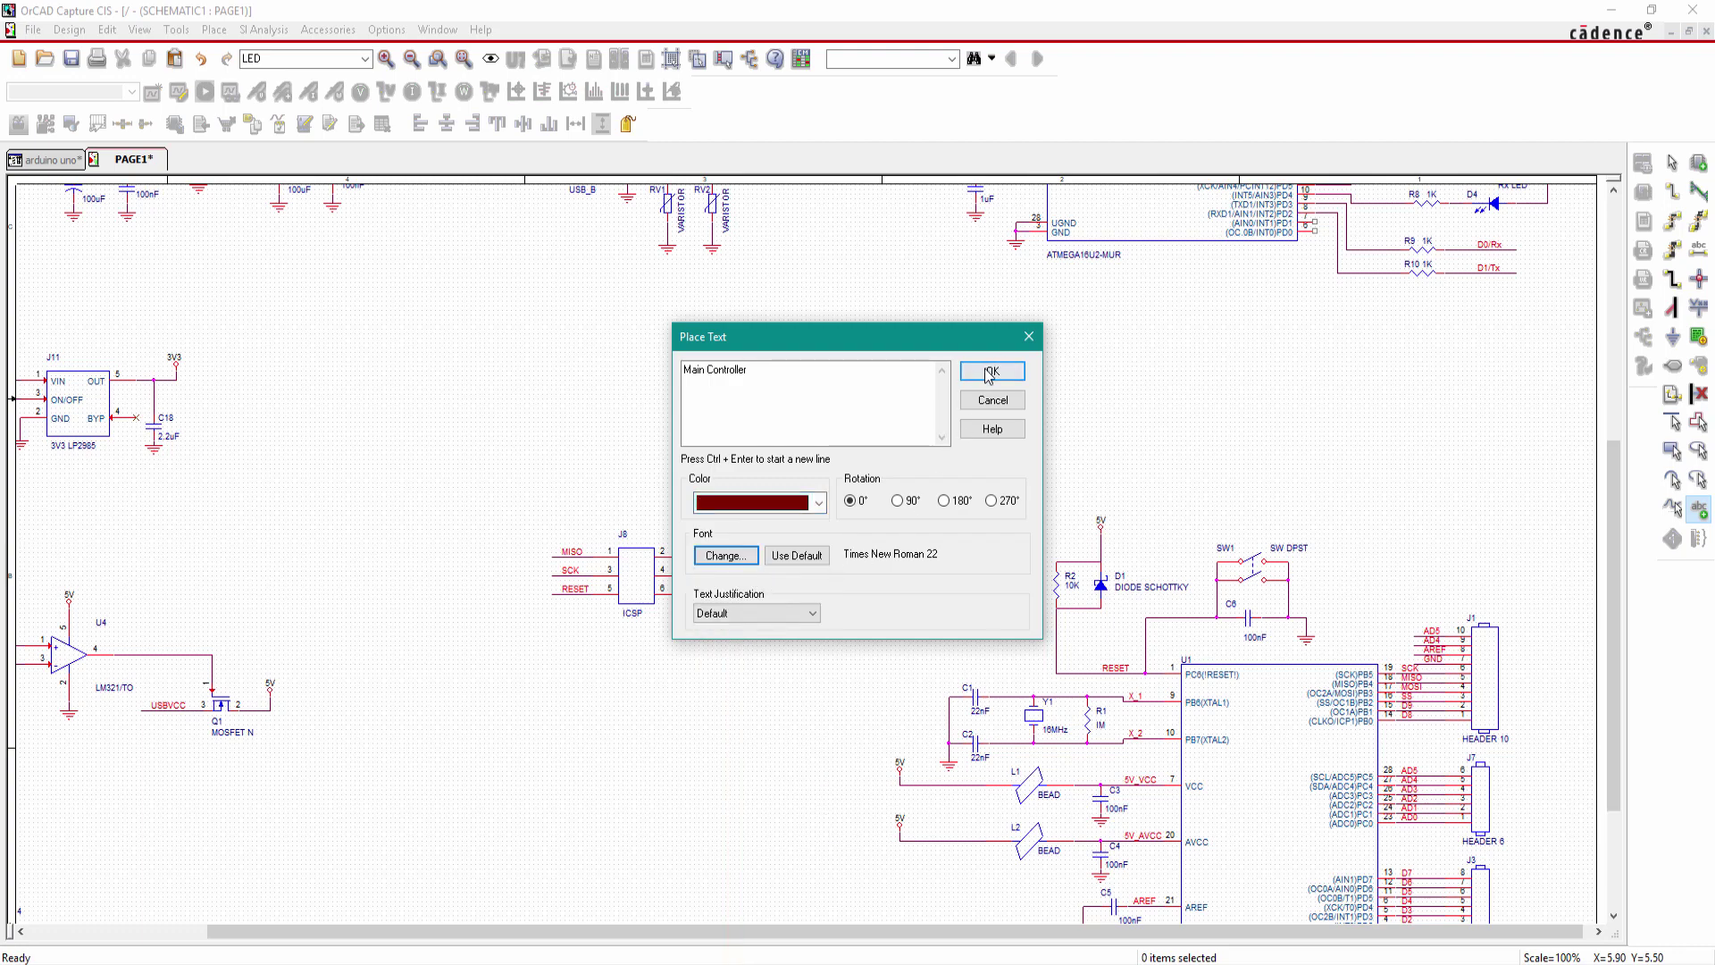
click(1172, 483)
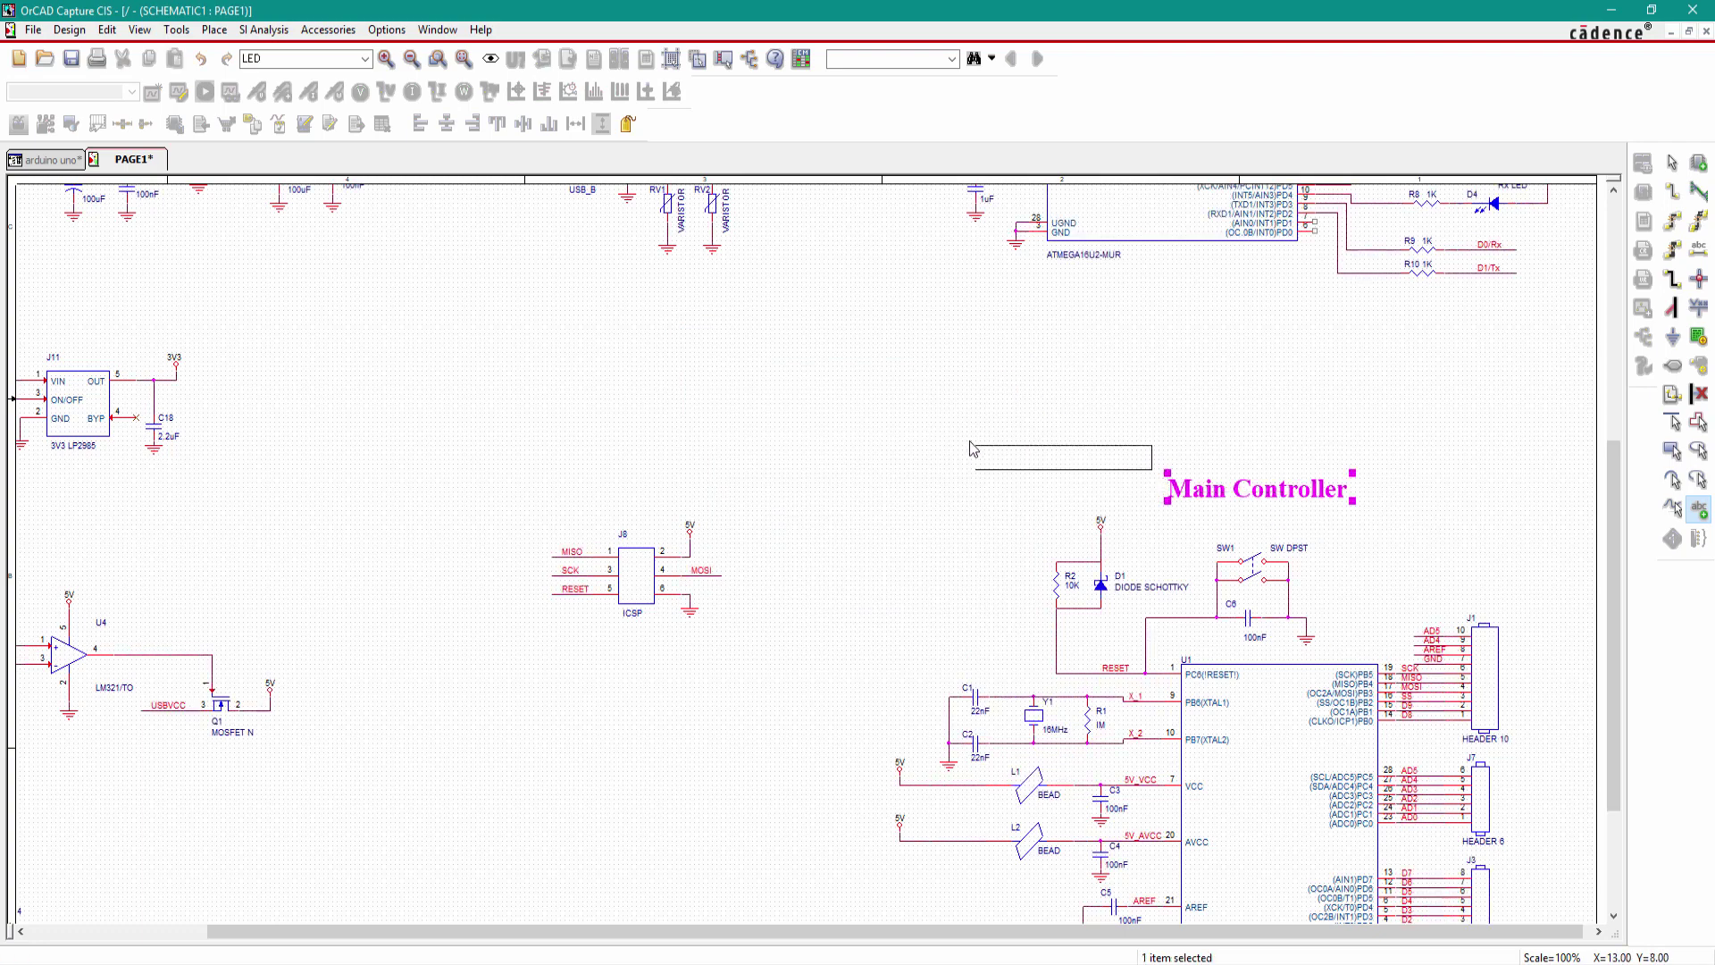
key(Escape)
click(943, 474)
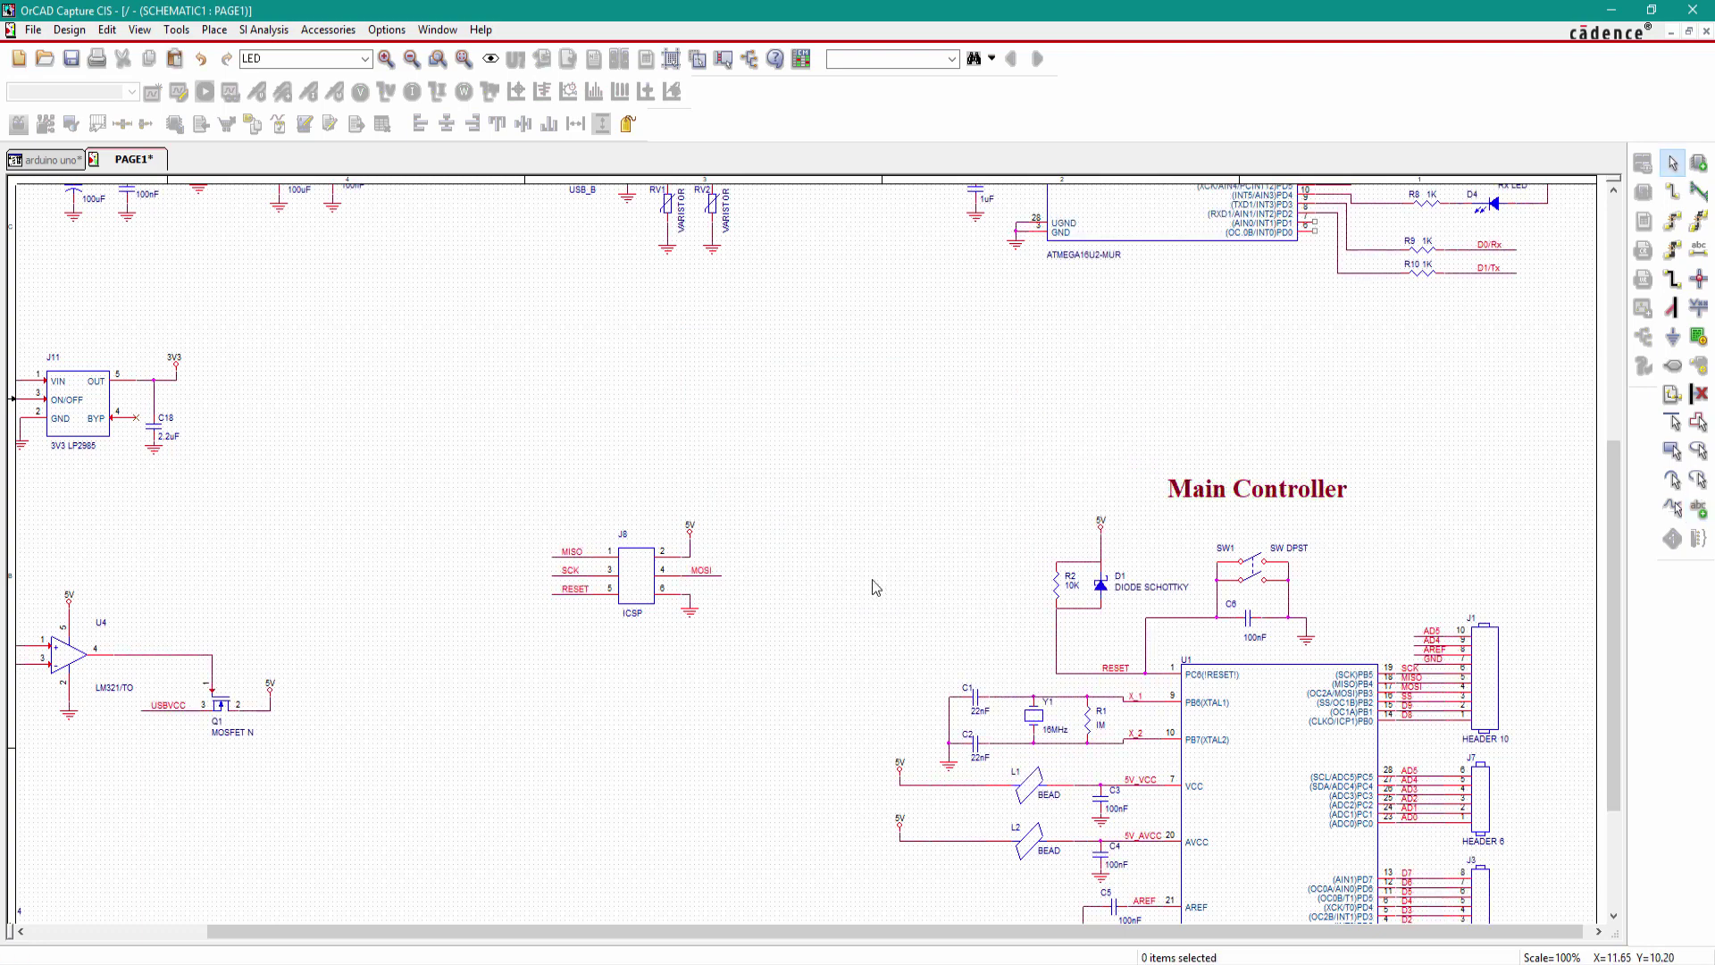
scroll(898, 576, down, 3)
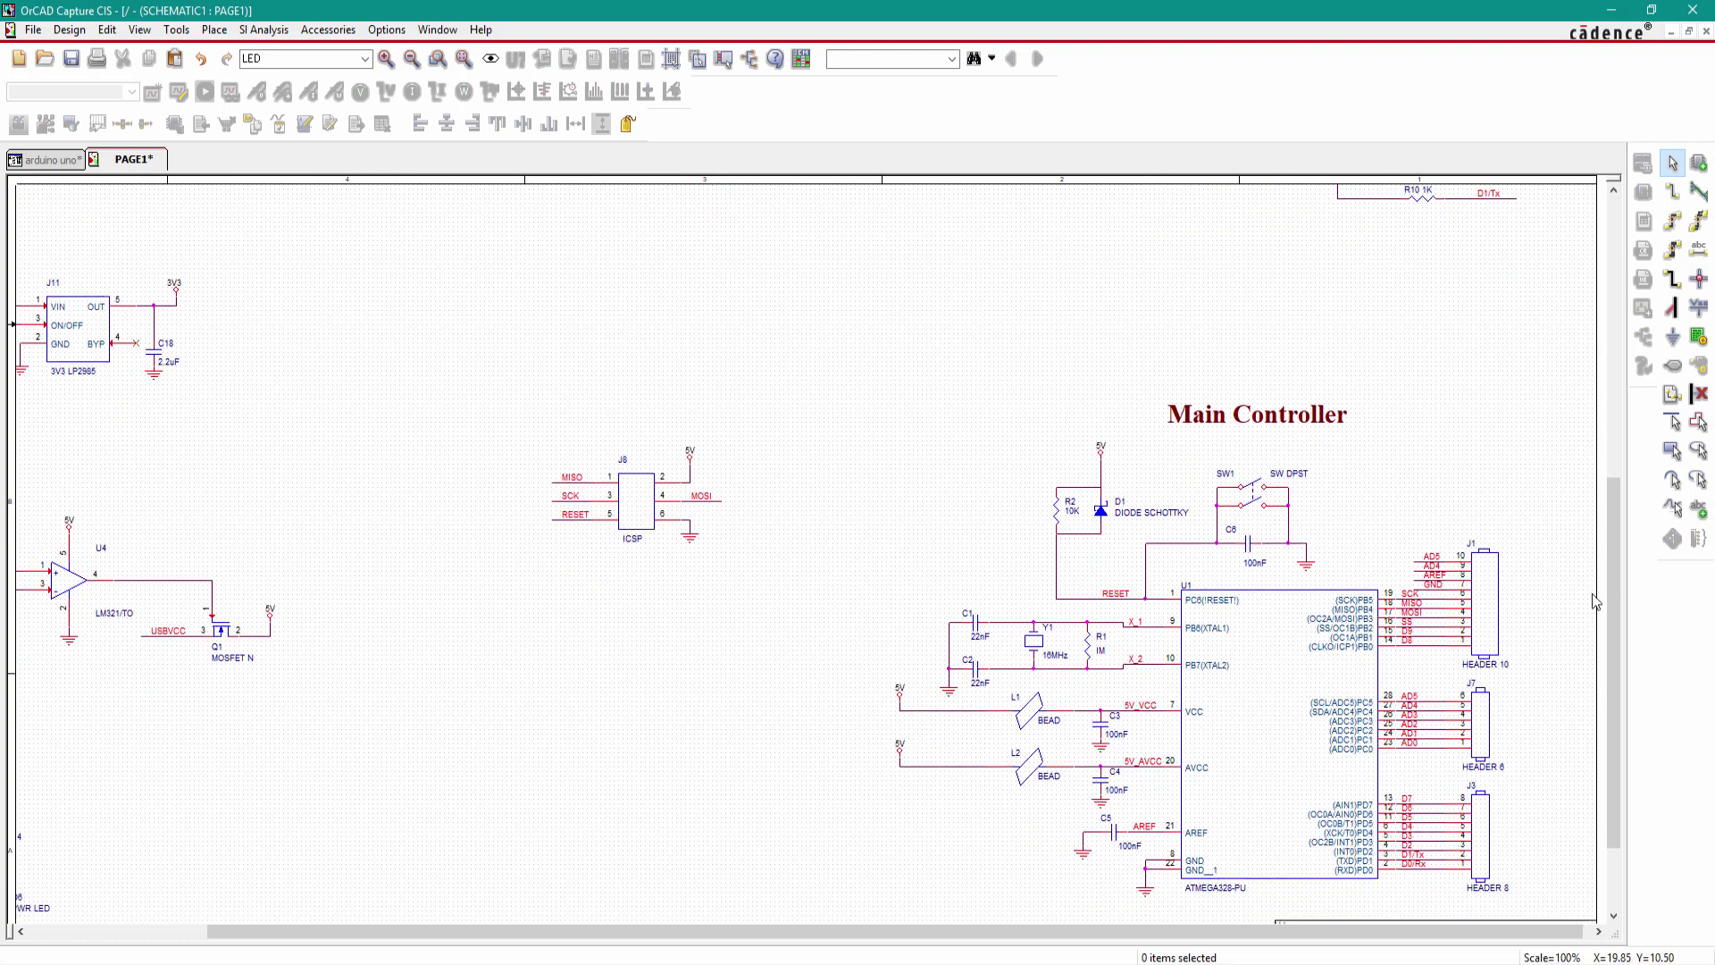
Step: Begin a 'USB Bridge' text label in bold Times New Roman 22
drag(1611, 527, 1595, 229)
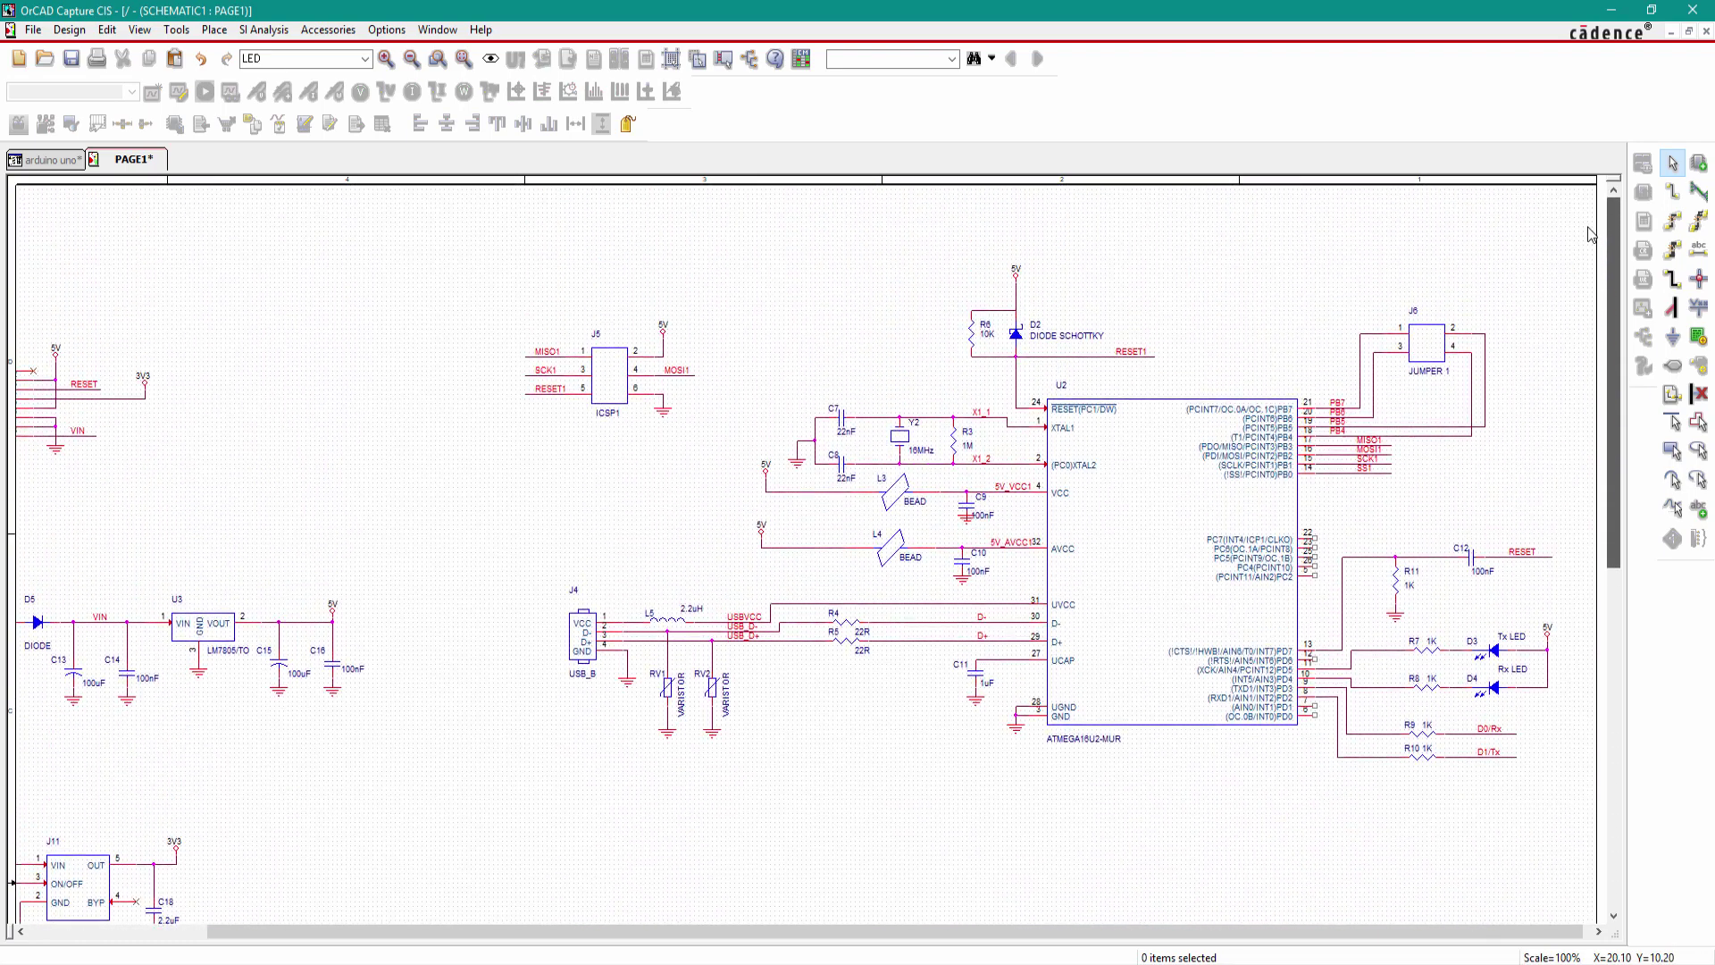
click(214, 30)
click(230, 470)
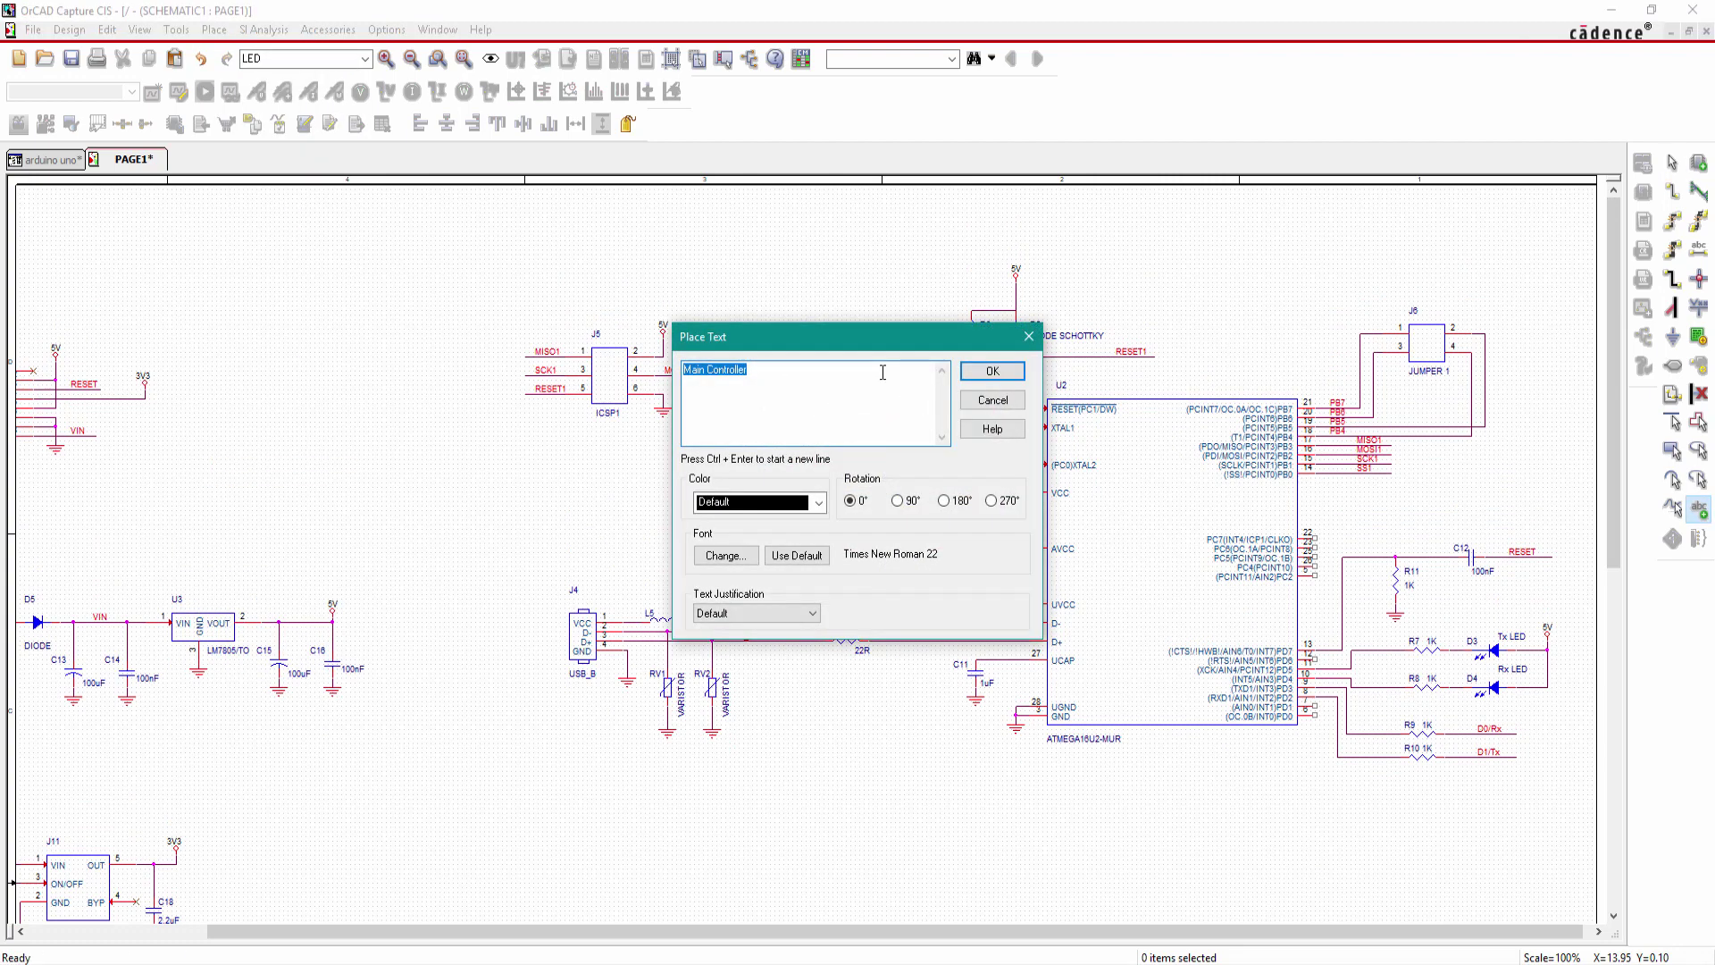
text(USB Bridge)
click(726, 556)
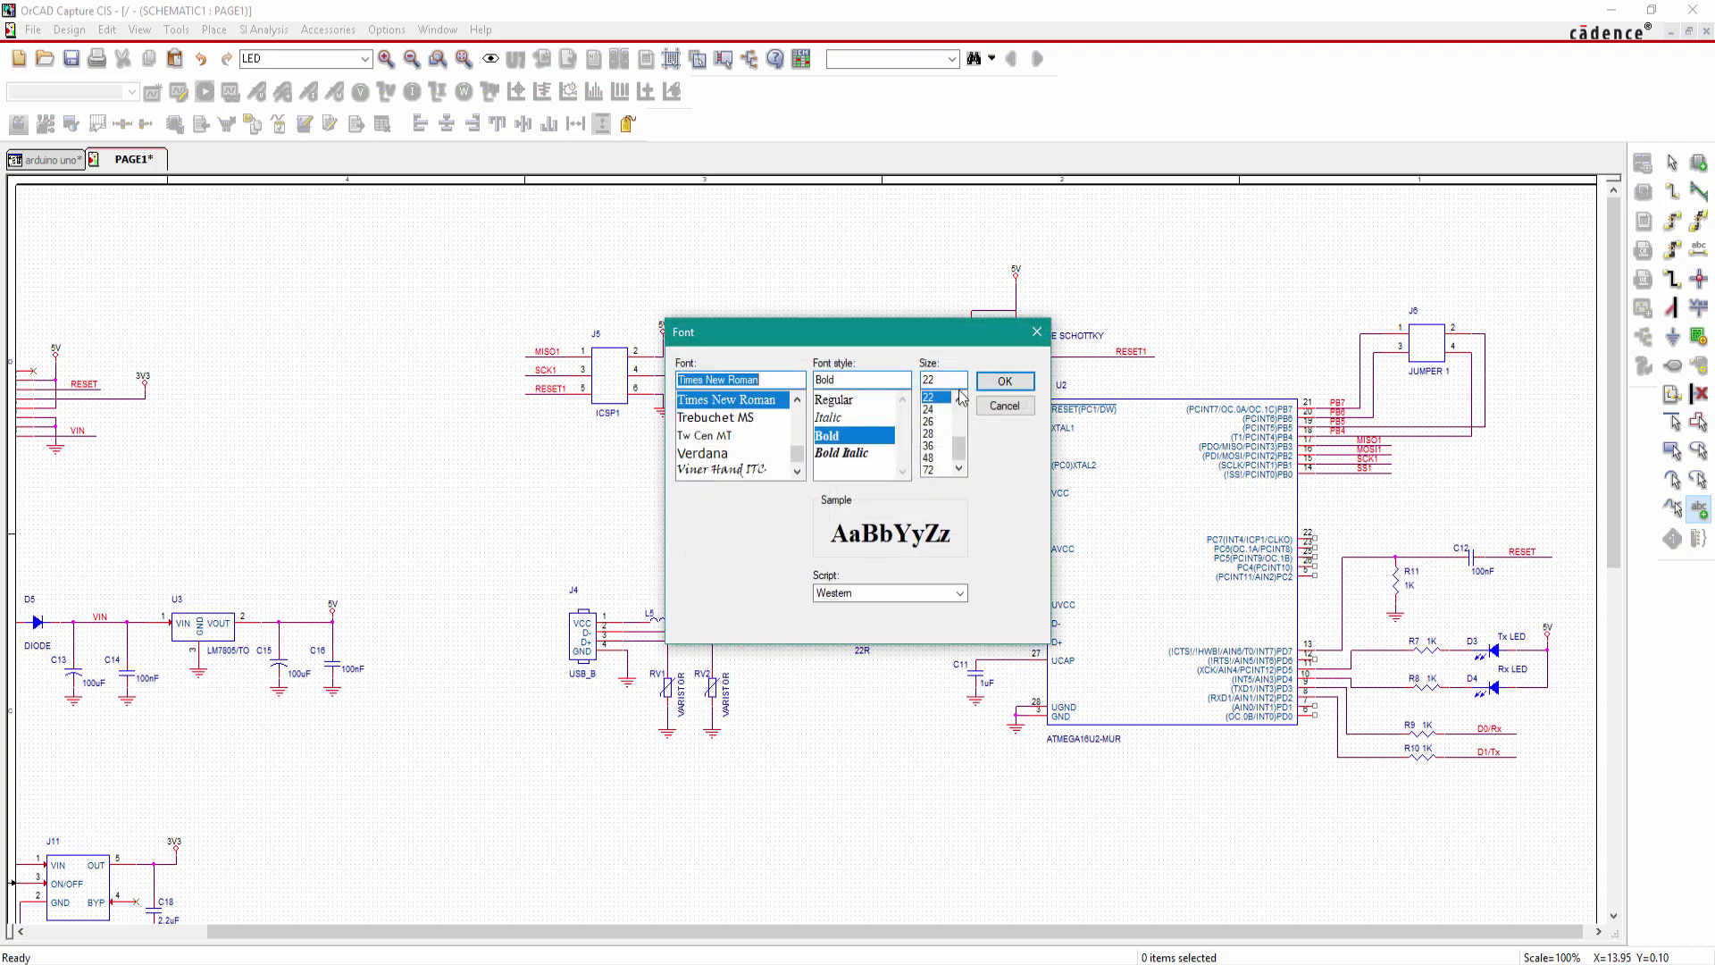
click(993, 386)
Step: Colour the label dark red and place it above the ATMEGA16U2 circuit
click(818, 503)
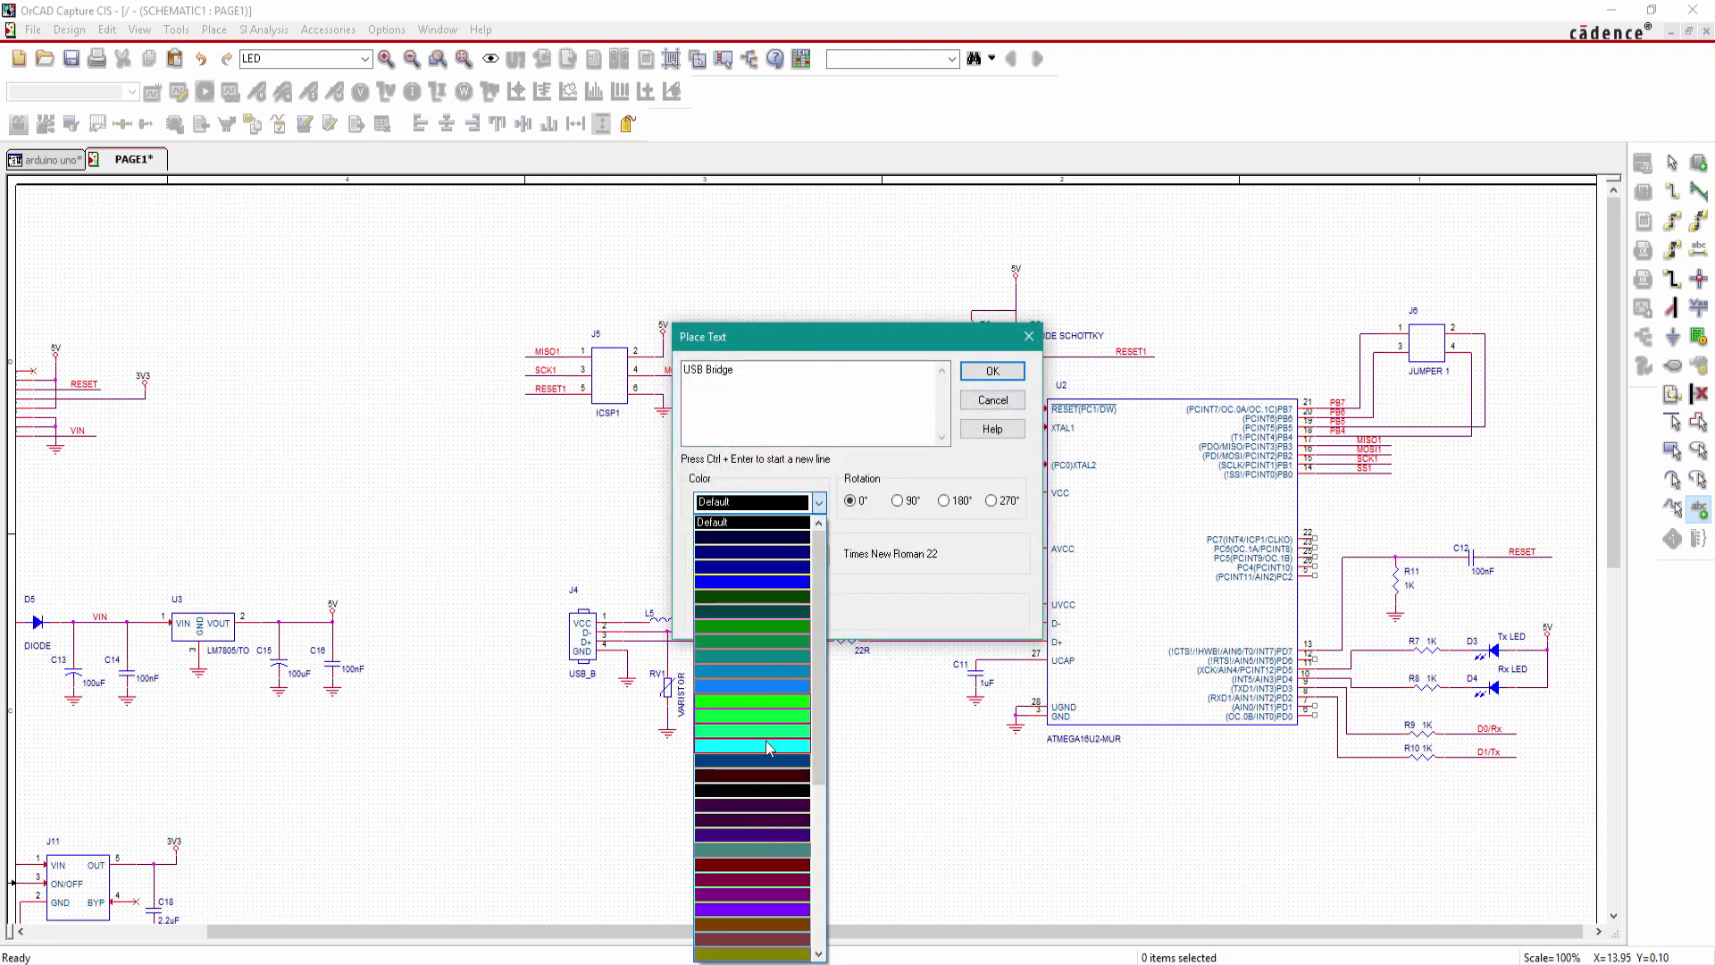
scroll(751, 714, down, 5)
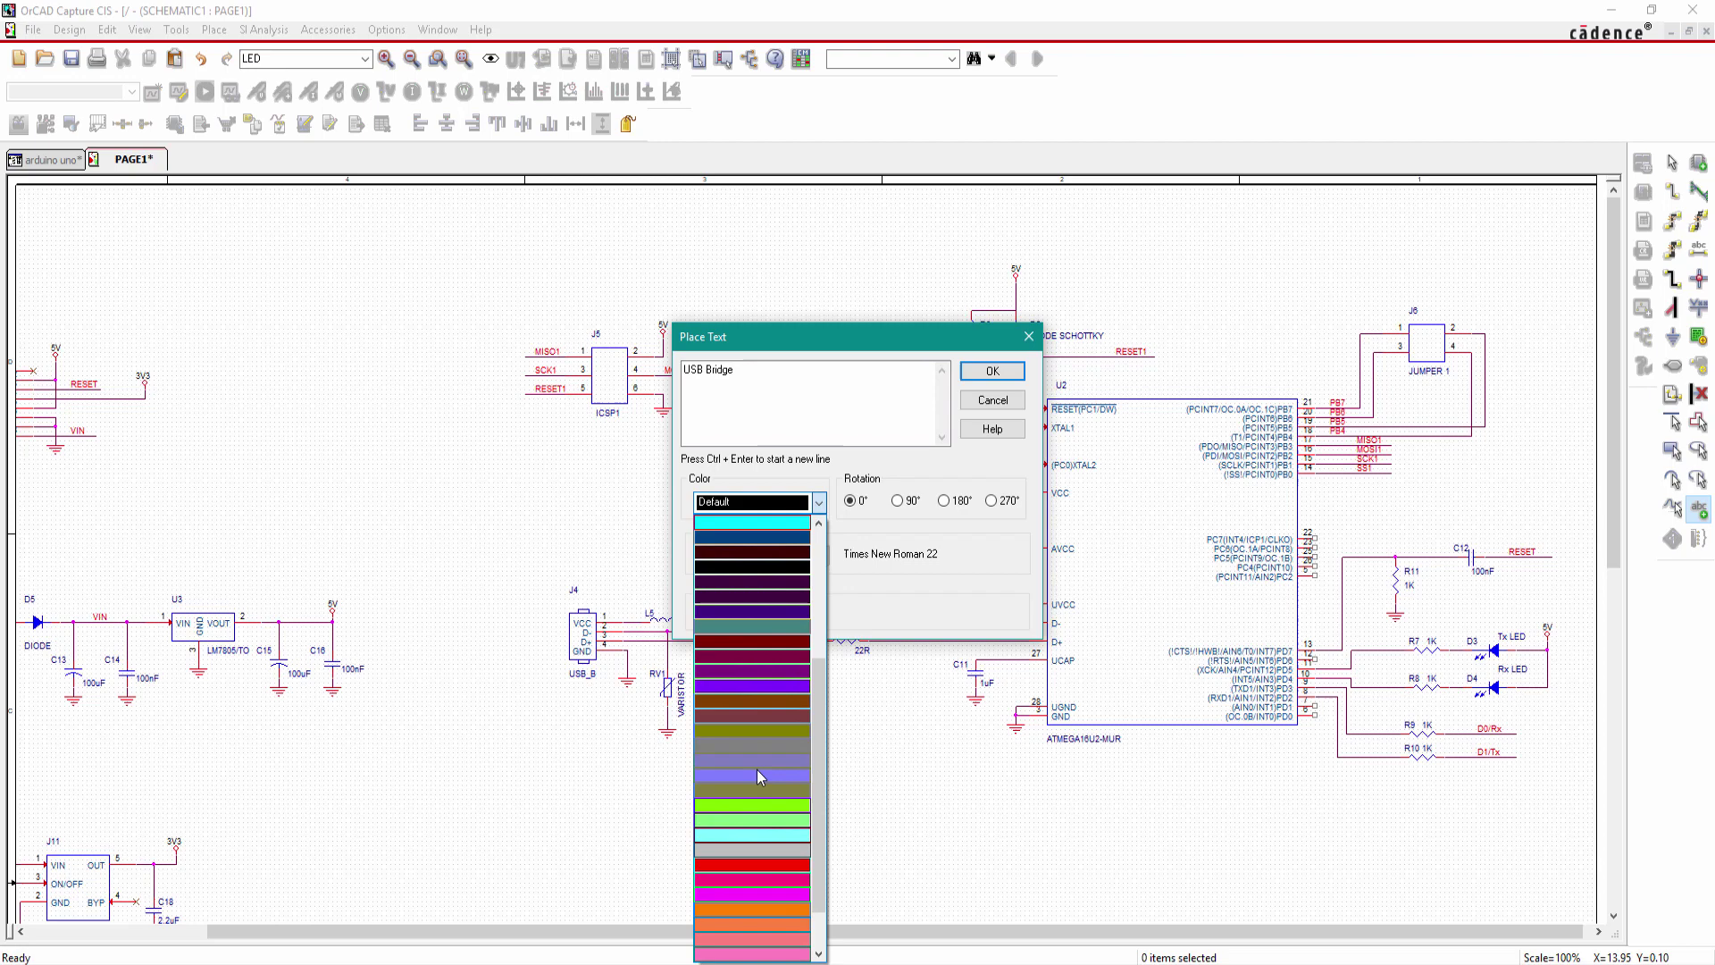
click(736, 643)
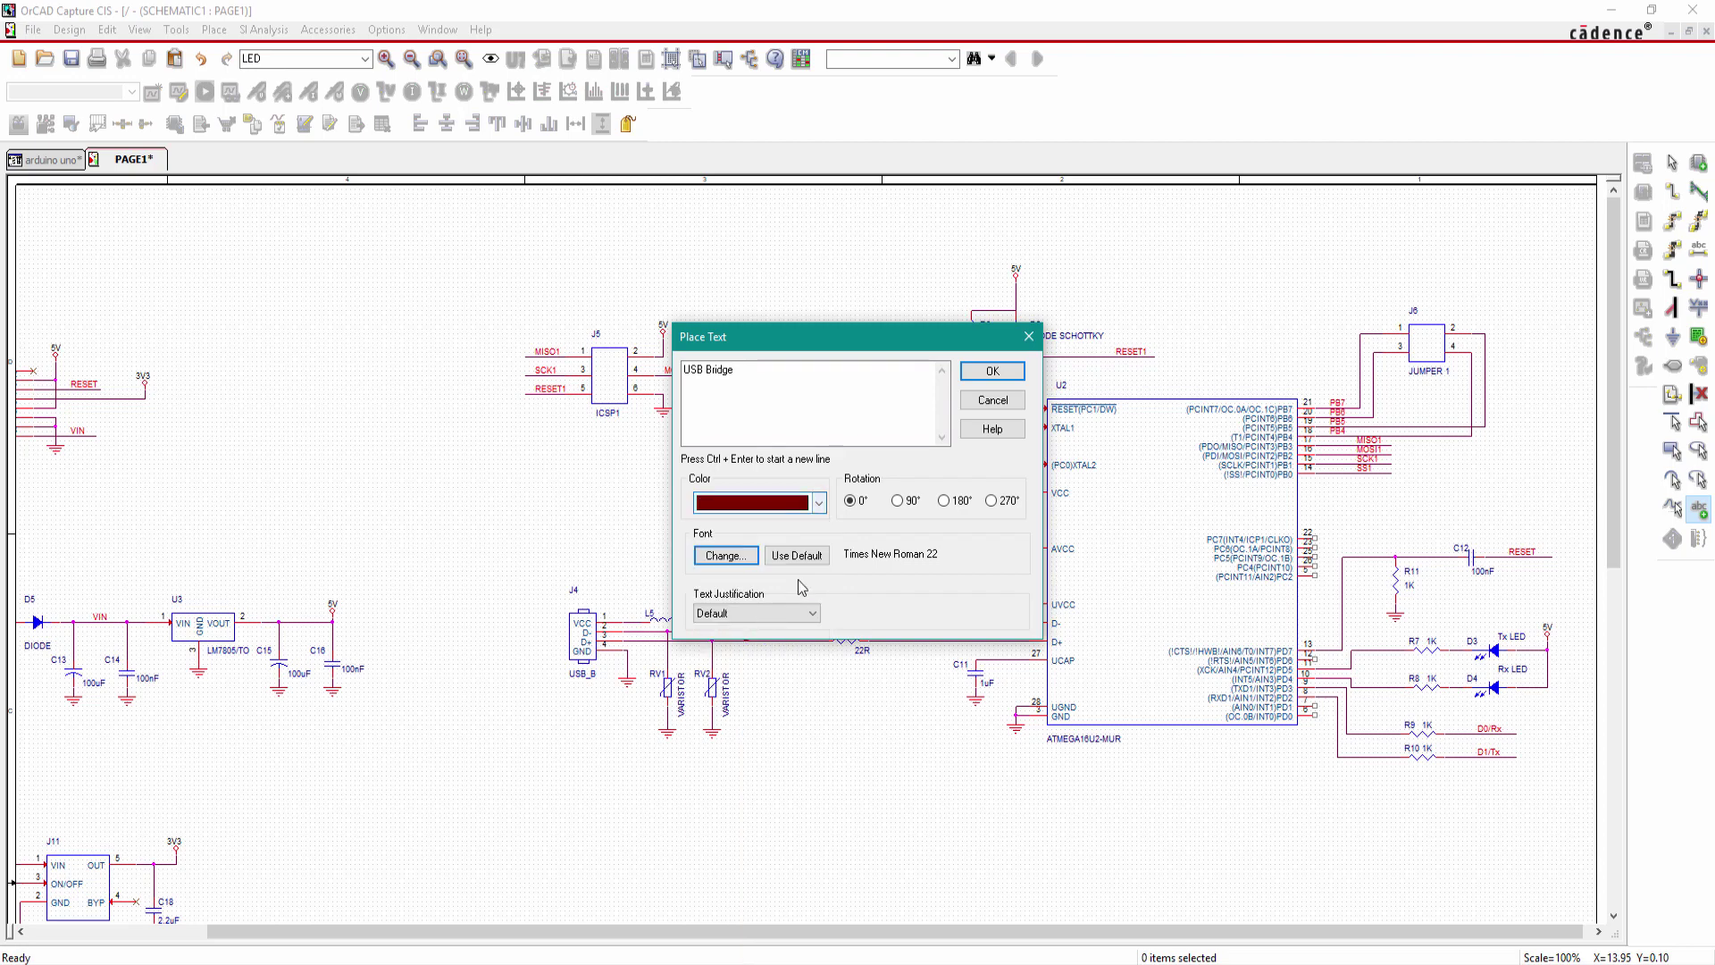
click(993, 371)
click(1081, 246)
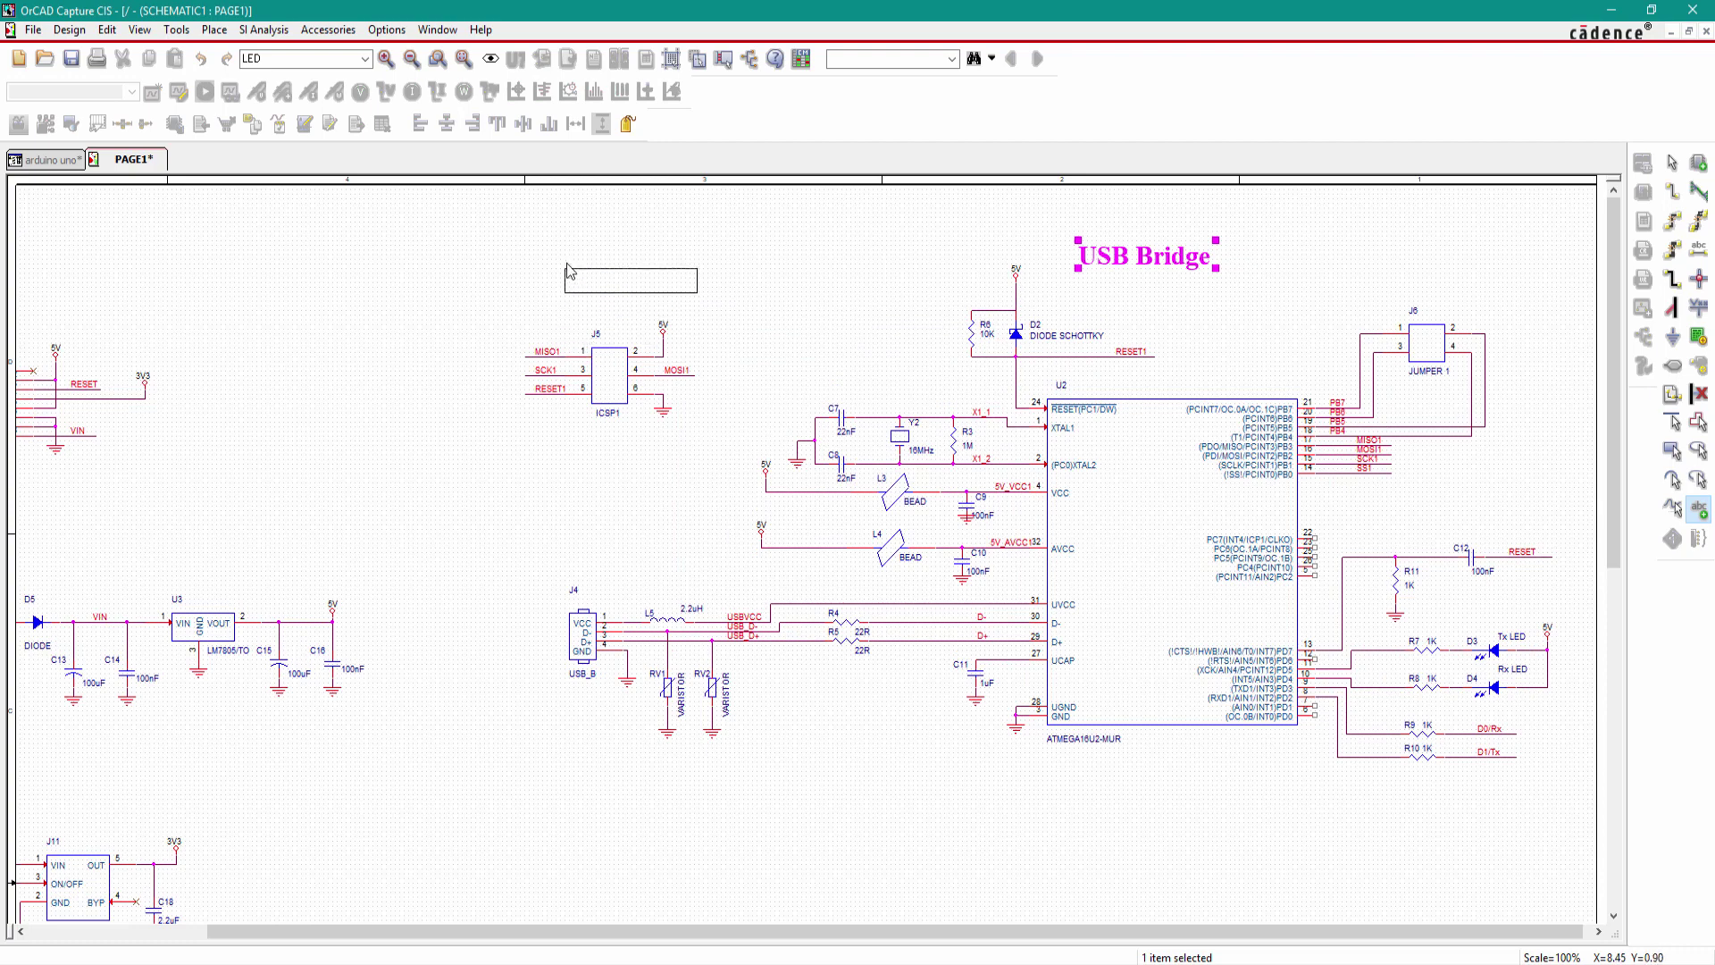
Step: Drop USB Bridge copies above the ICSP1 header, USB connector, power header and 3V3 regulator
scroll(710, 361, down, 2)
scroll(625, 295, up, 2)
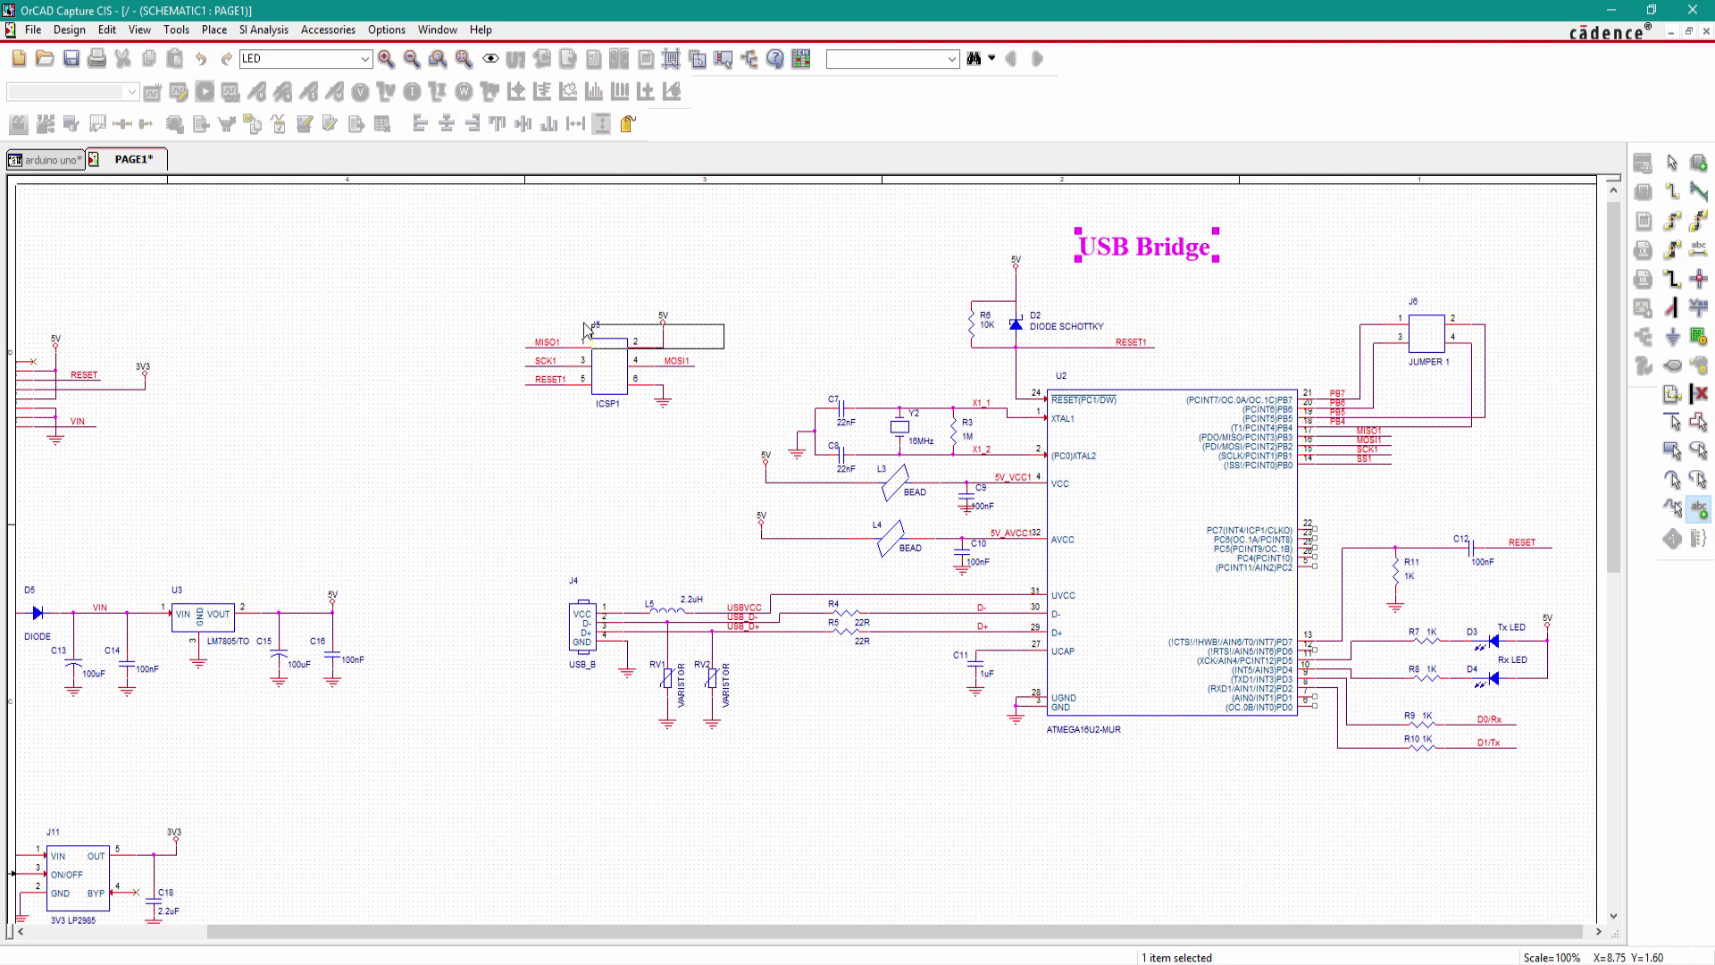
click(556, 254)
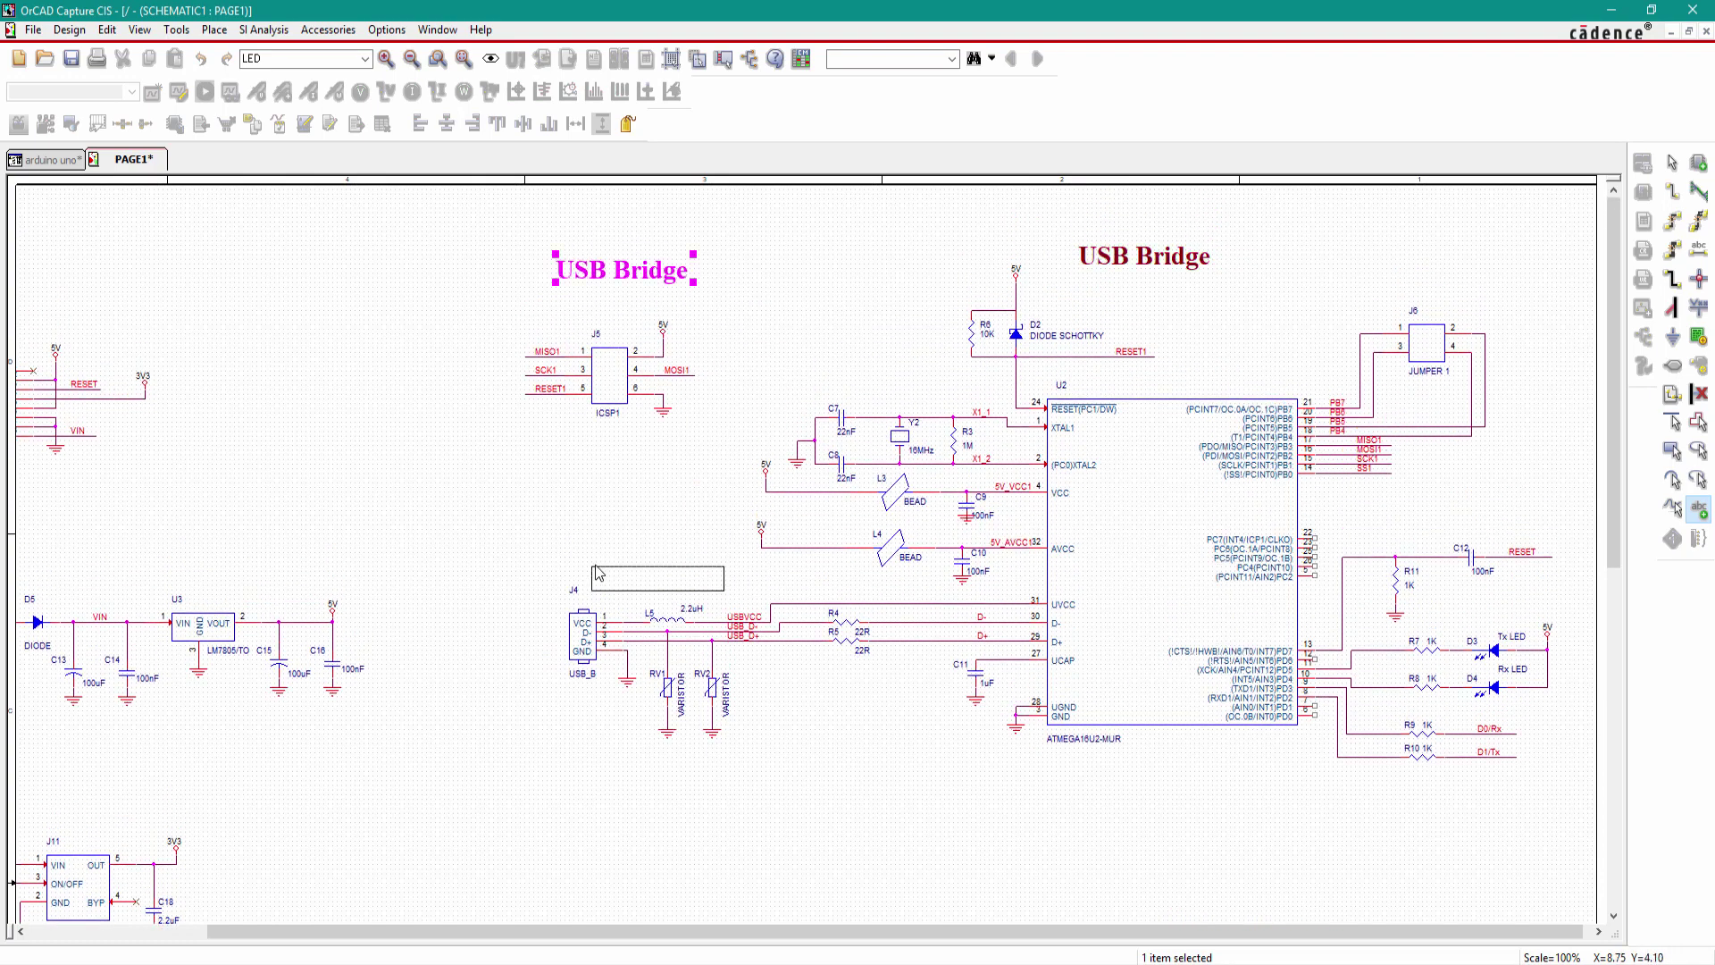
click(572, 546)
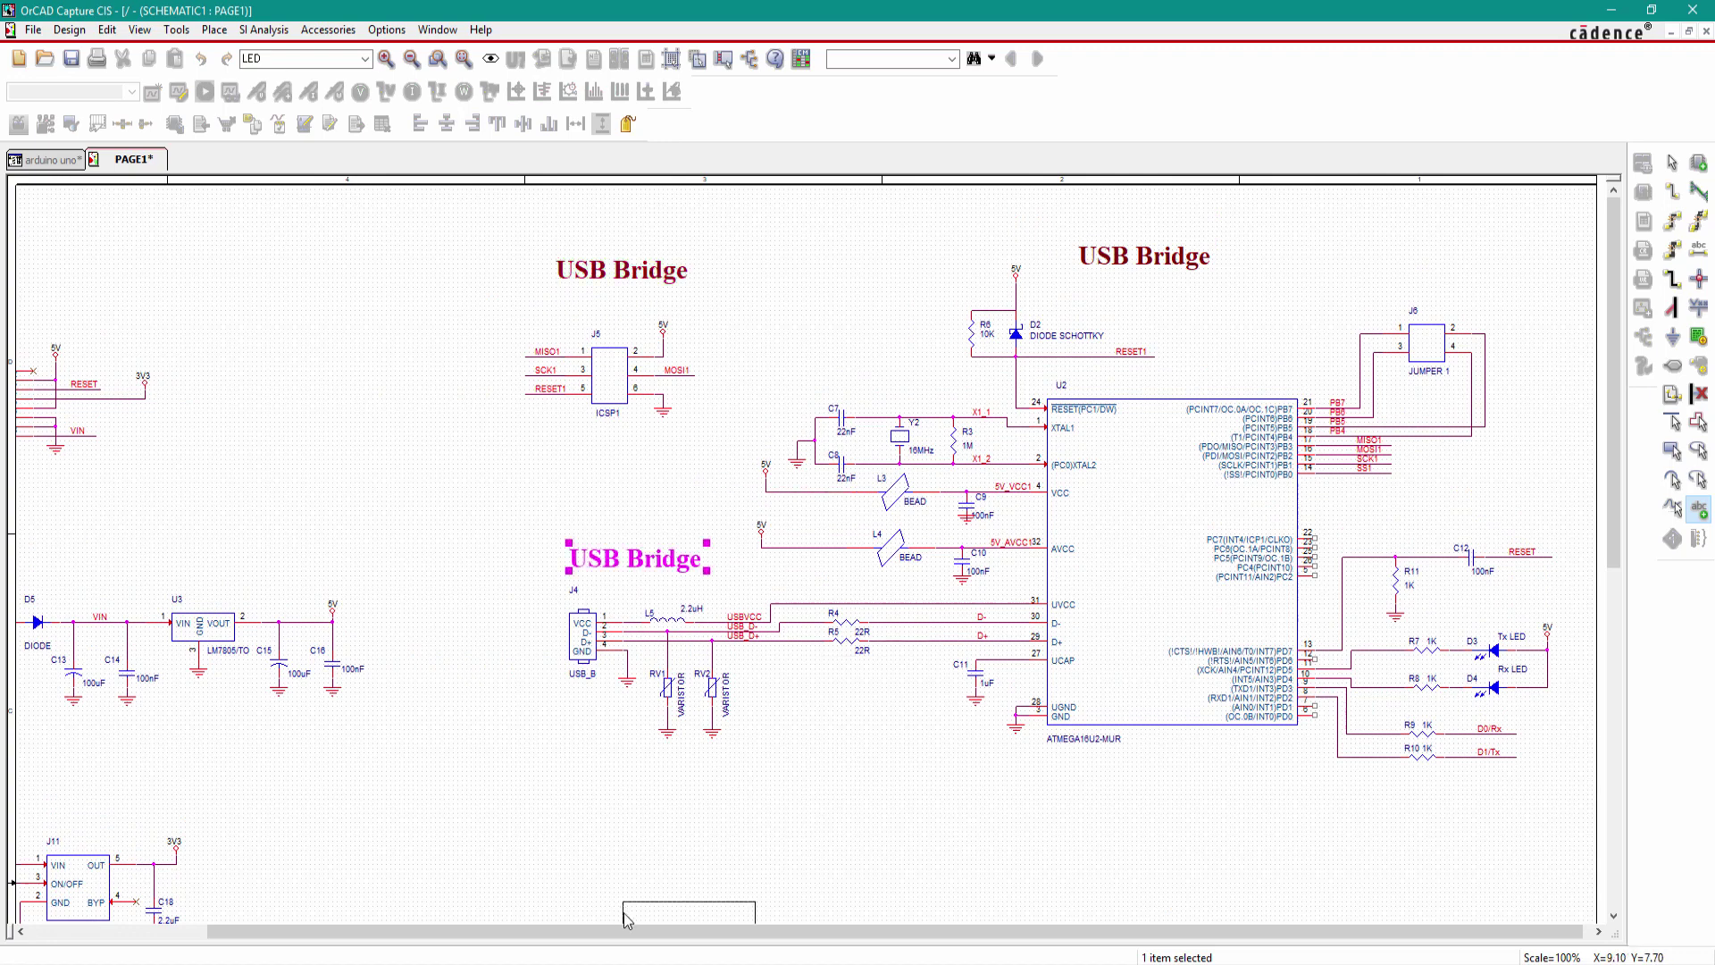
drag(625, 934, 445, 934)
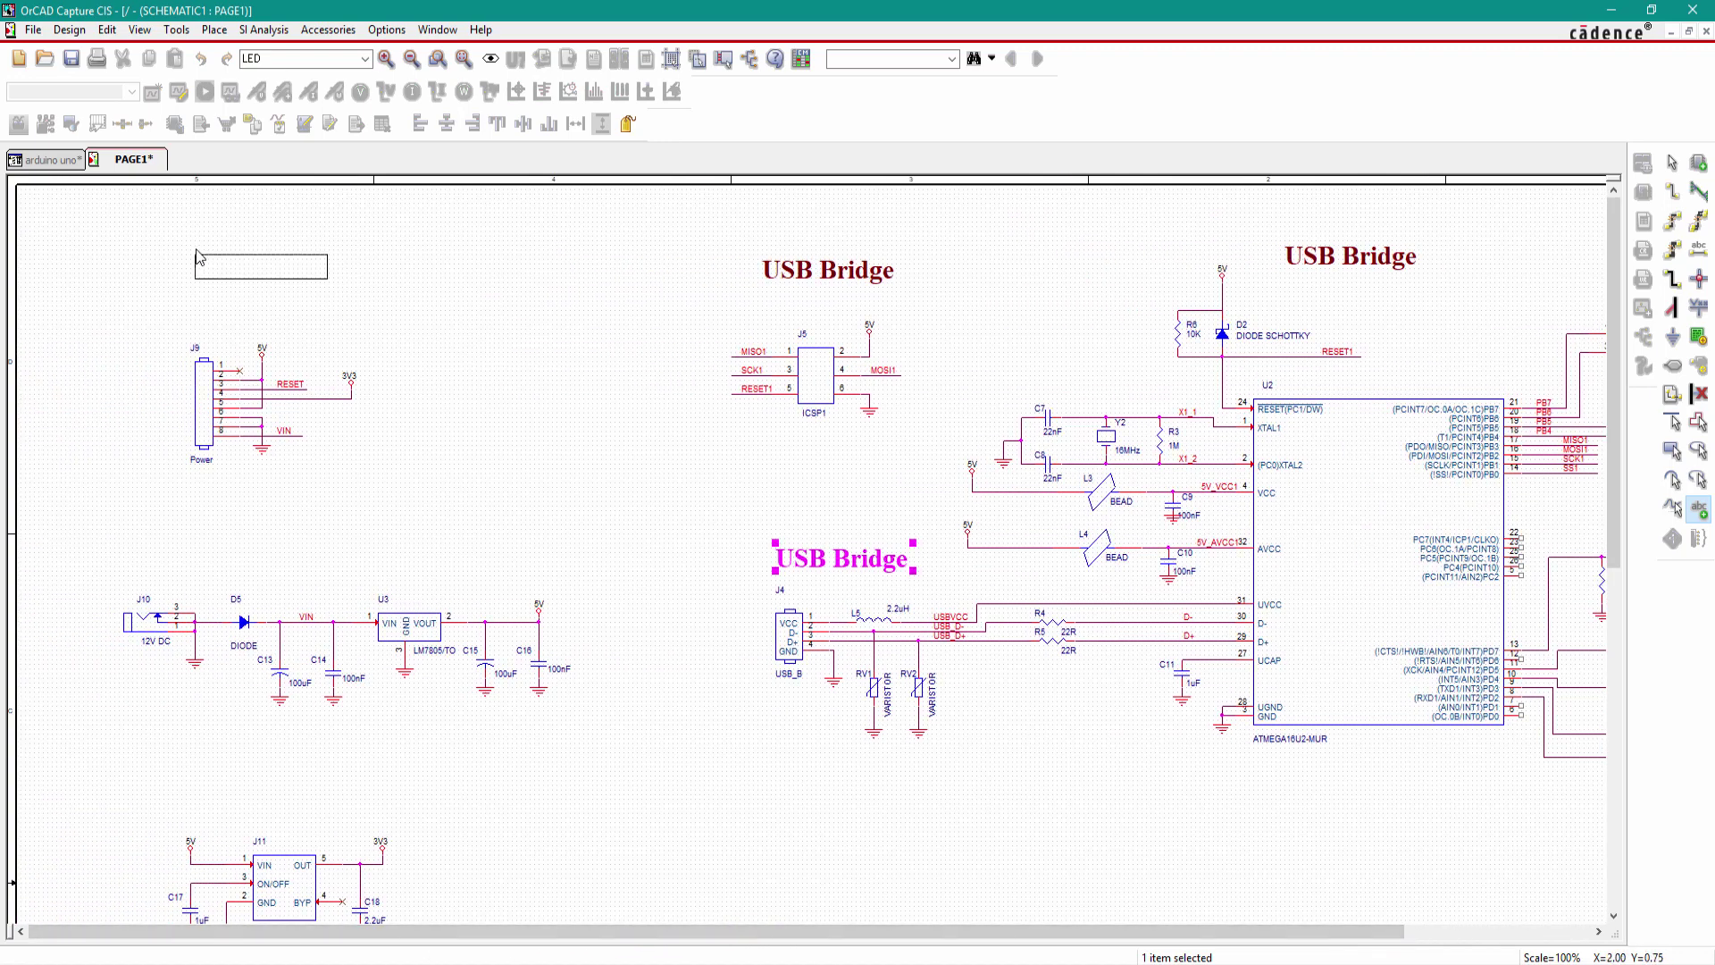
click(193, 549)
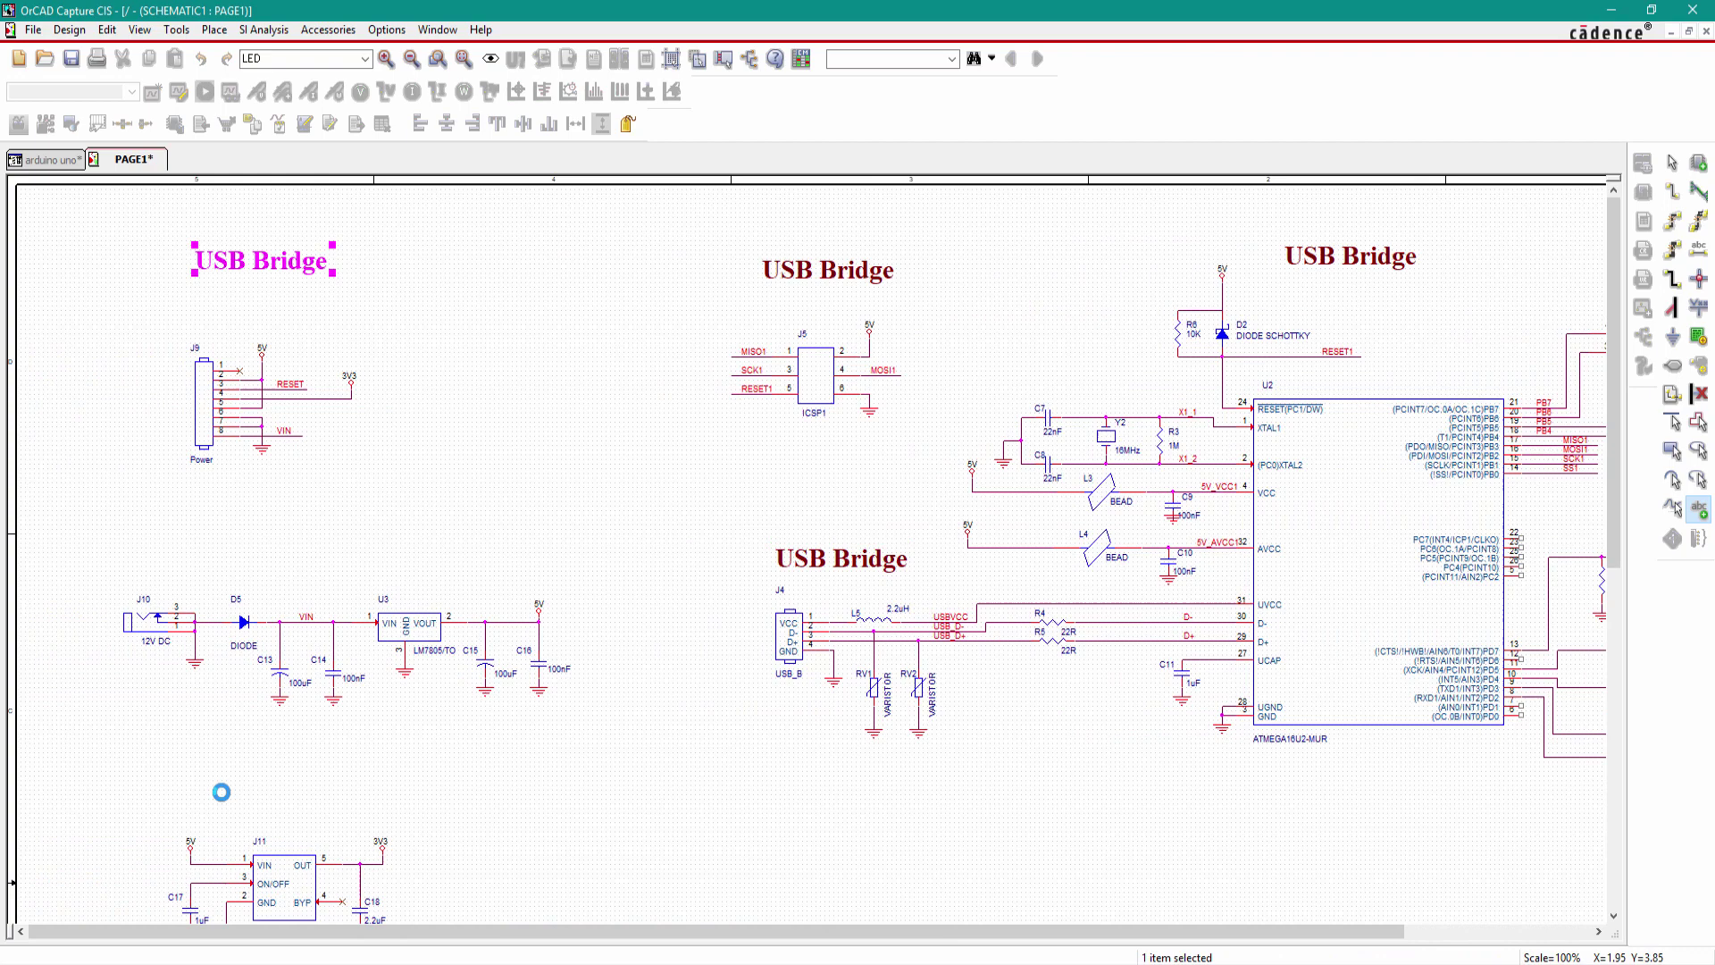
click(222, 795)
scroll(357, 617, down, 3)
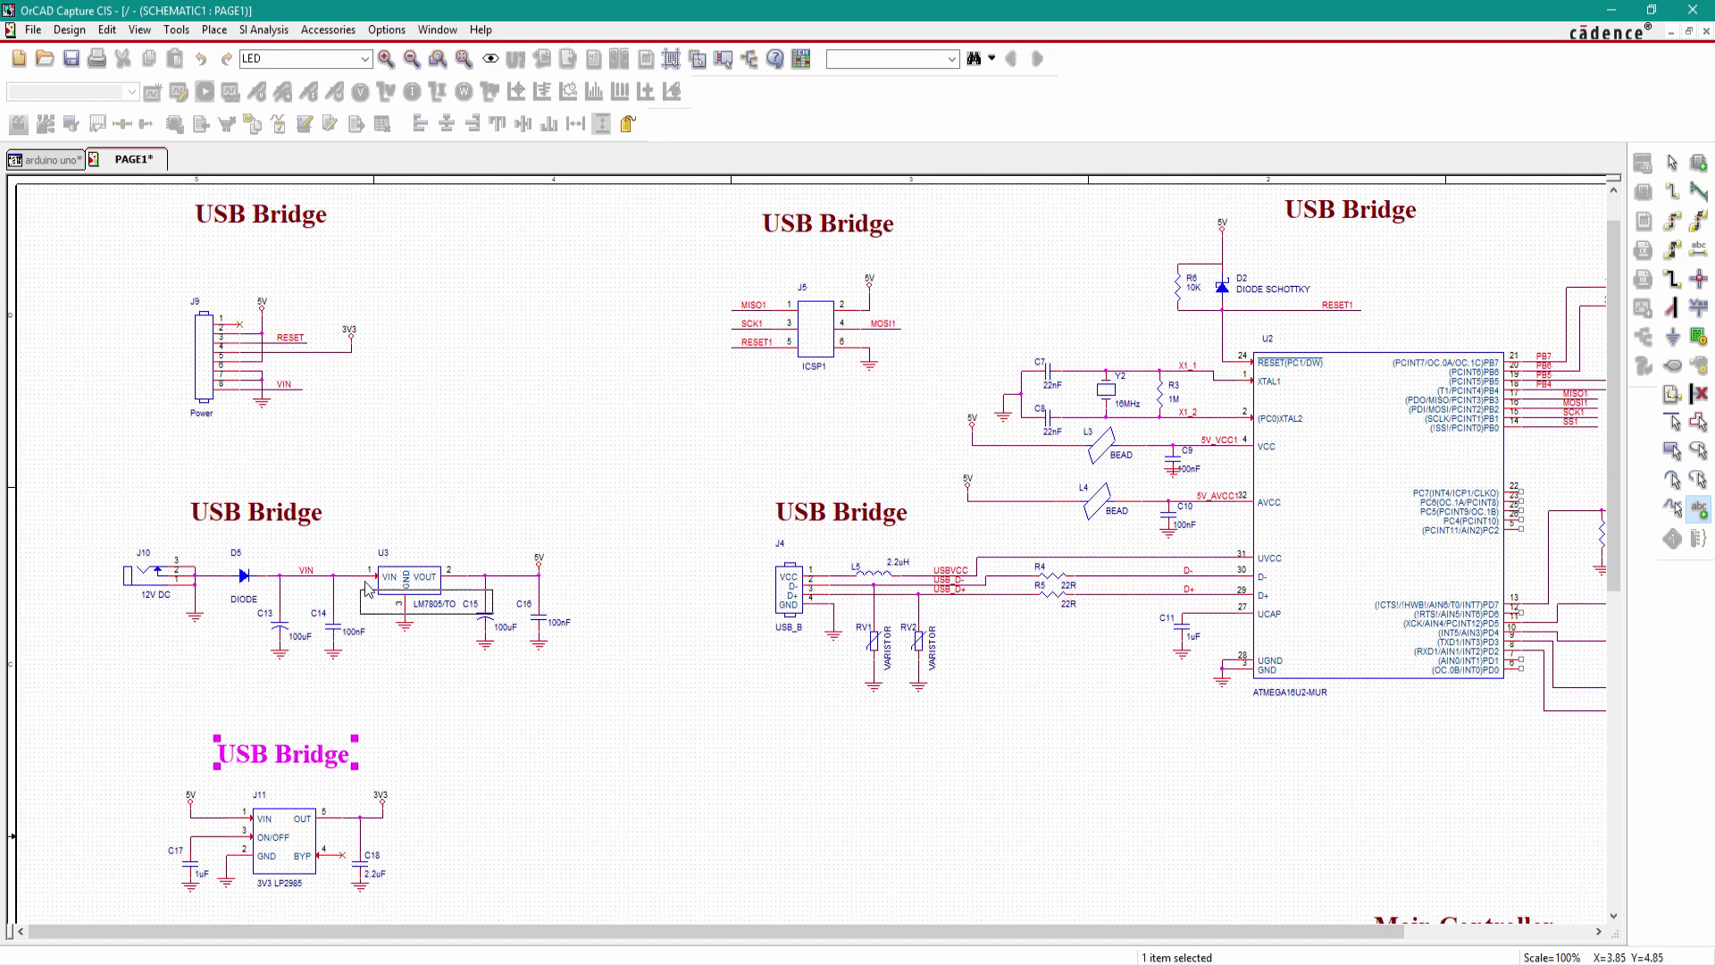
scroll(360, 608, down, 5)
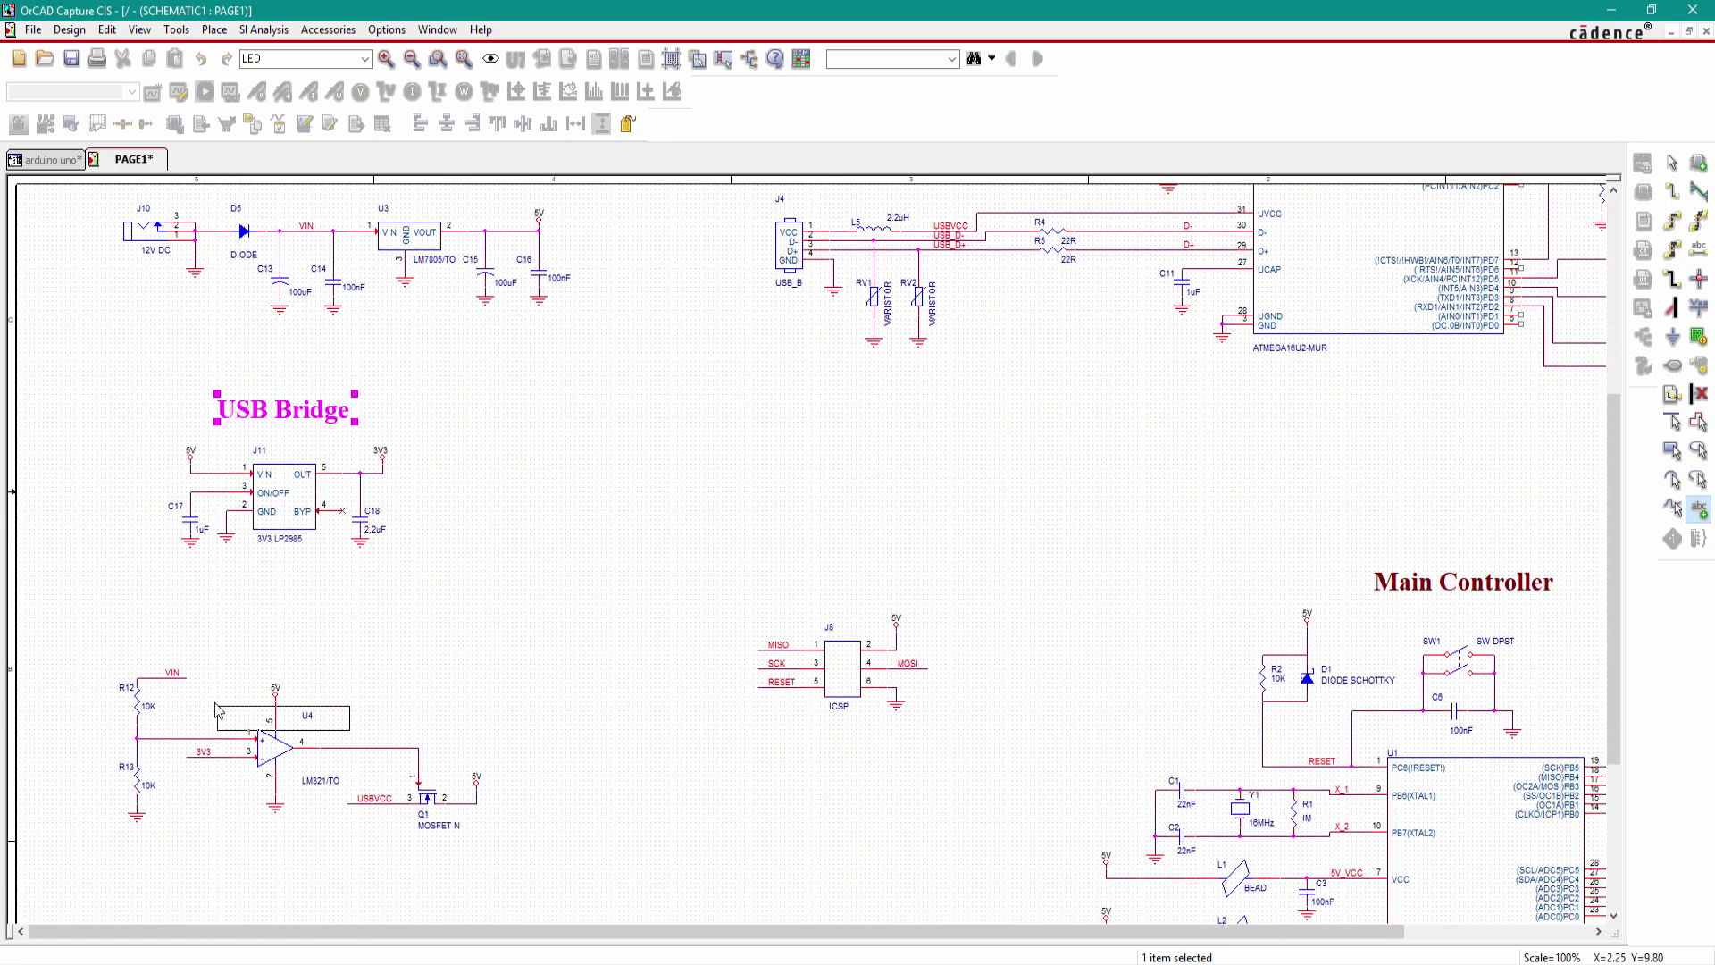
key(Escape)
Step: Add USB Bridge copies above the ICSP header and power LED circuit, then stop placing
key(ctrl+v)
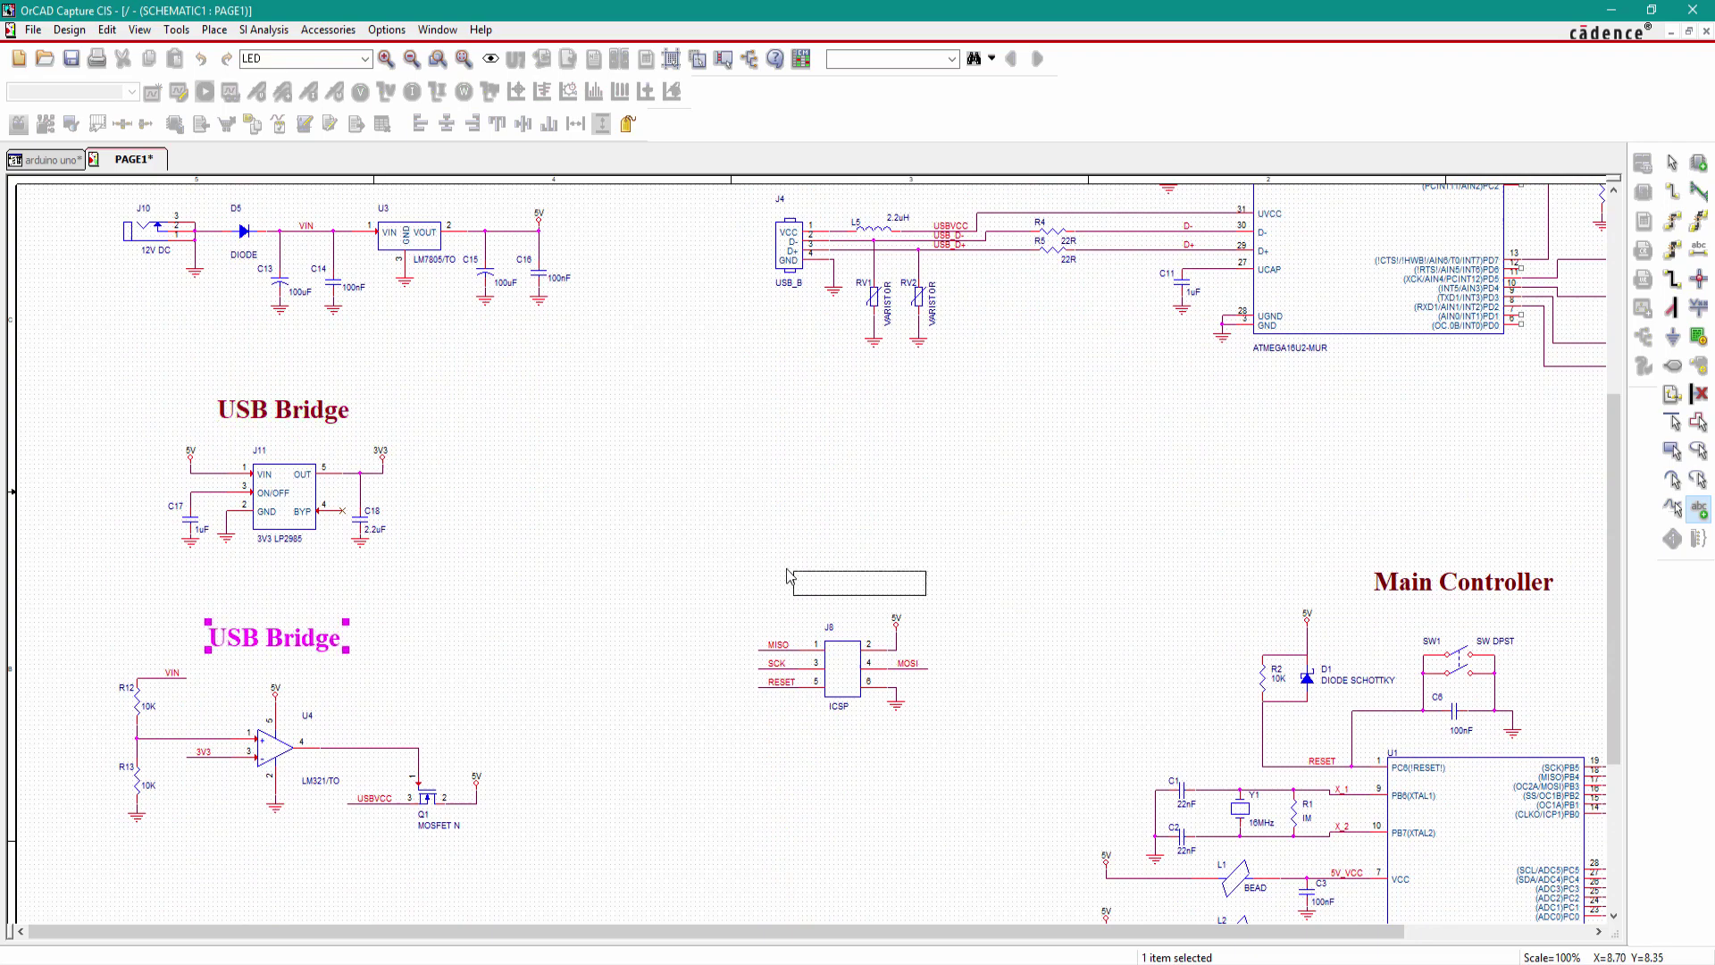
click(786, 581)
scroll(604, 562, down, 2)
scroll(630, 648, down, 3)
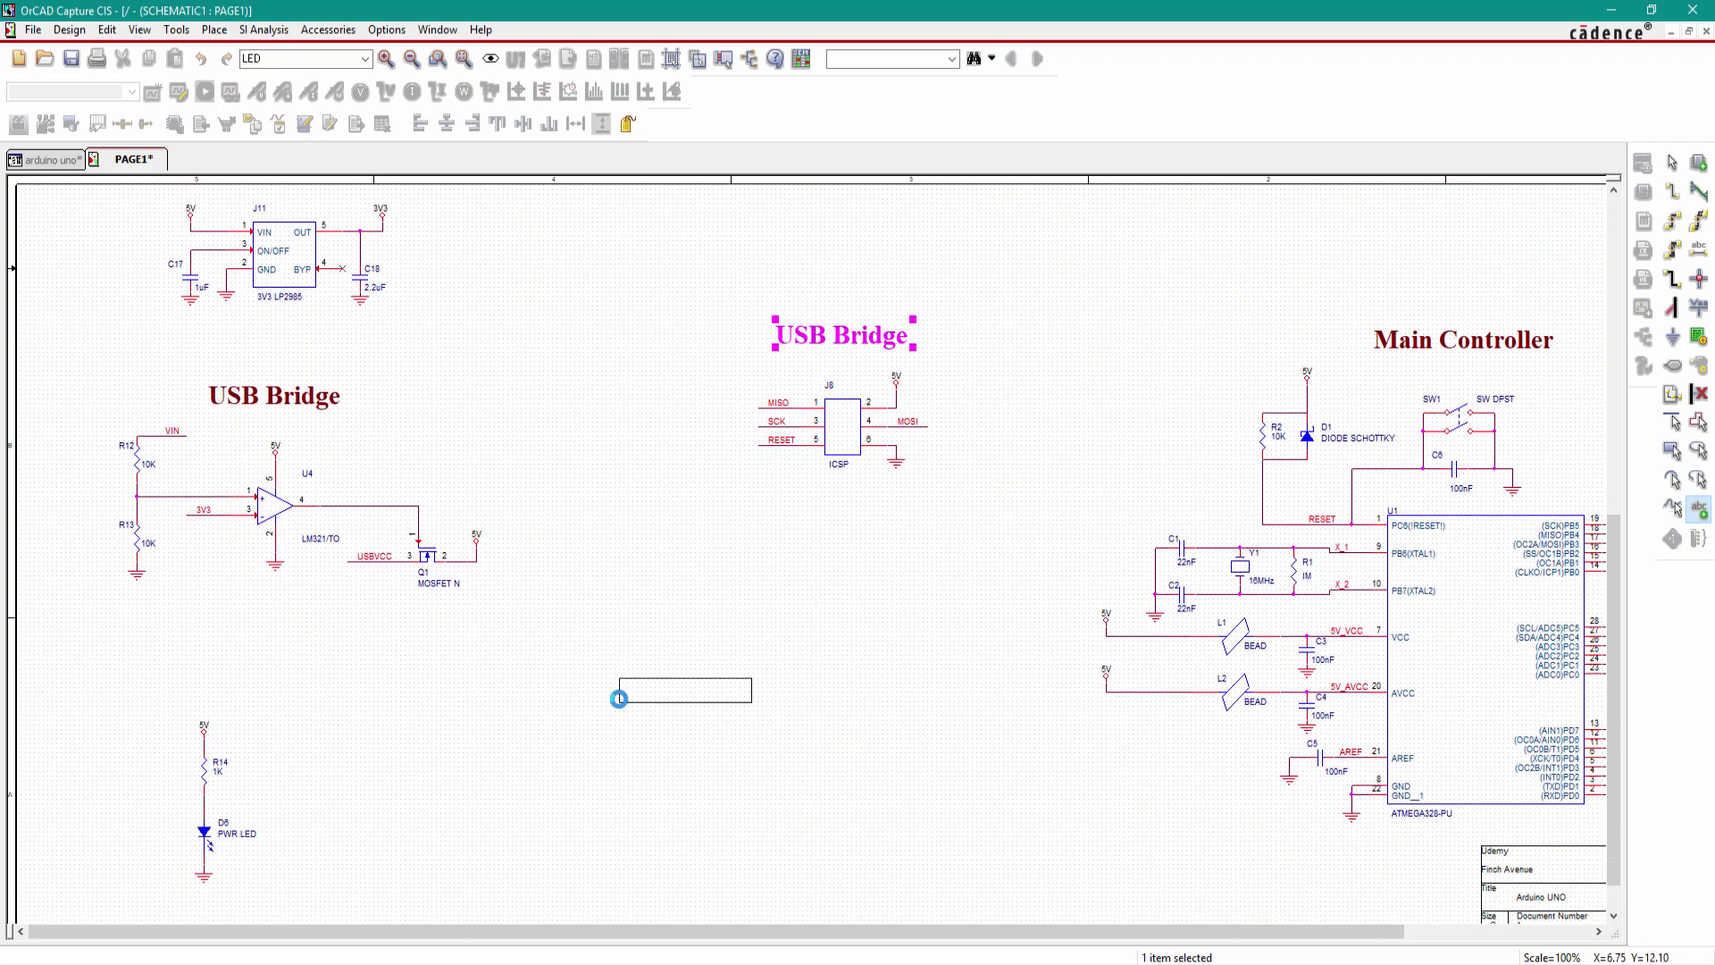
click(154, 660)
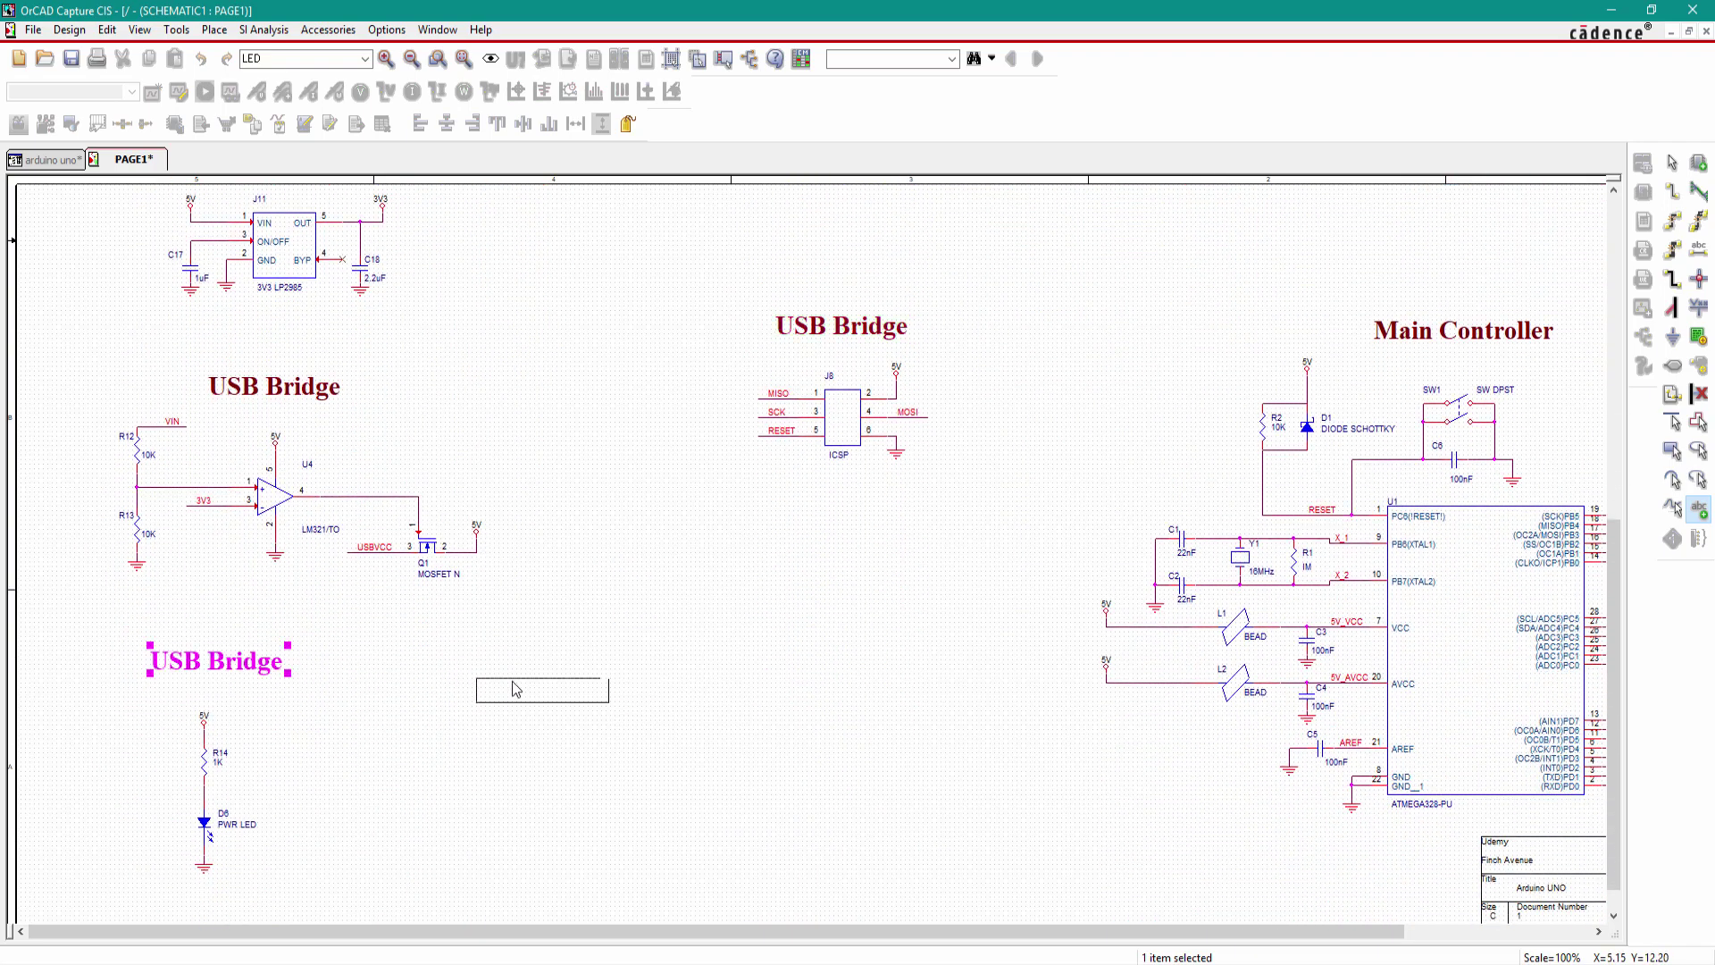
scroll(593, 393, up, 3)
scroll(598, 399, up, 7)
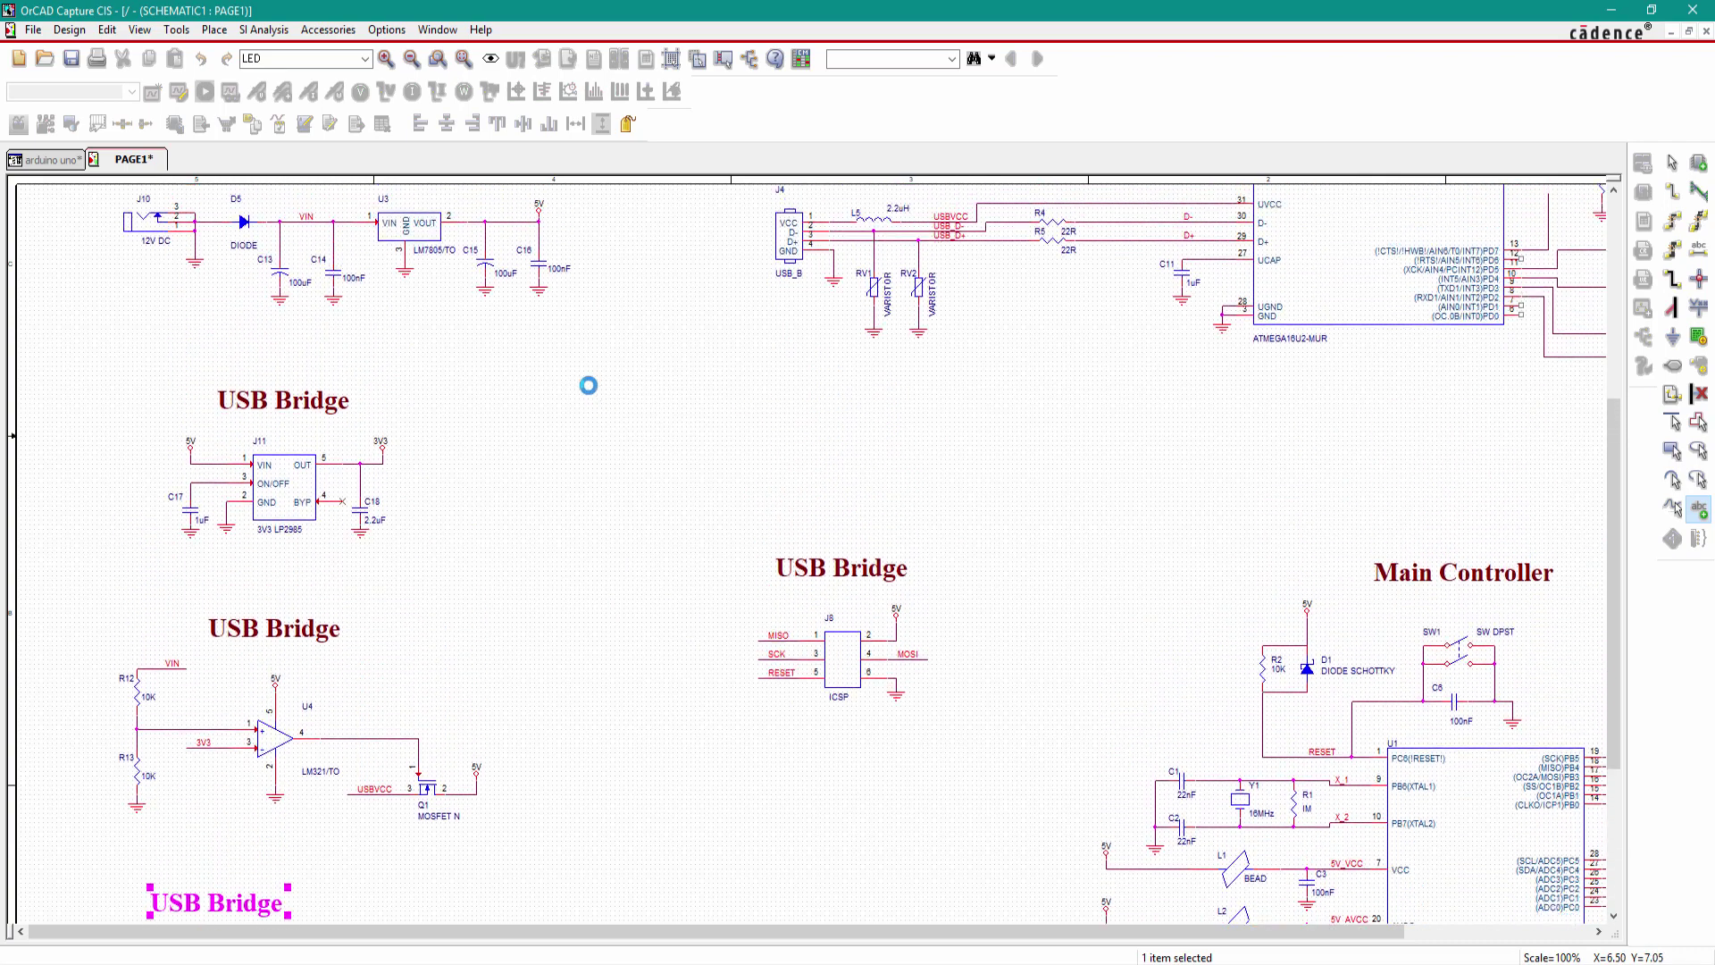
scroll(603, 384, up, 2)
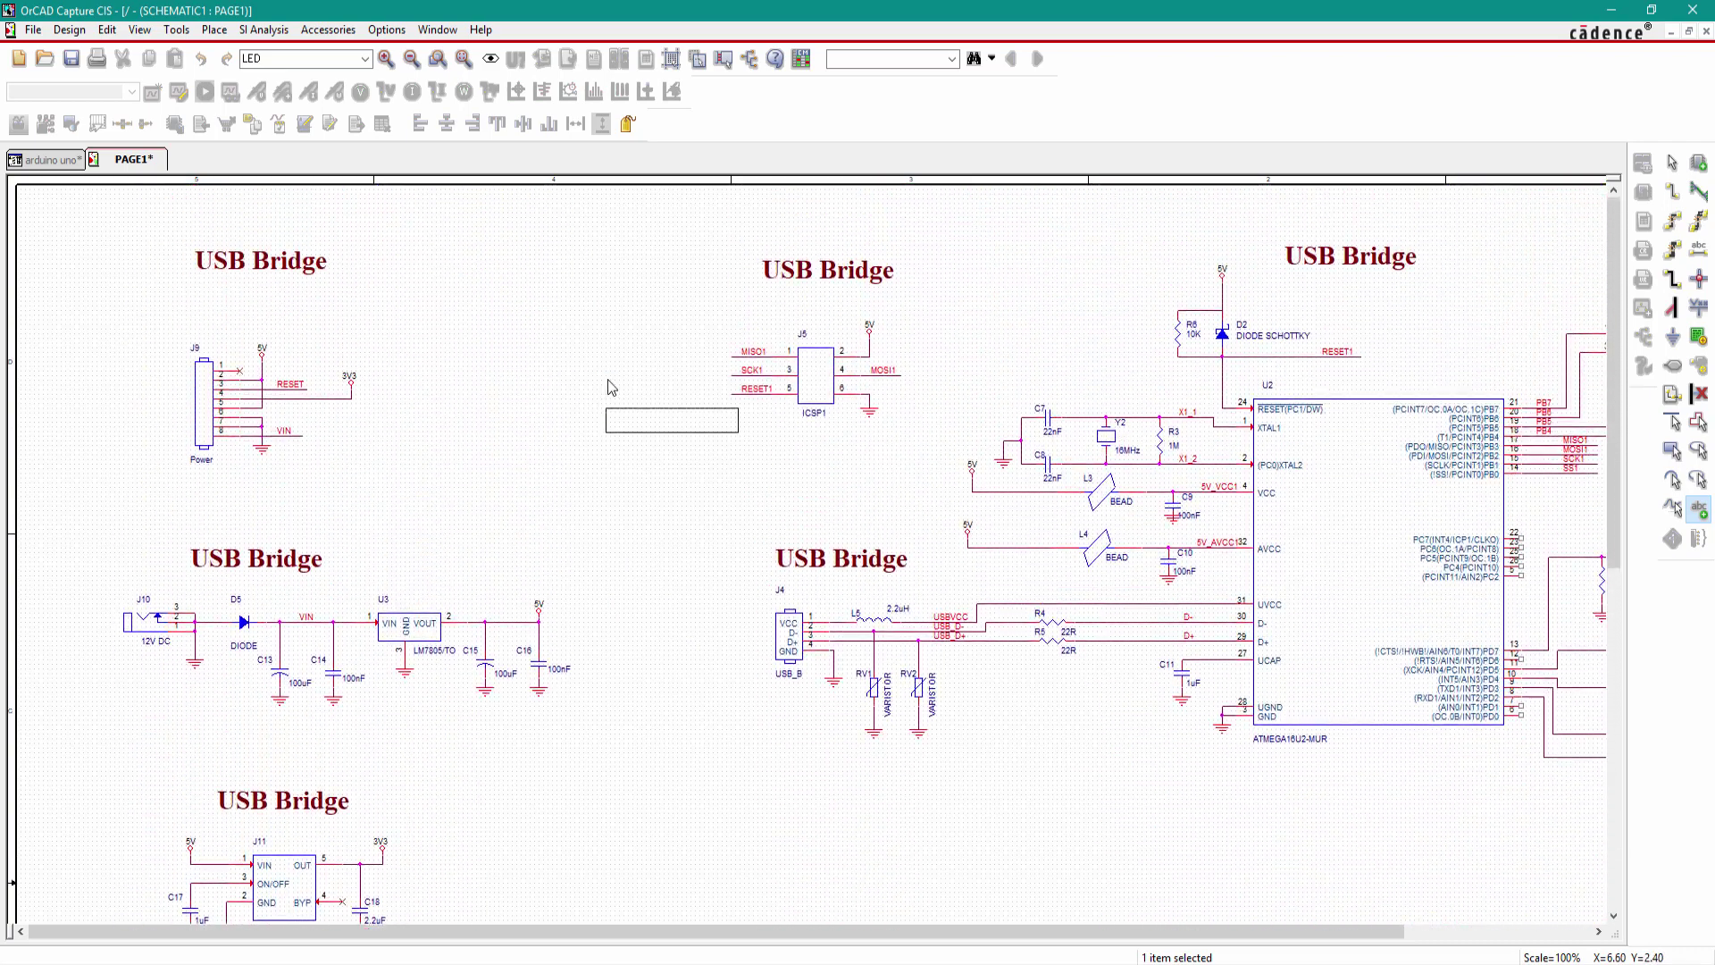
key(Escape)
click(817, 278)
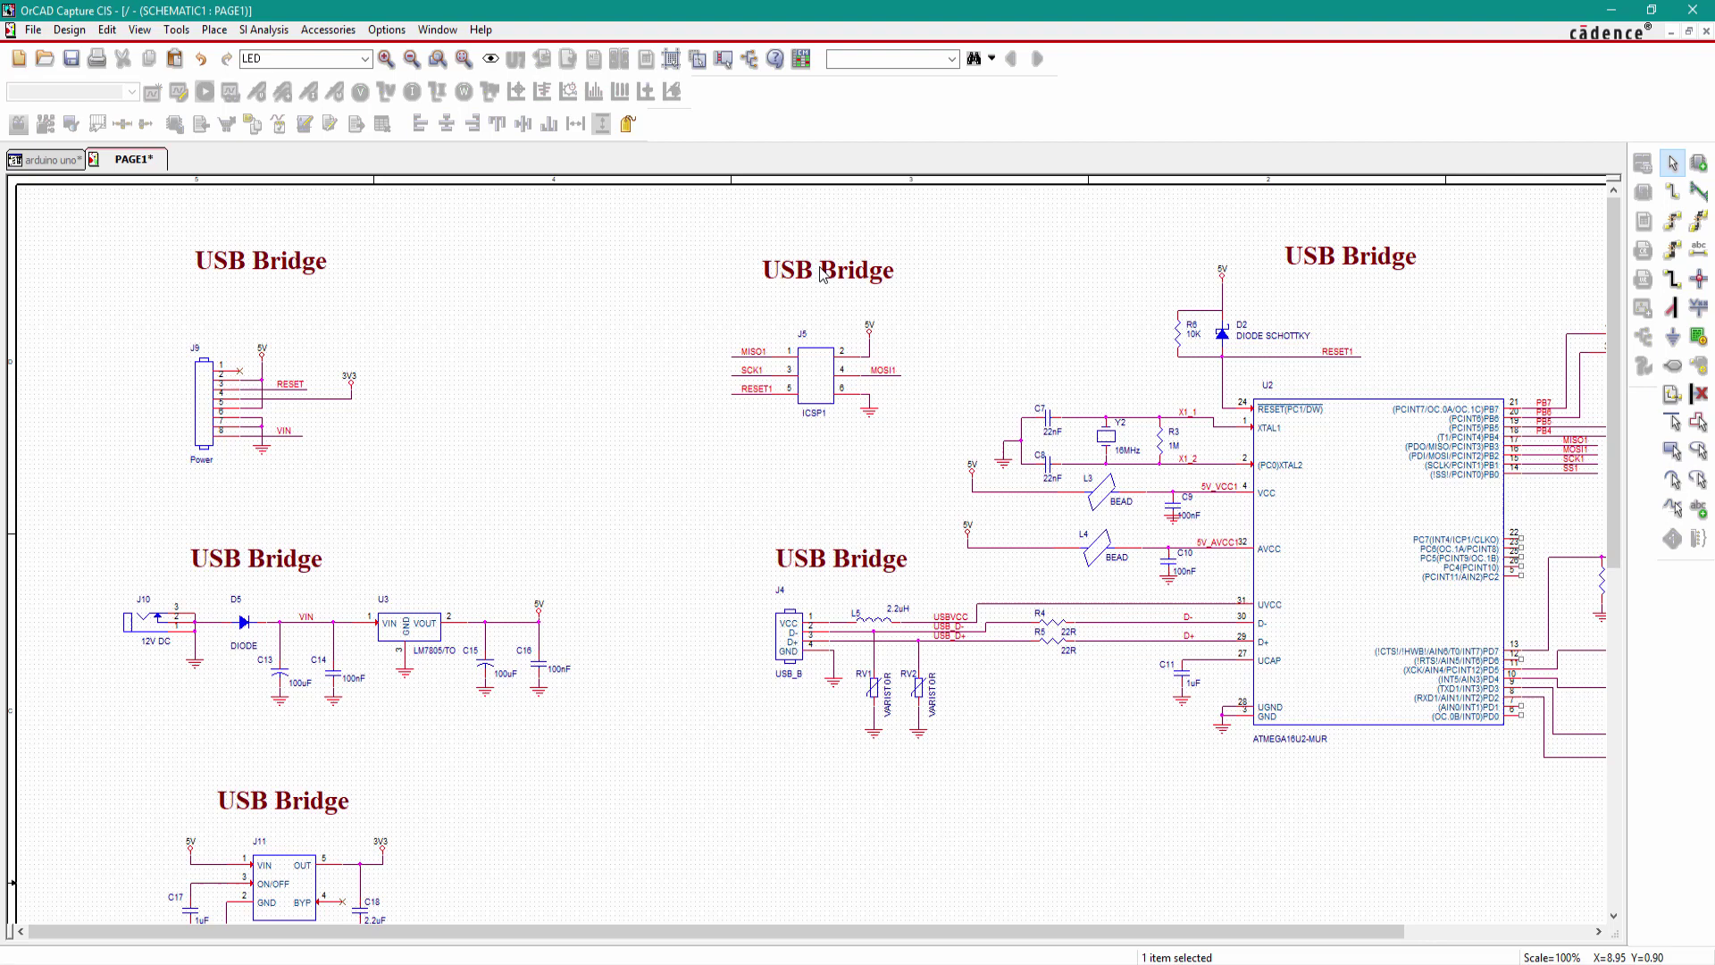
Step: Rename the label above ICSP1 to 'ICSP' and nudge it right to centre it
double_click(819, 272)
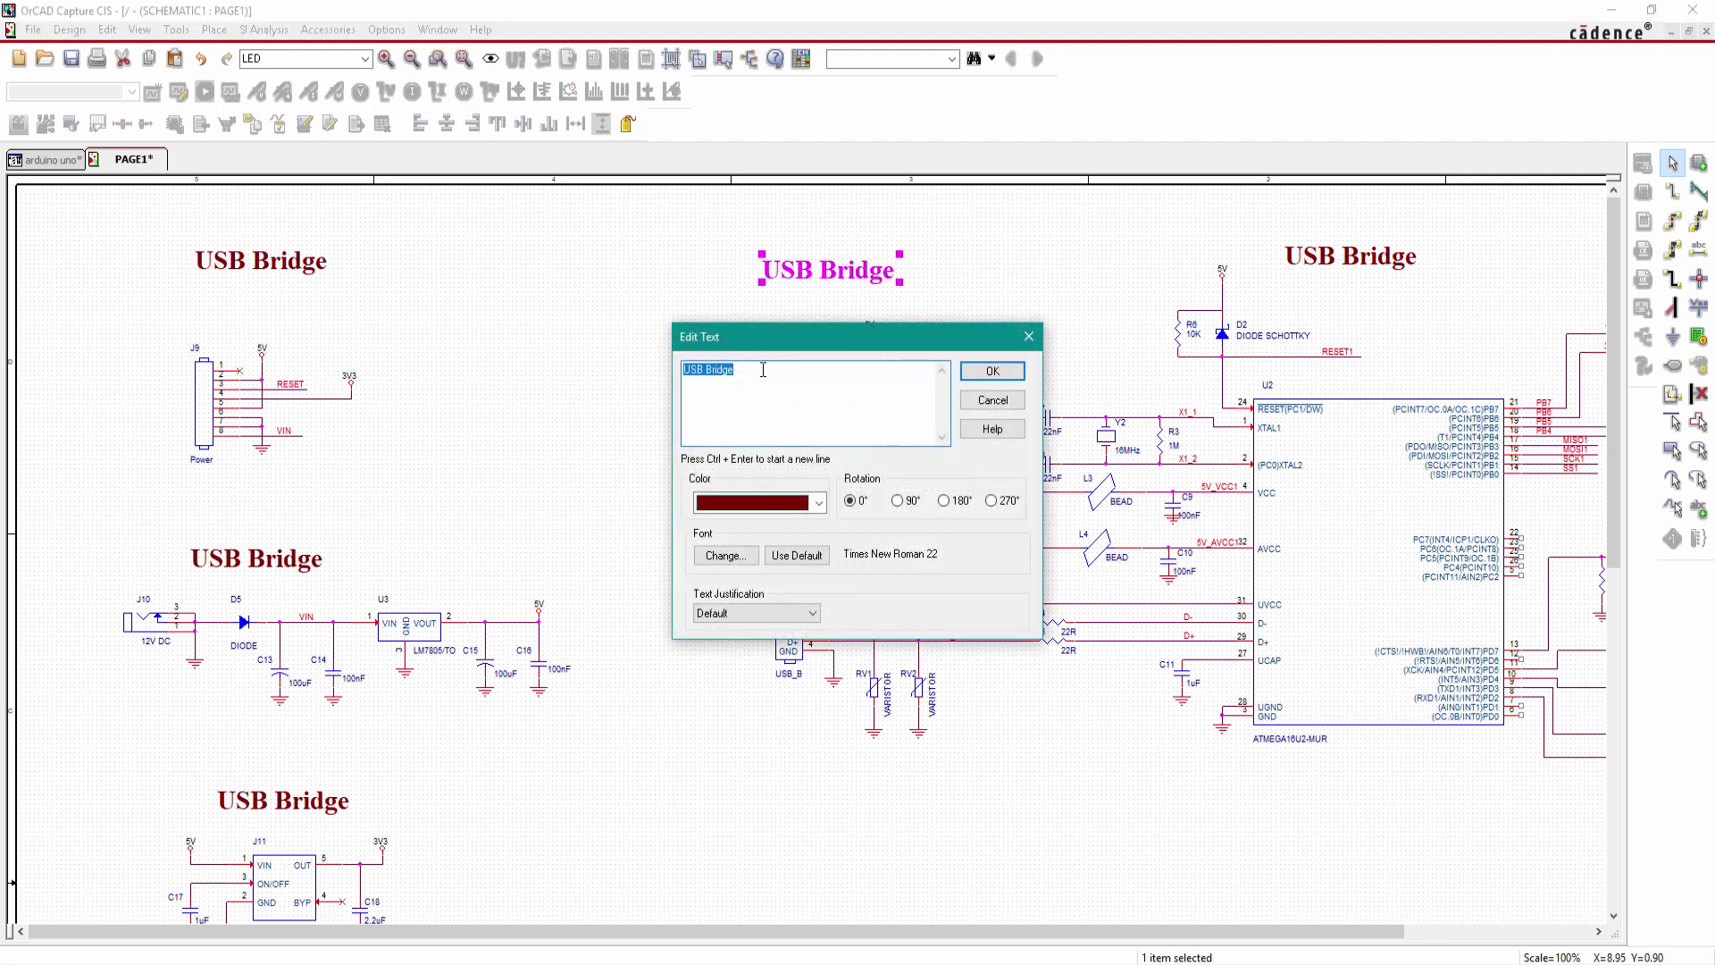
key(BackSpace)
key(Return)
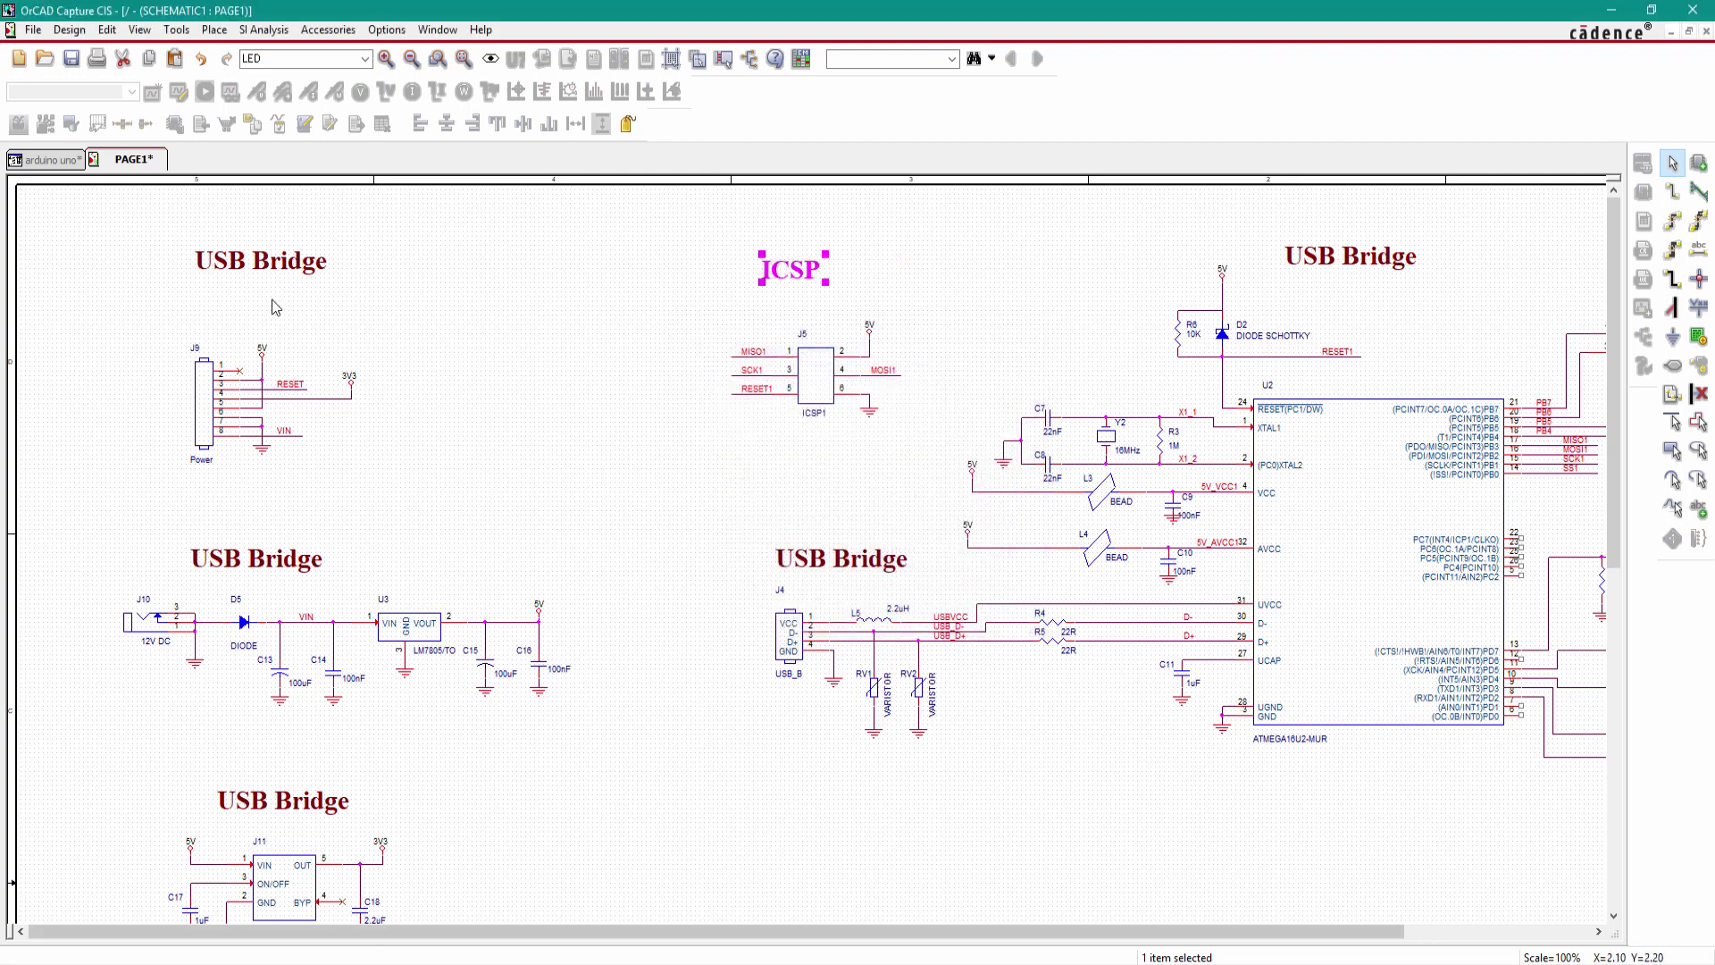
click(701, 318)
click(798, 268)
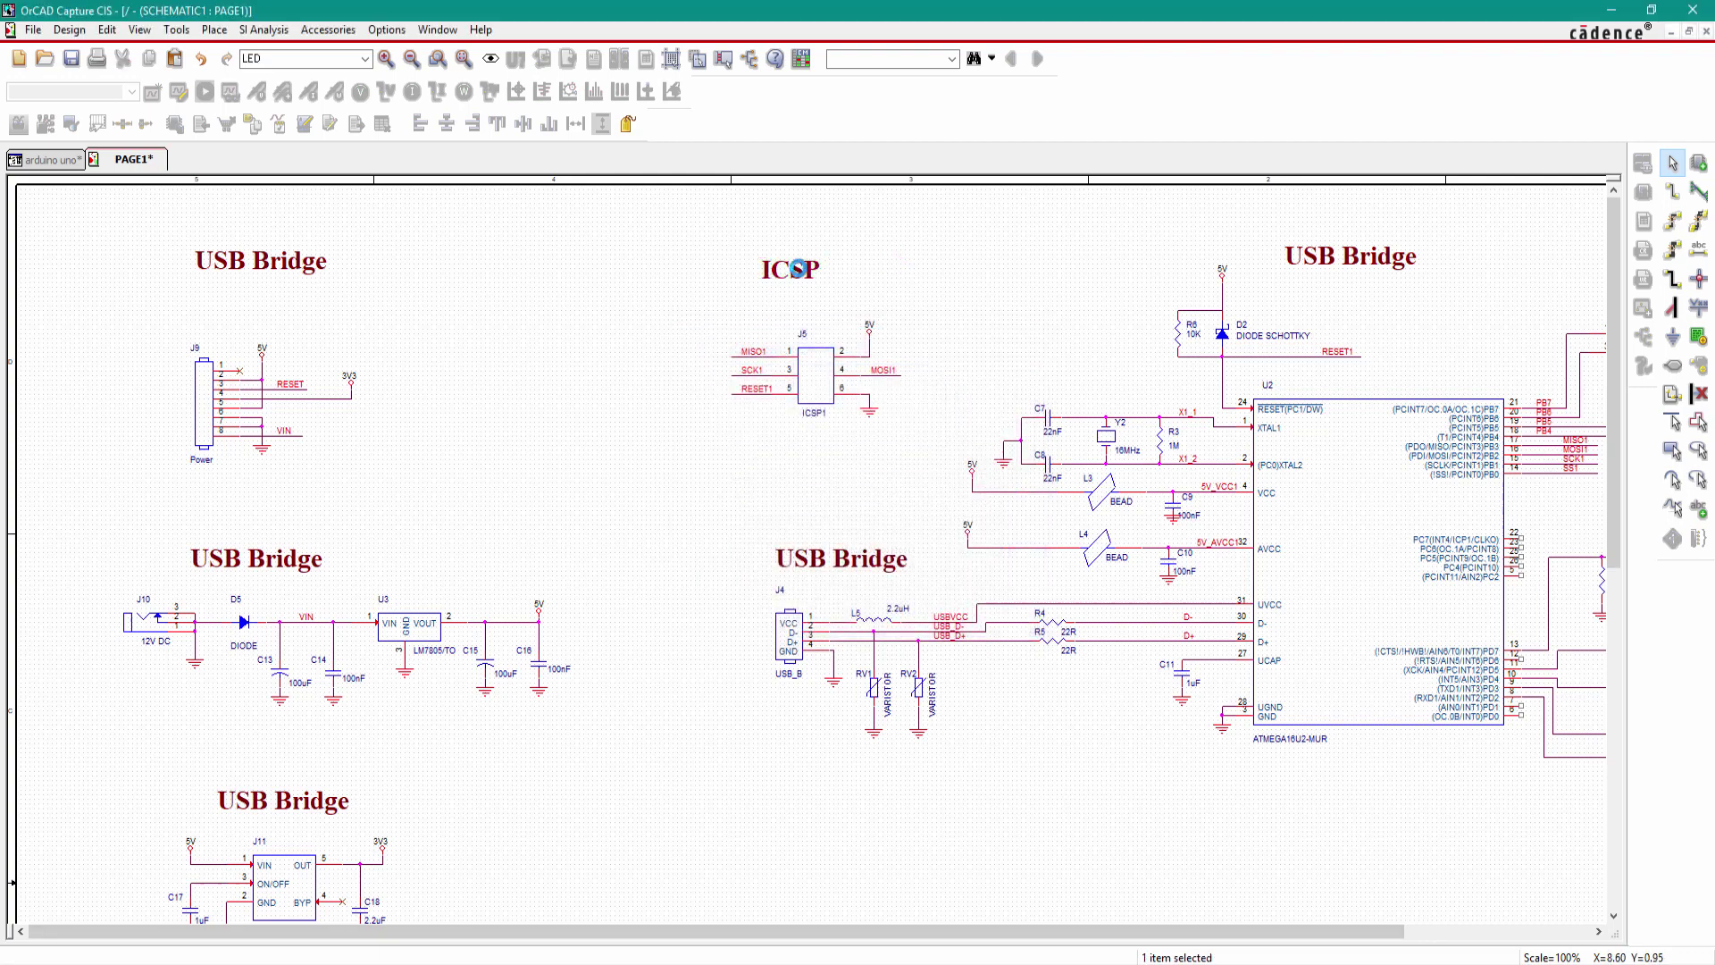
drag(798, 268, 820, 268)
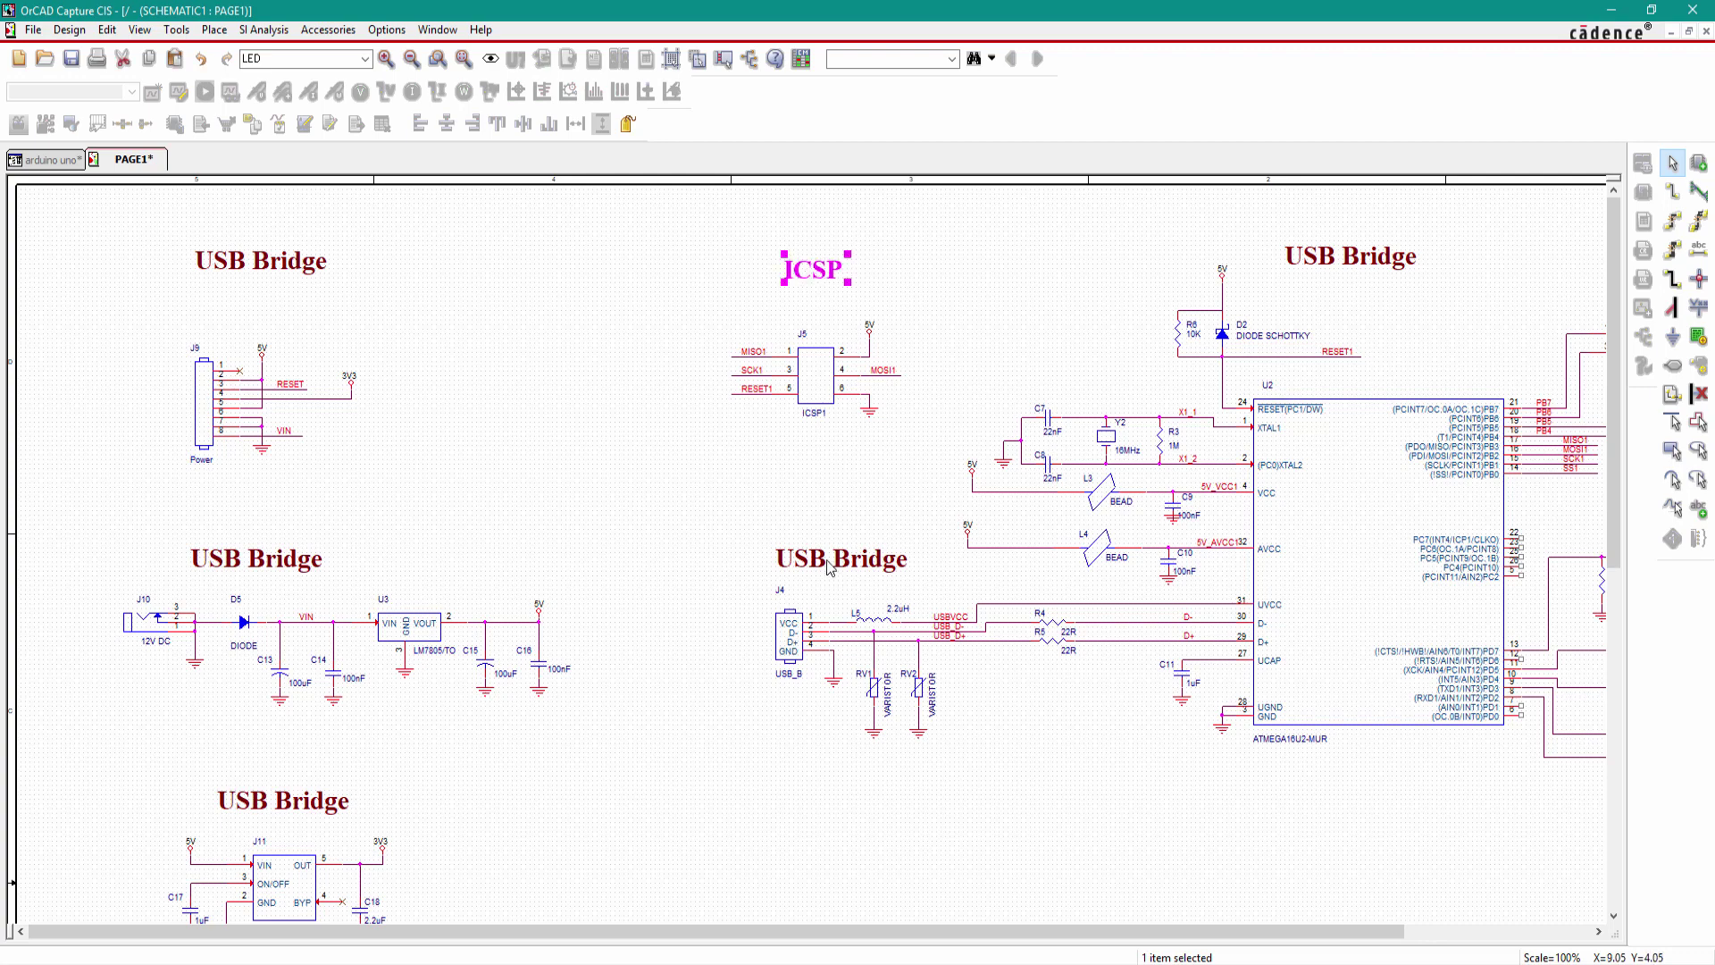
Step: Rename the label above the USB connector to 'USB CONN'
double_click(830, 563)
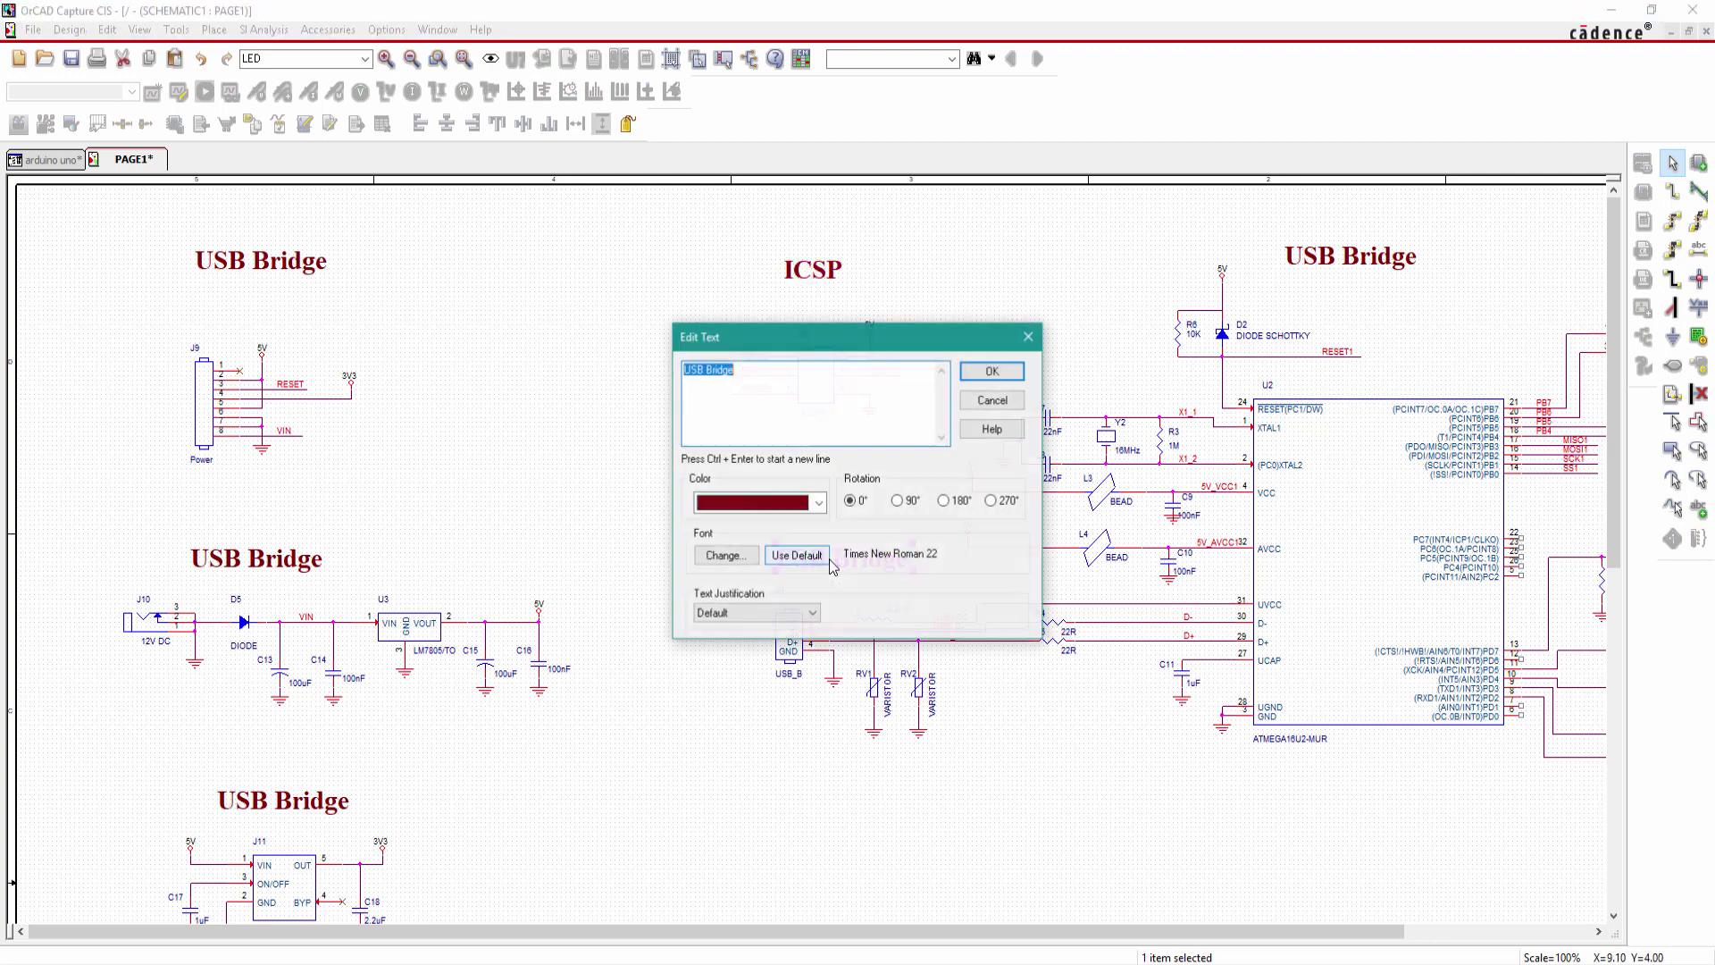
click(760, 375)
key(BackSpace)
key(BackSpace)
key(BackSpace)
key(BackSpace)
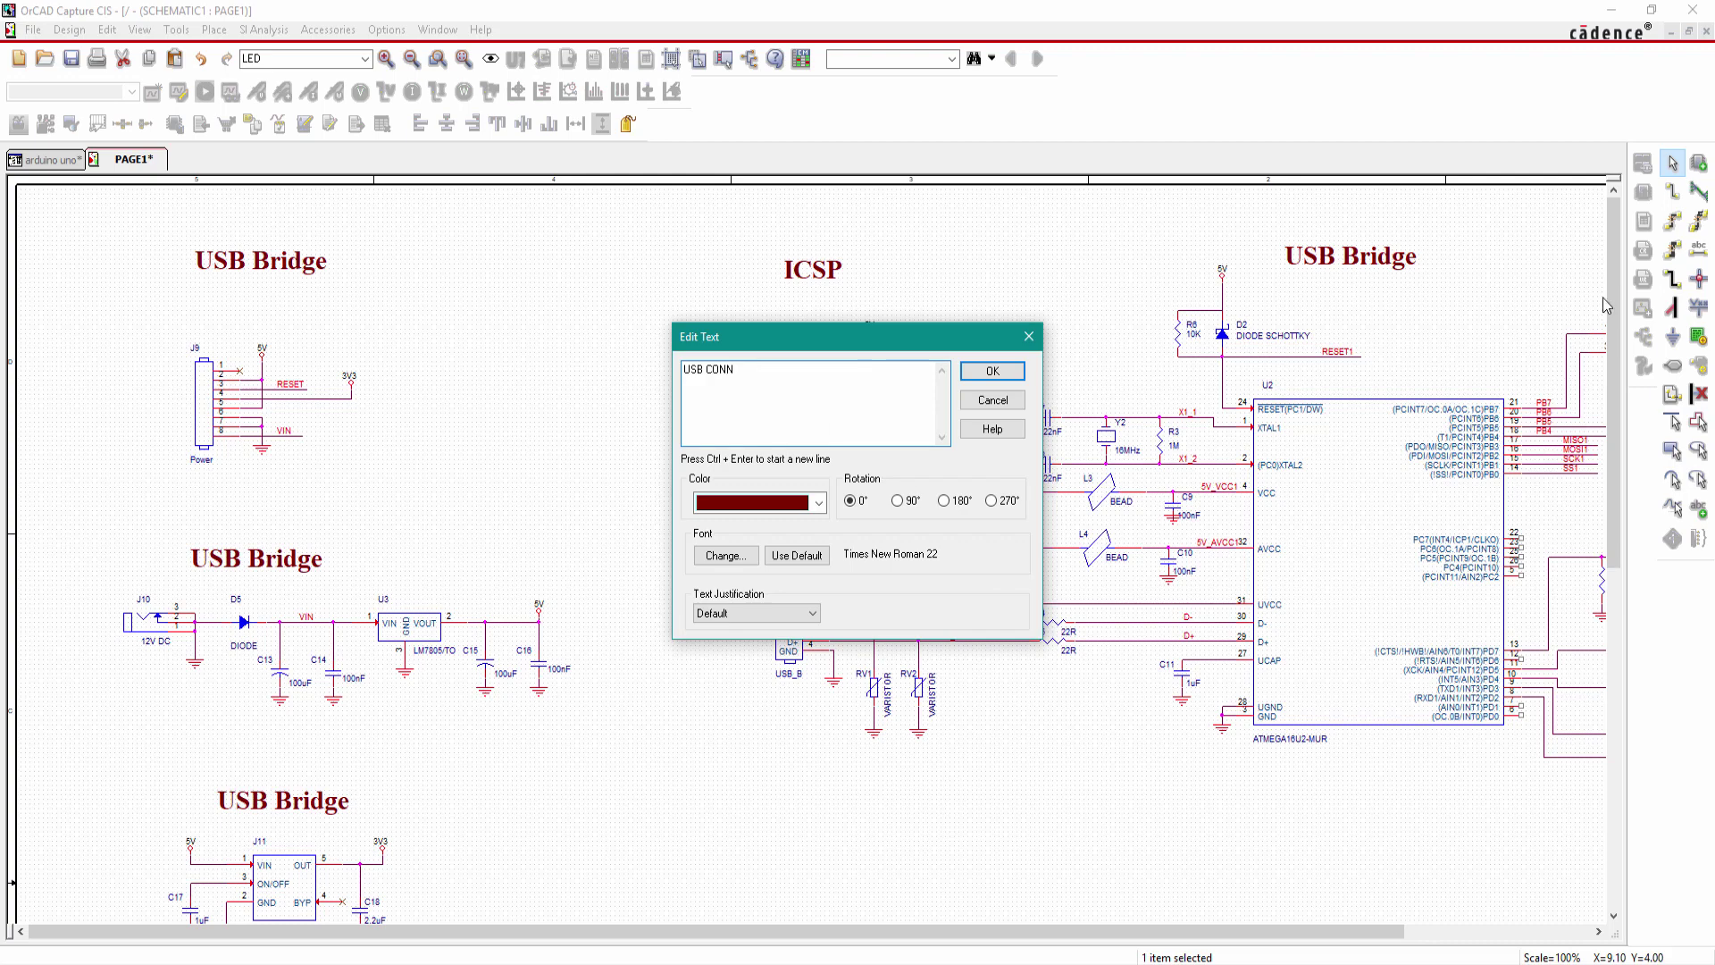
click(991, 371)
click(666, 438)
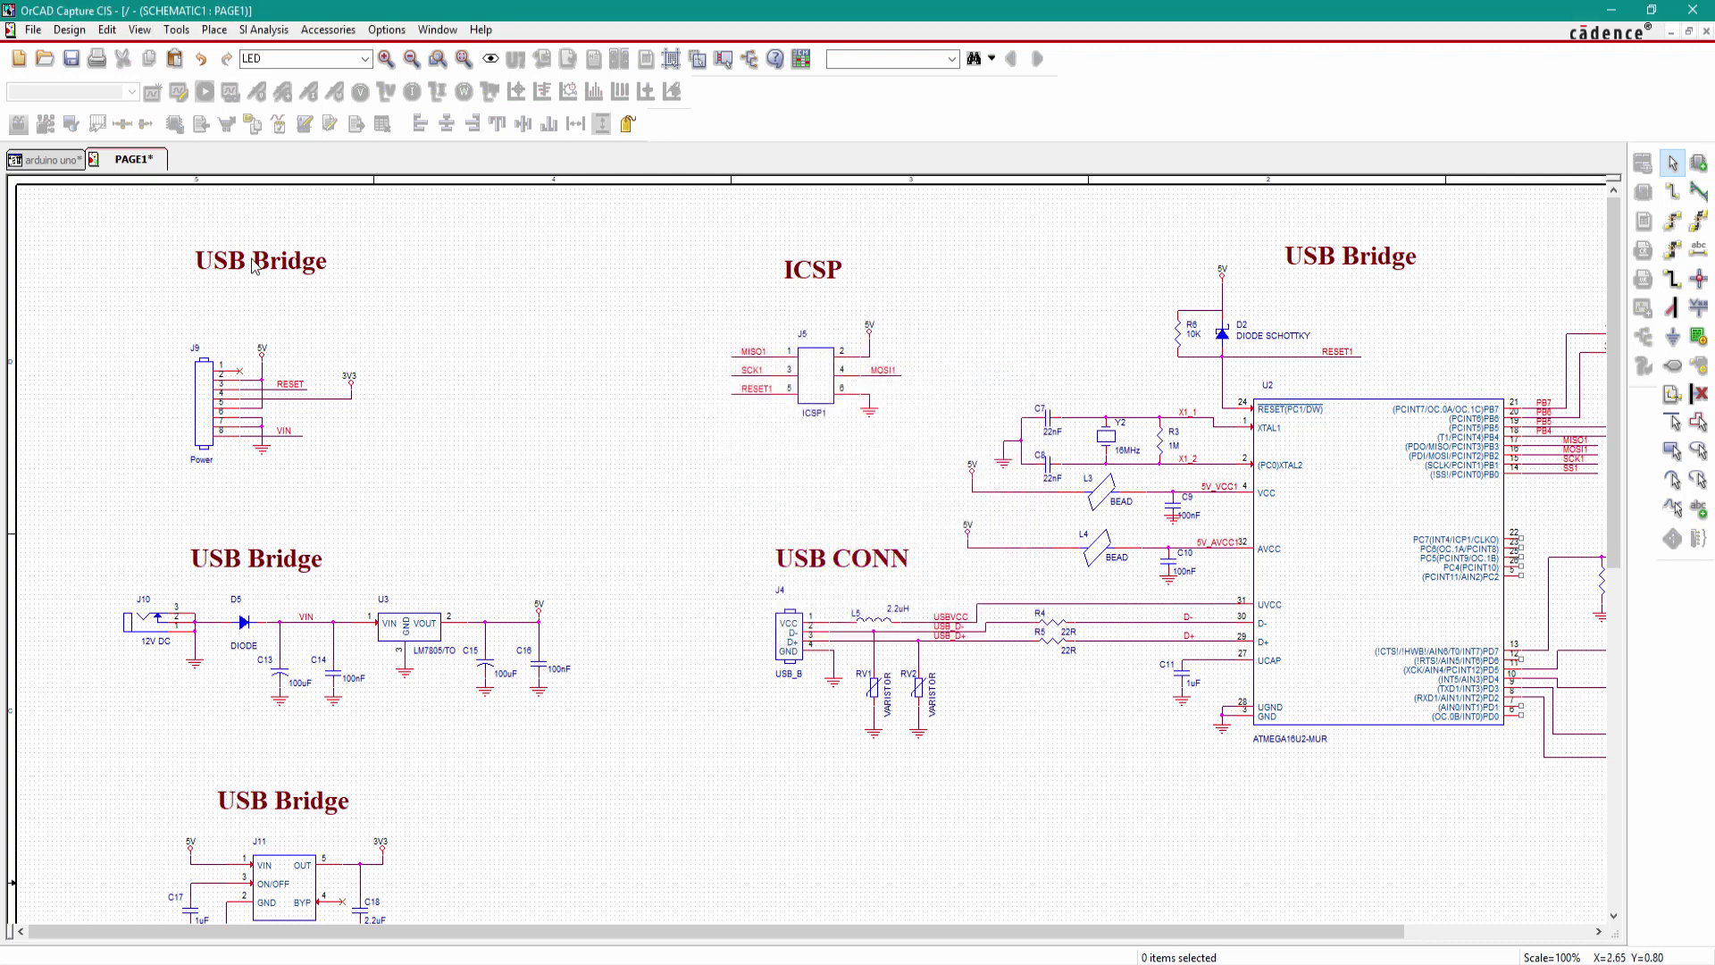
Step: Rename the top-left label to 'Power' and centre it over the power header
double_click(263, 262)
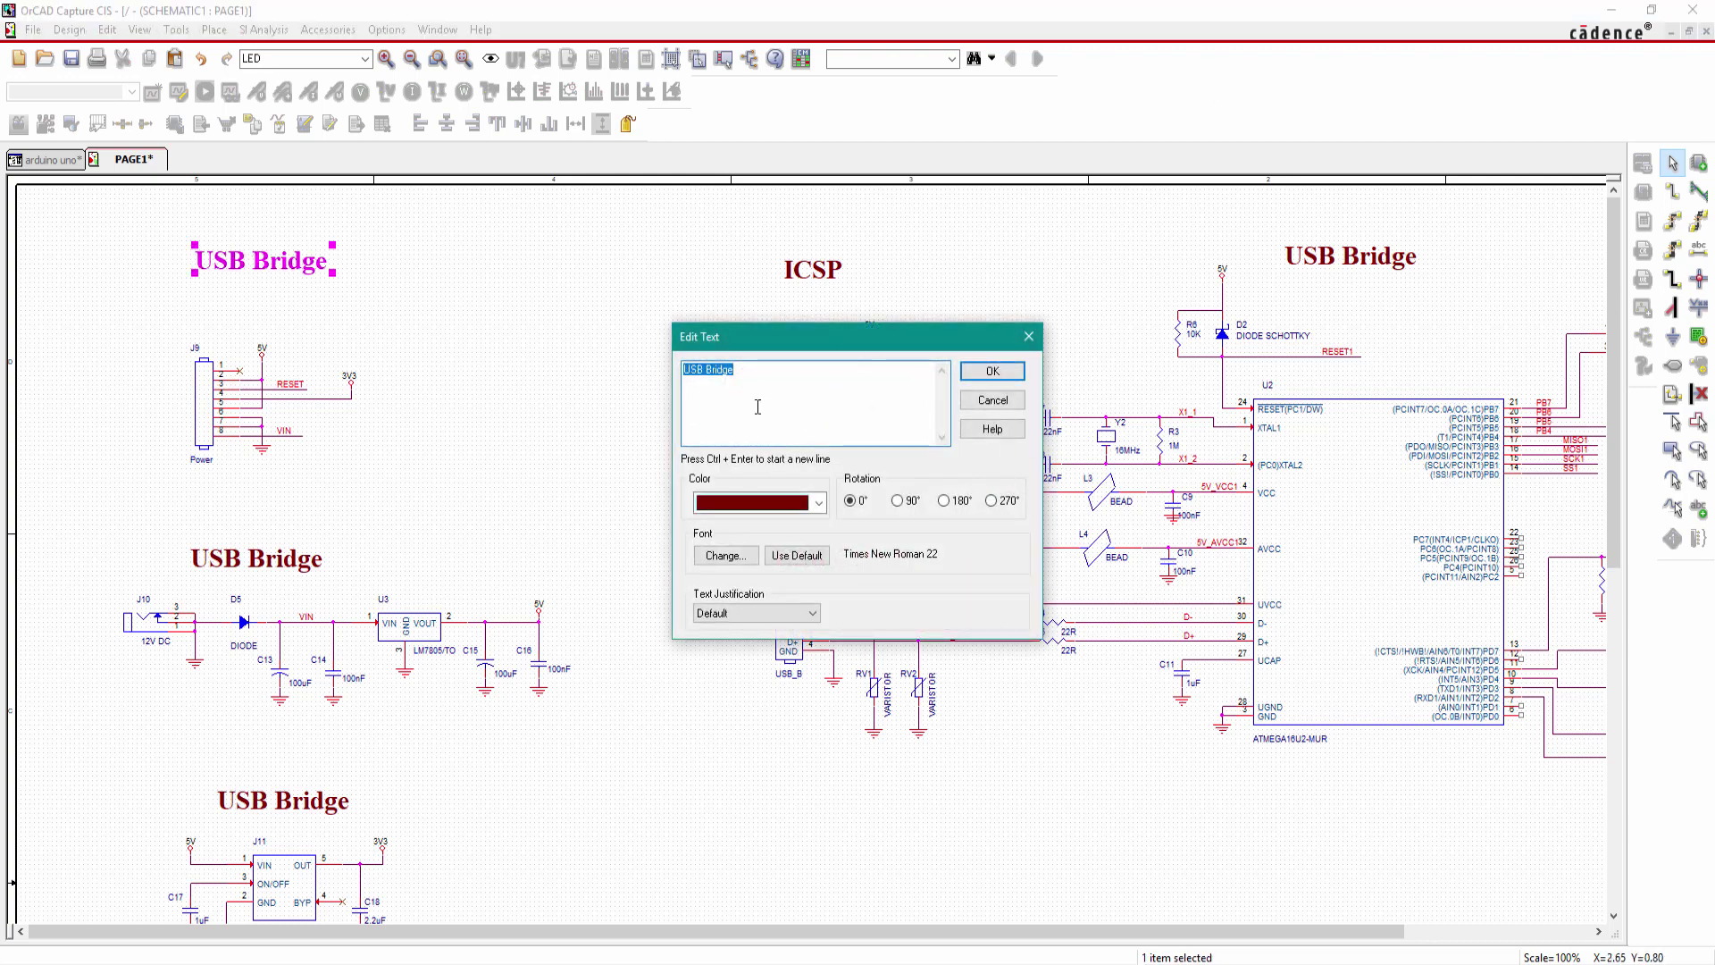
text(Power)
key(Return)
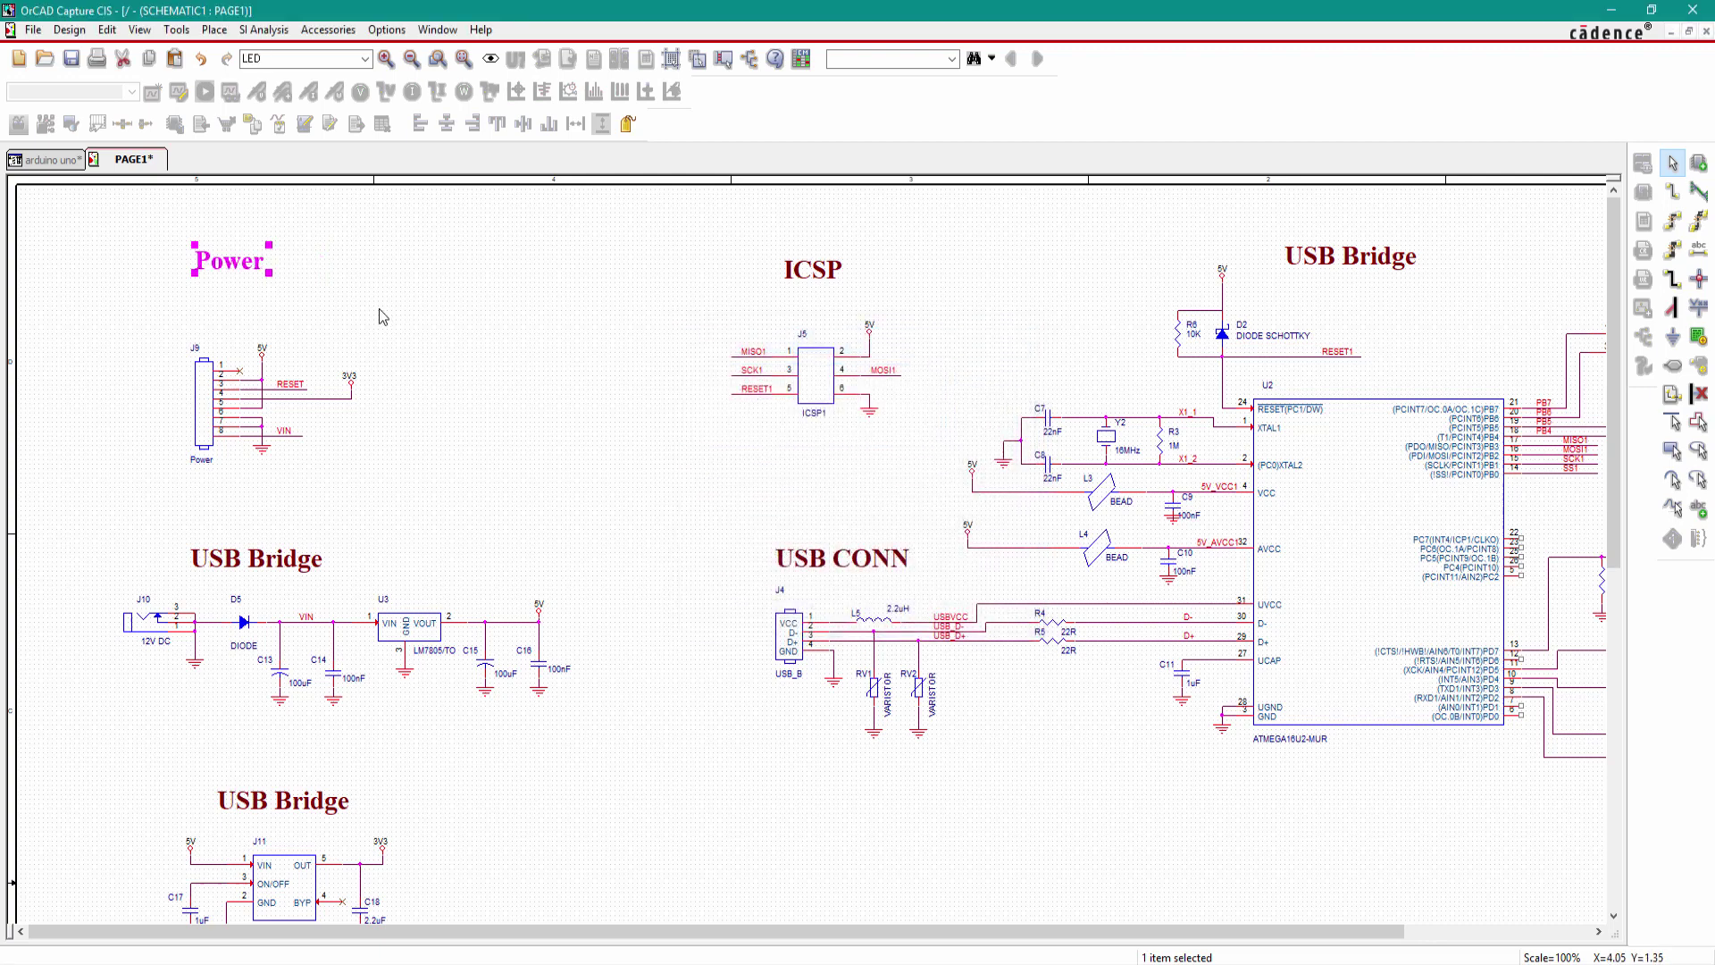
click(241, 312)
drag(223, 272, 236, 291)
click(577, 357)
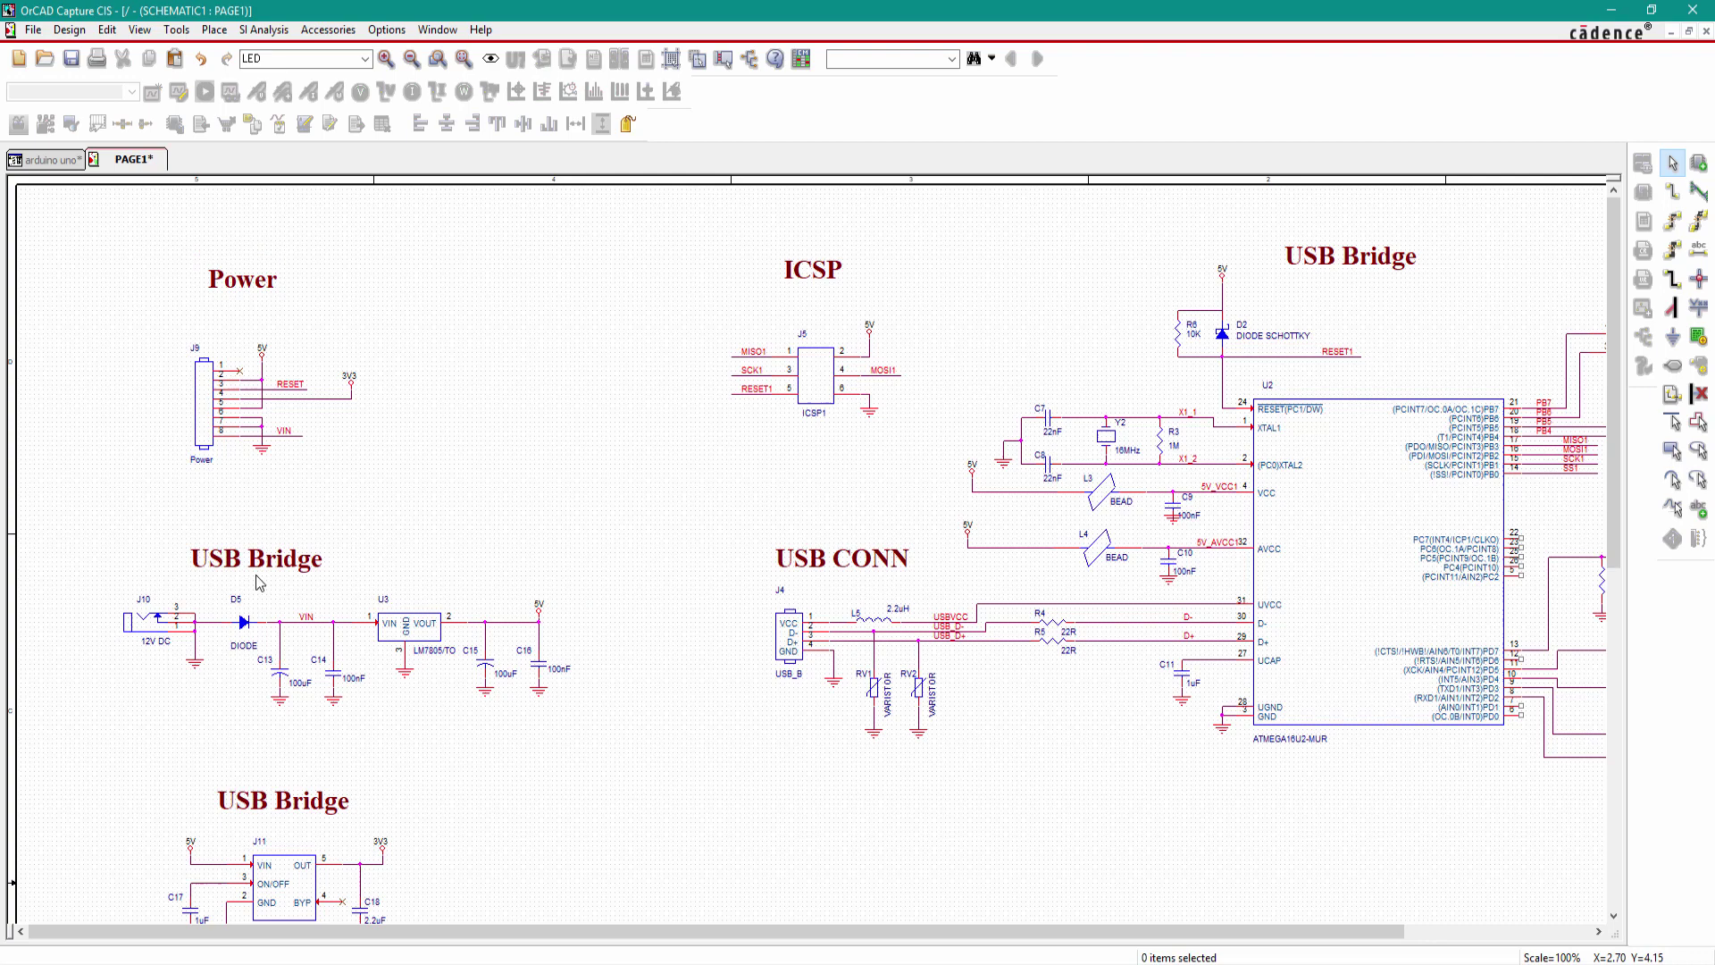
Step: Begin renaming the label above the LM7805 regulator to '5V Regulator'
click(260, 570)
double_click(260, 570)
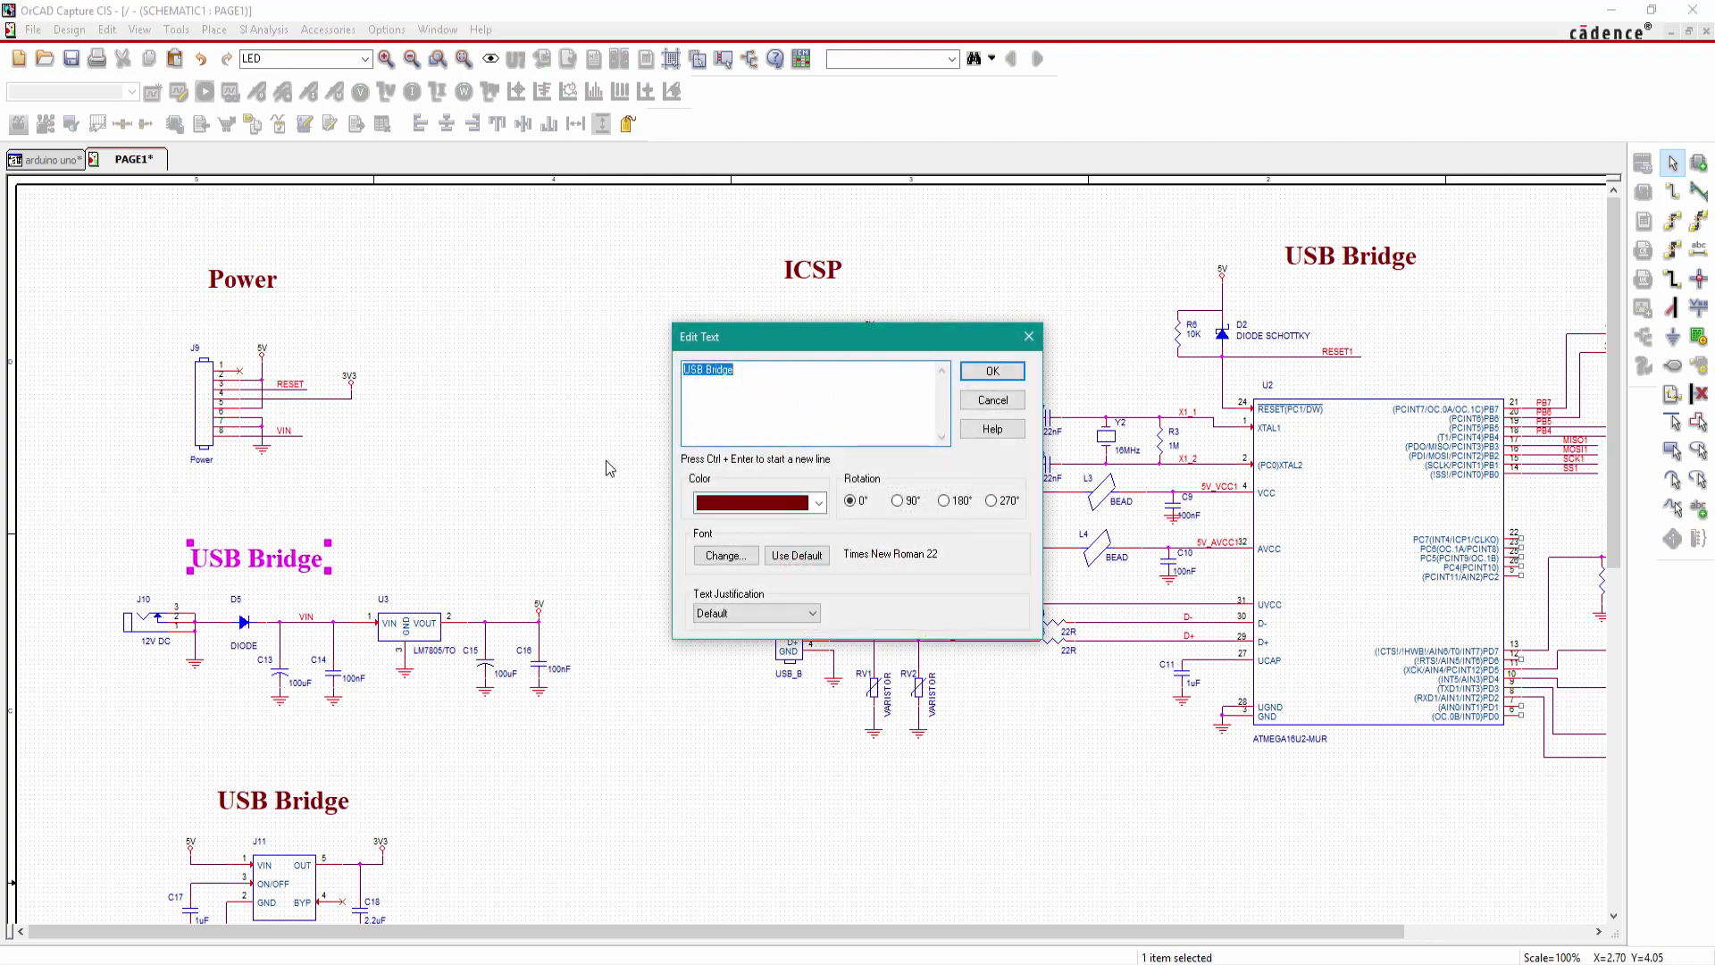
text(5V Regulator)
Step: Confirm '5V Regulator' and rename the next label to '3V3 Regulator'
key(Return)
scroll(582, 428, down, 3)
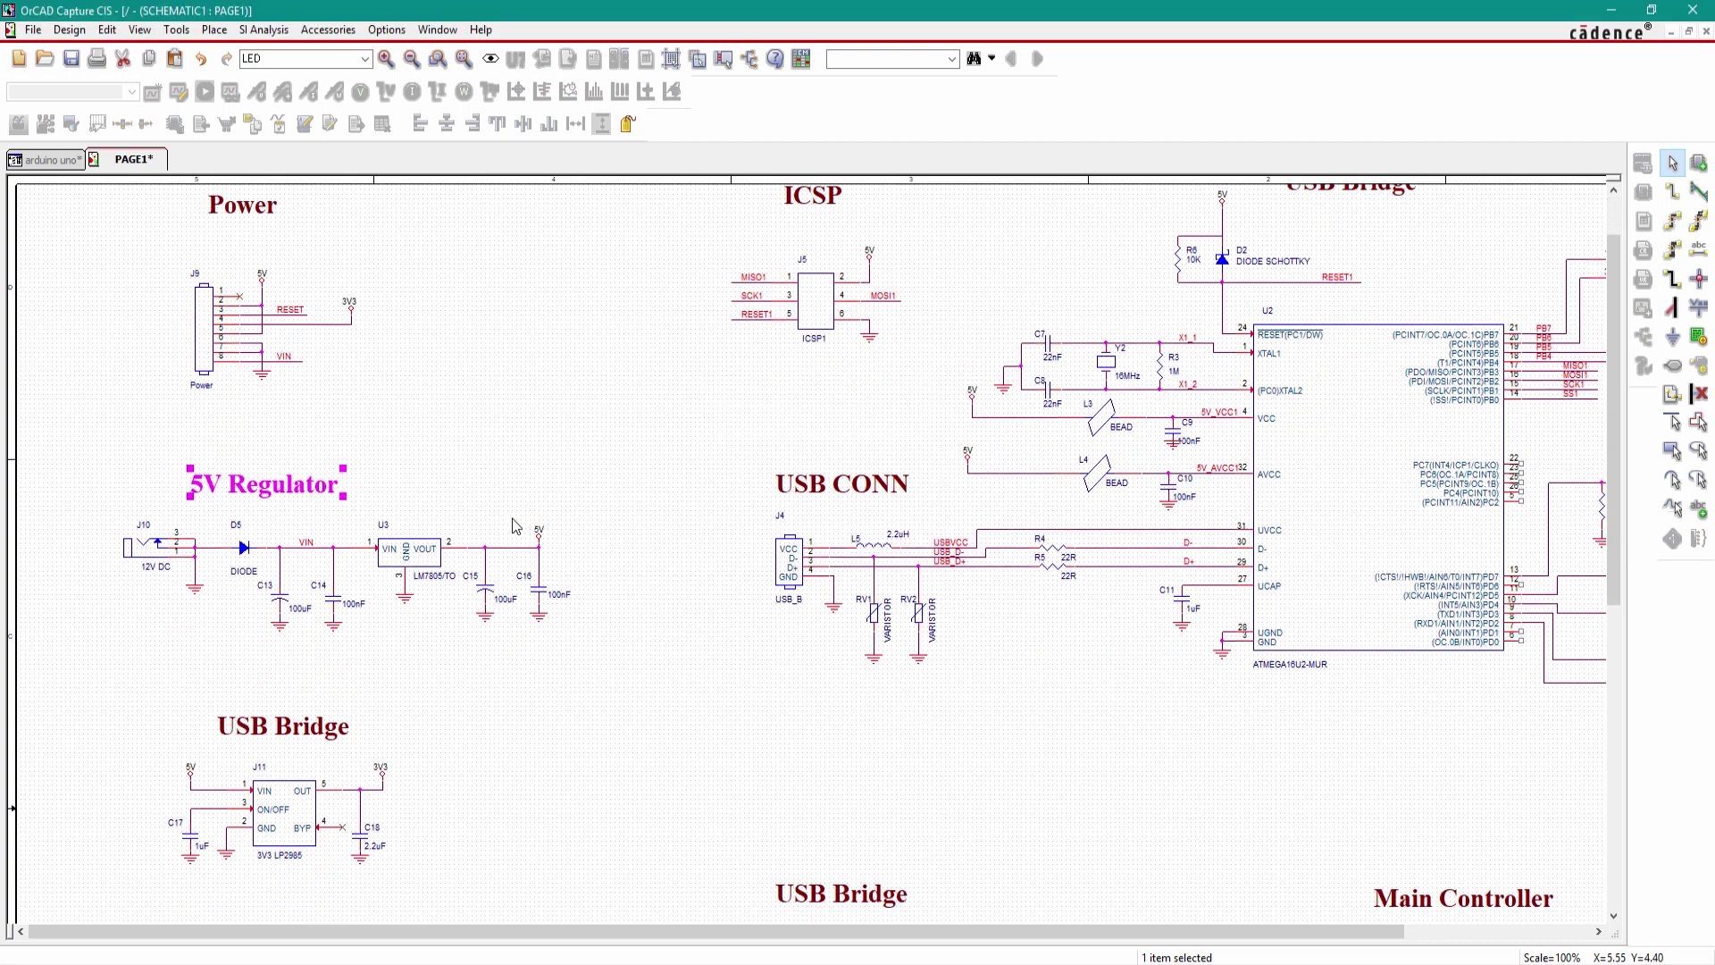
double_click(297, 540)
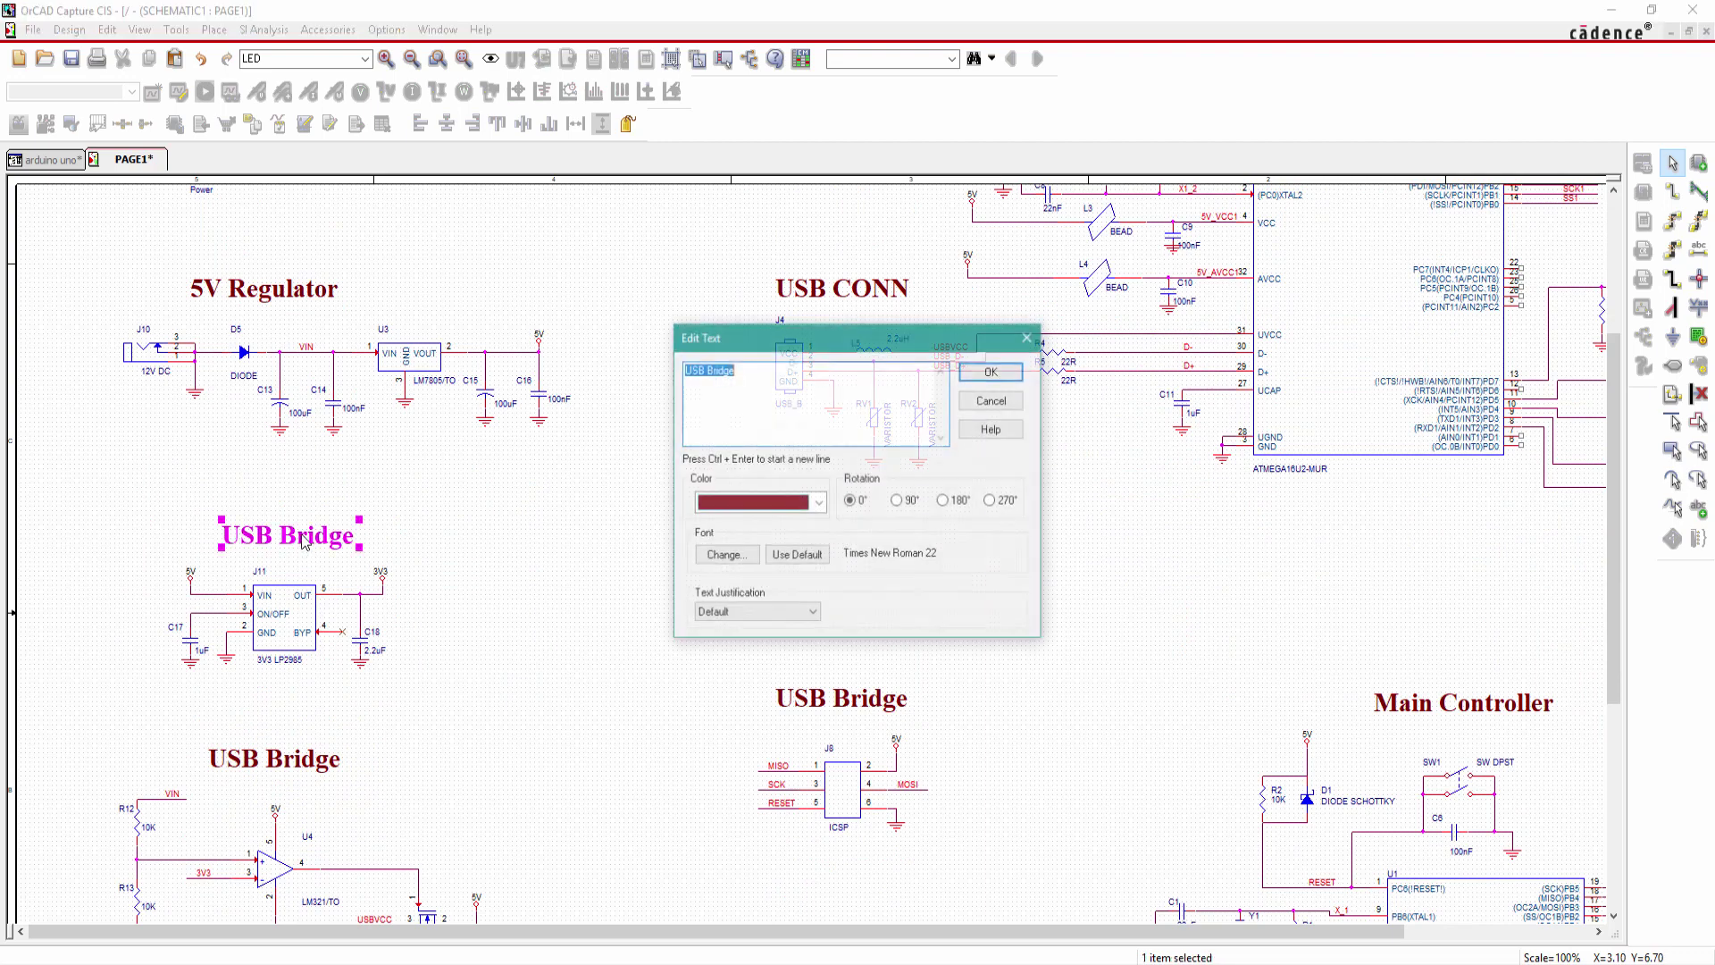
text(3)
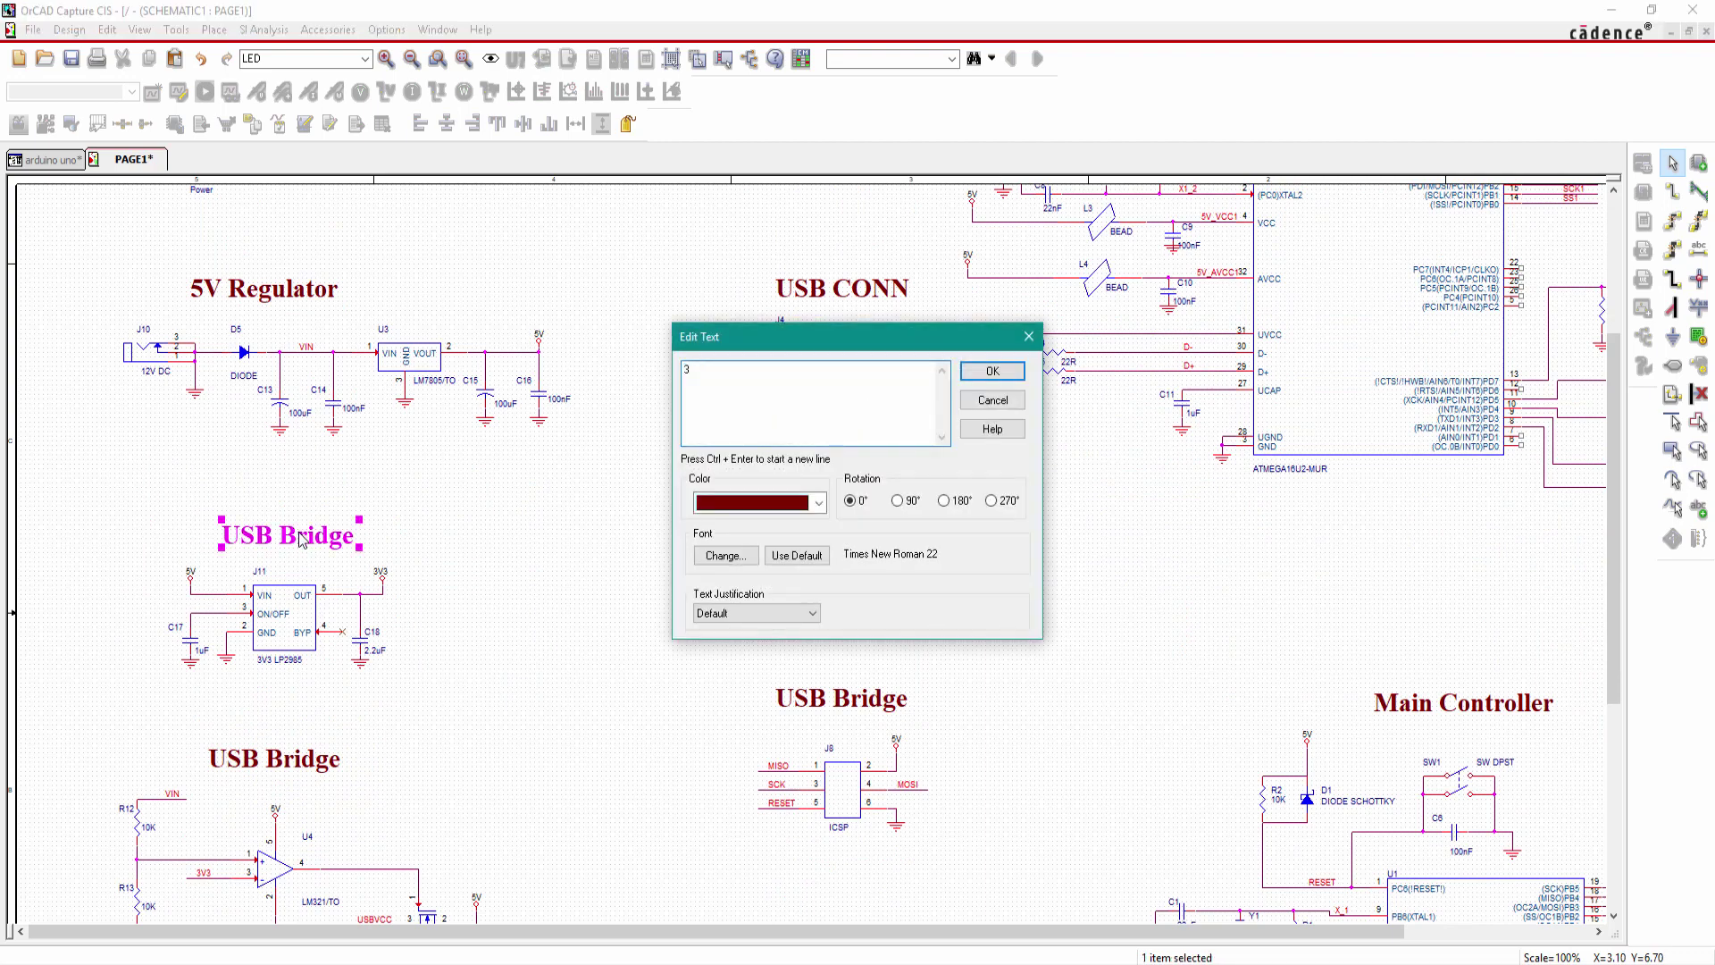
text(V3 Regulator)
key(Return)
Step: Rename the next USB Bridge label to 'Power Selector'
scroll(572, 640, down, 2)
scroll(573, 641, down, 2)
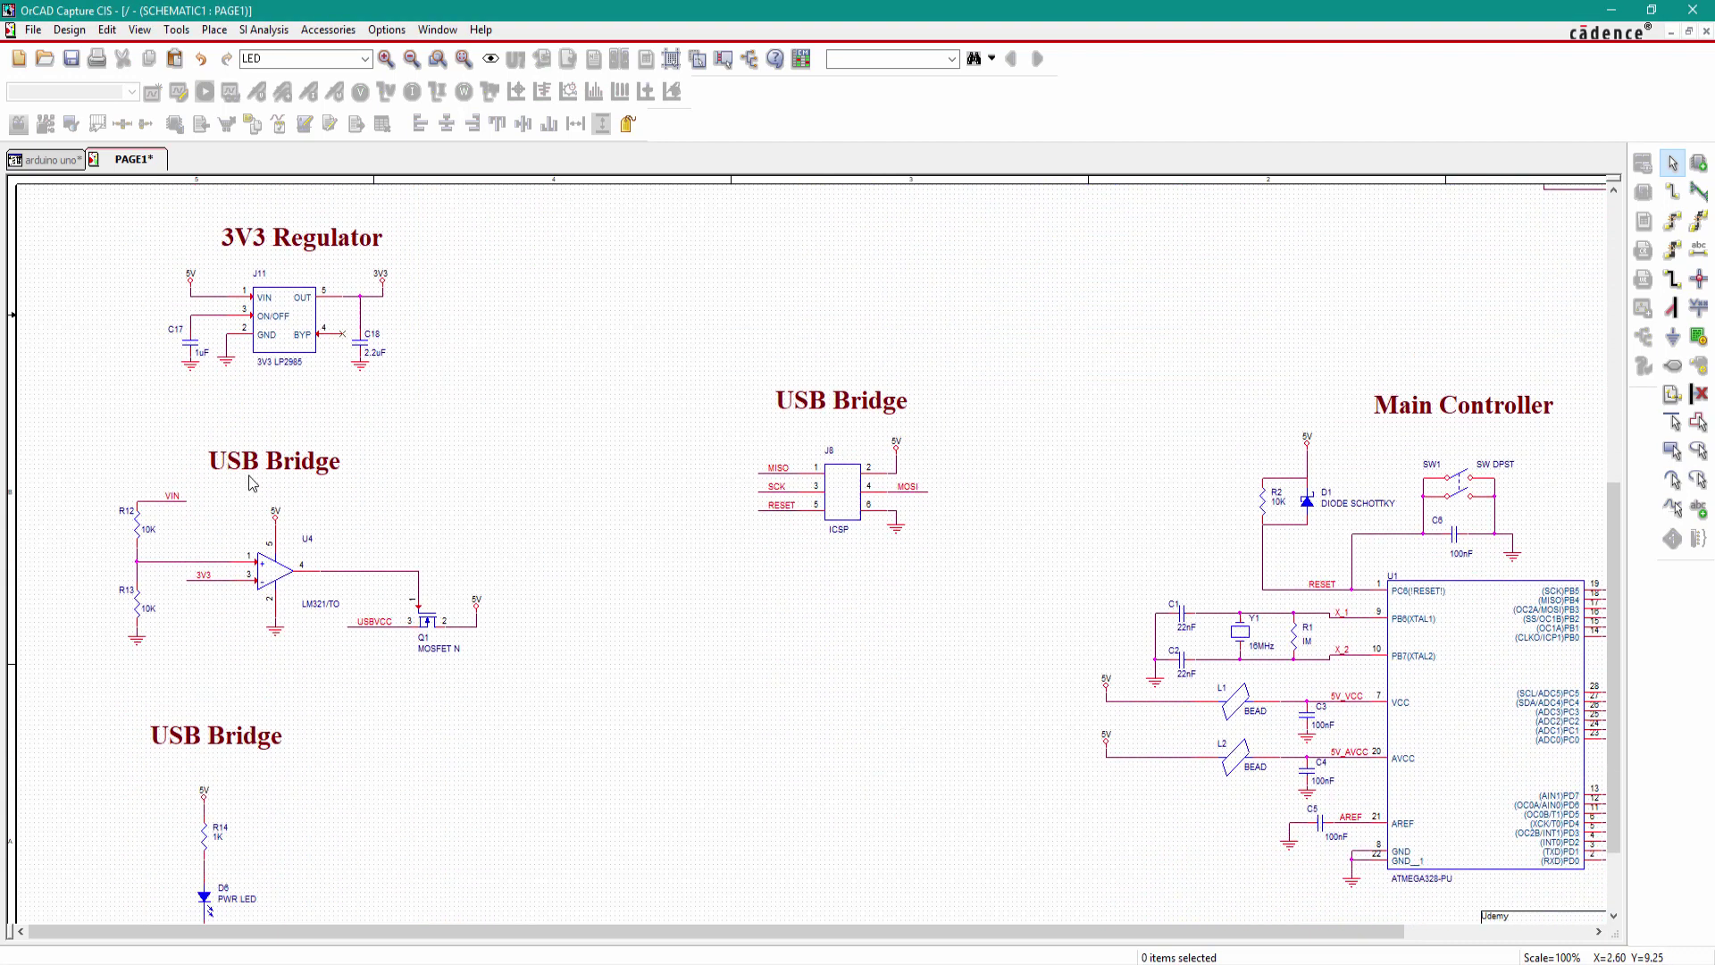
double_click(270, 464)
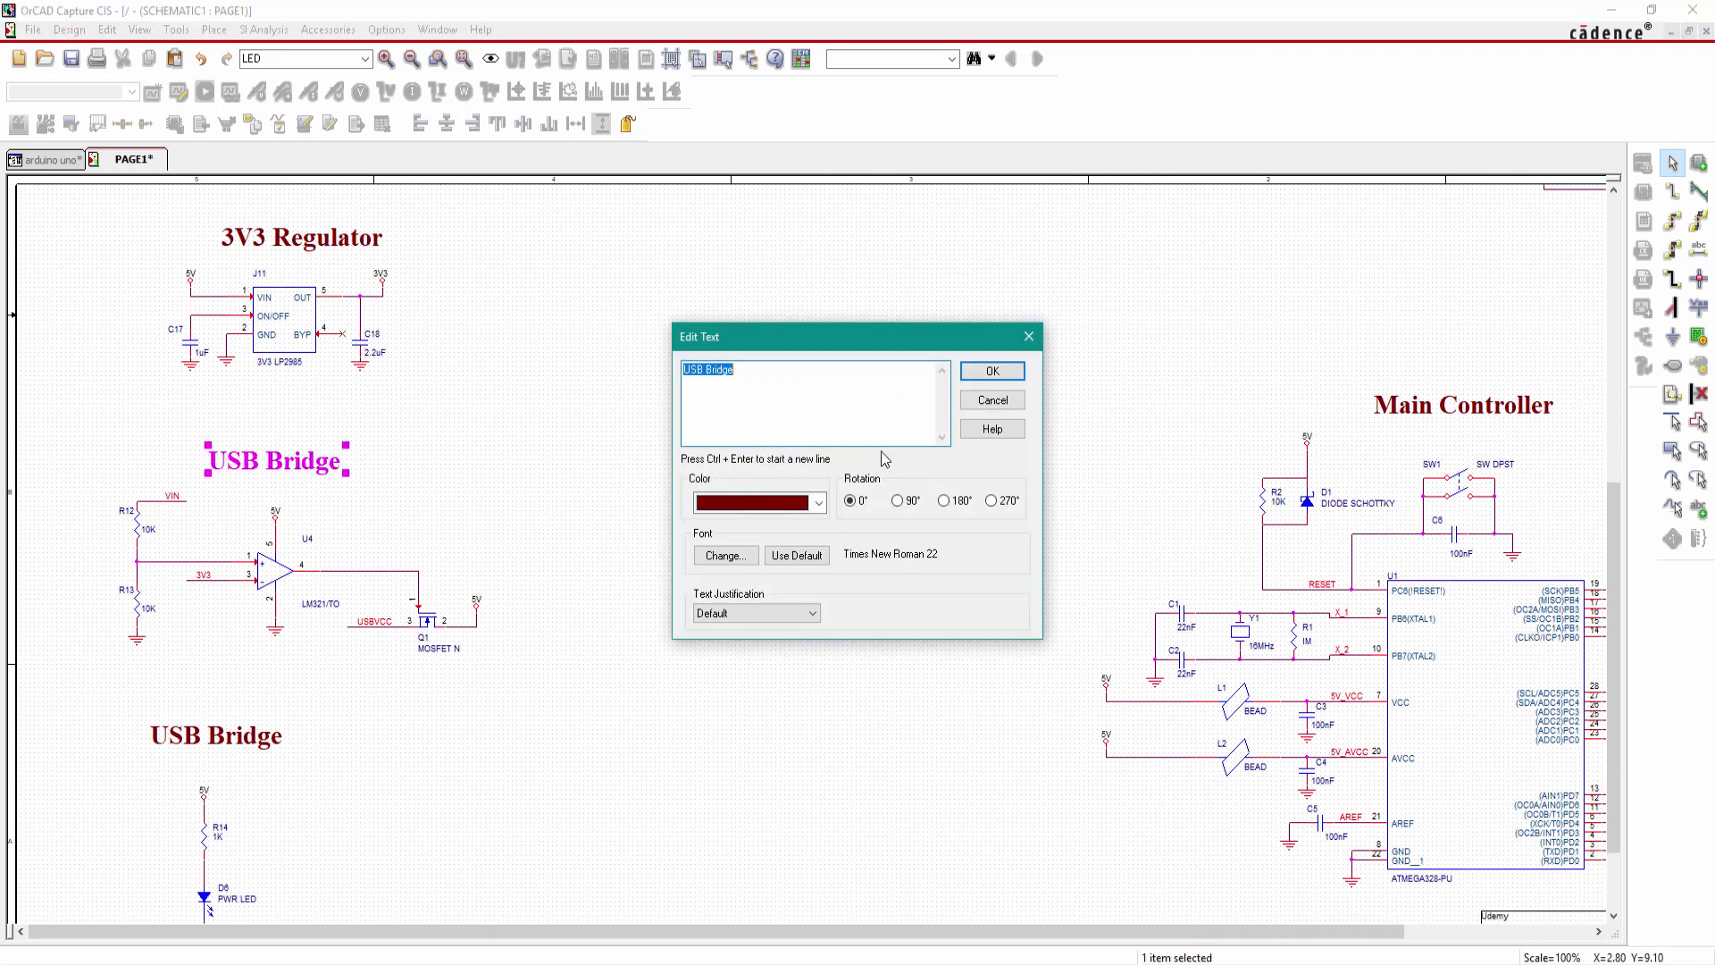
text(Power Selector)
click(993, 371)
Step: Rename the lower USB Bridge label to 'Power LED'
scroll(570, 662, down, 2)
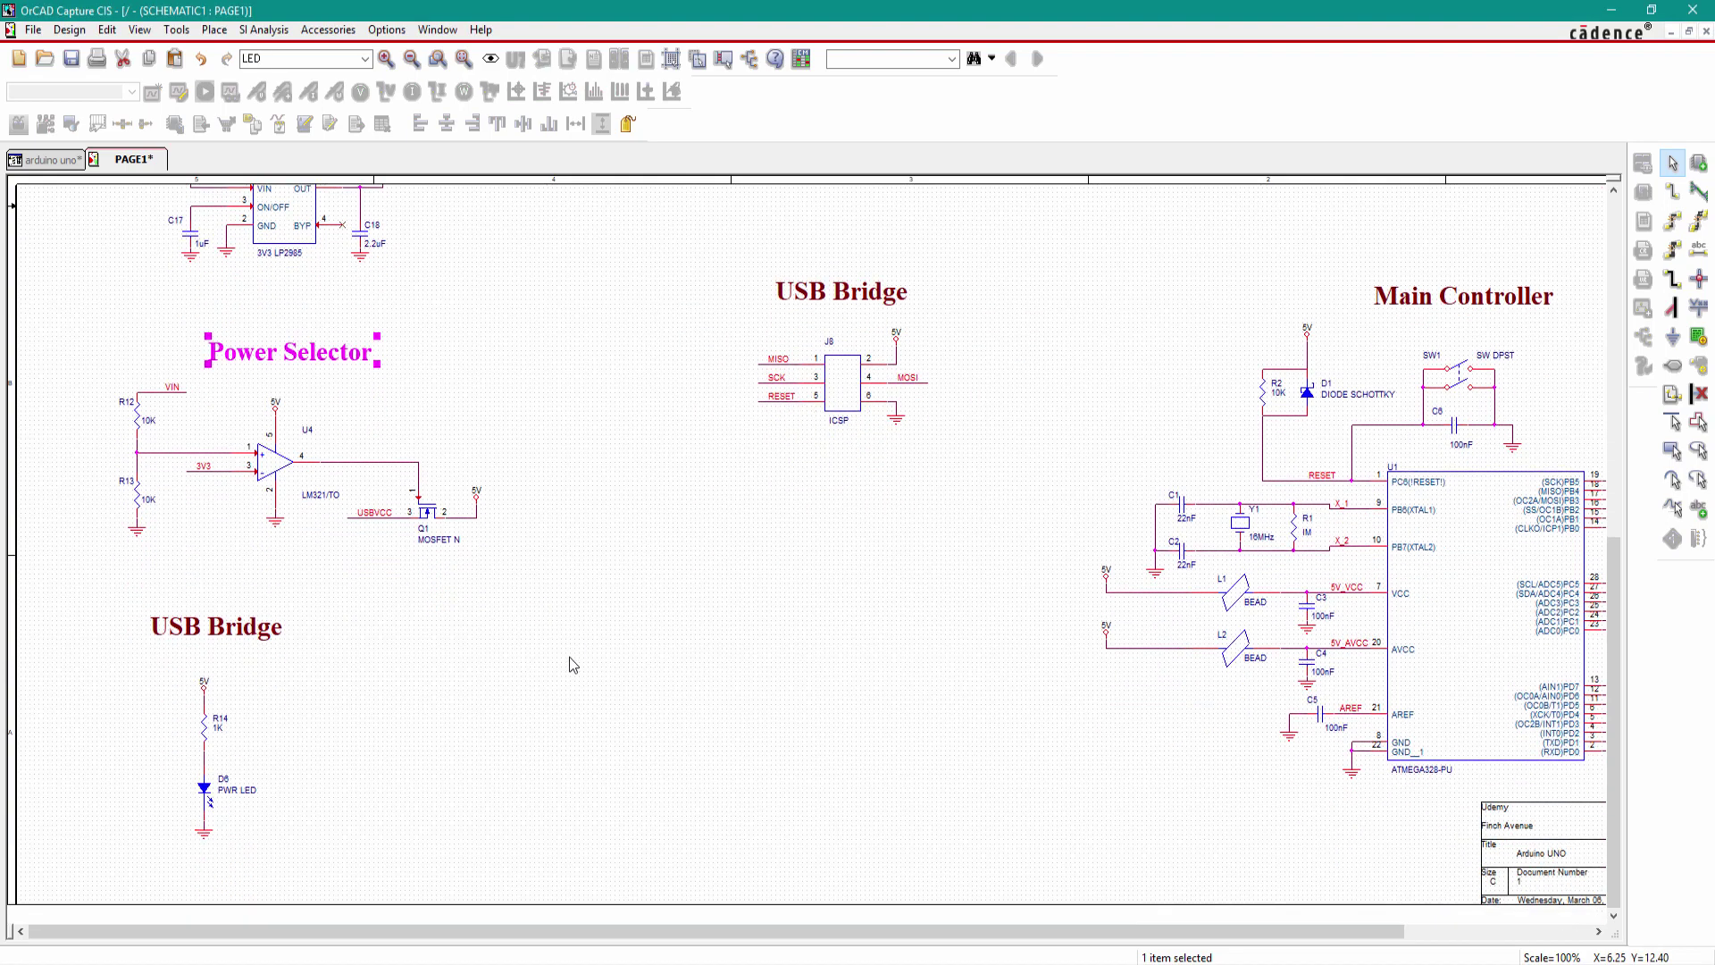
double_click(219, 631)
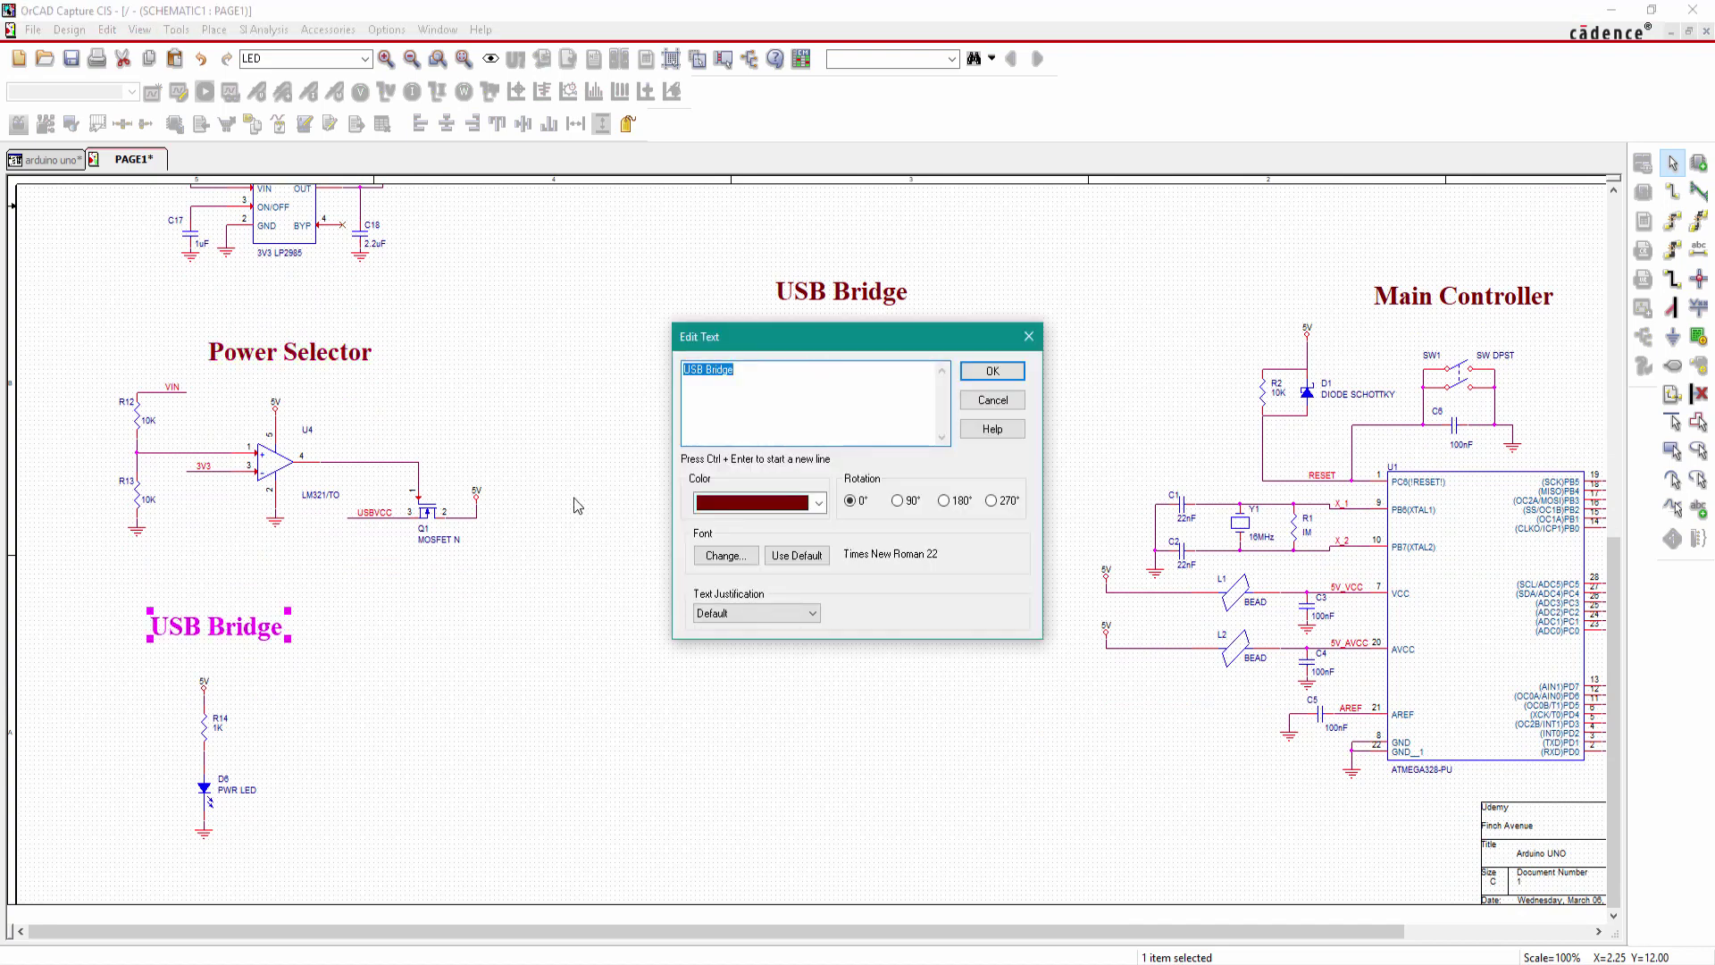
text(Power LED)
key(Return)
Step: Rename the label above the ICSP header to 'ICSP' and move it over J8
double_click(839, 294)
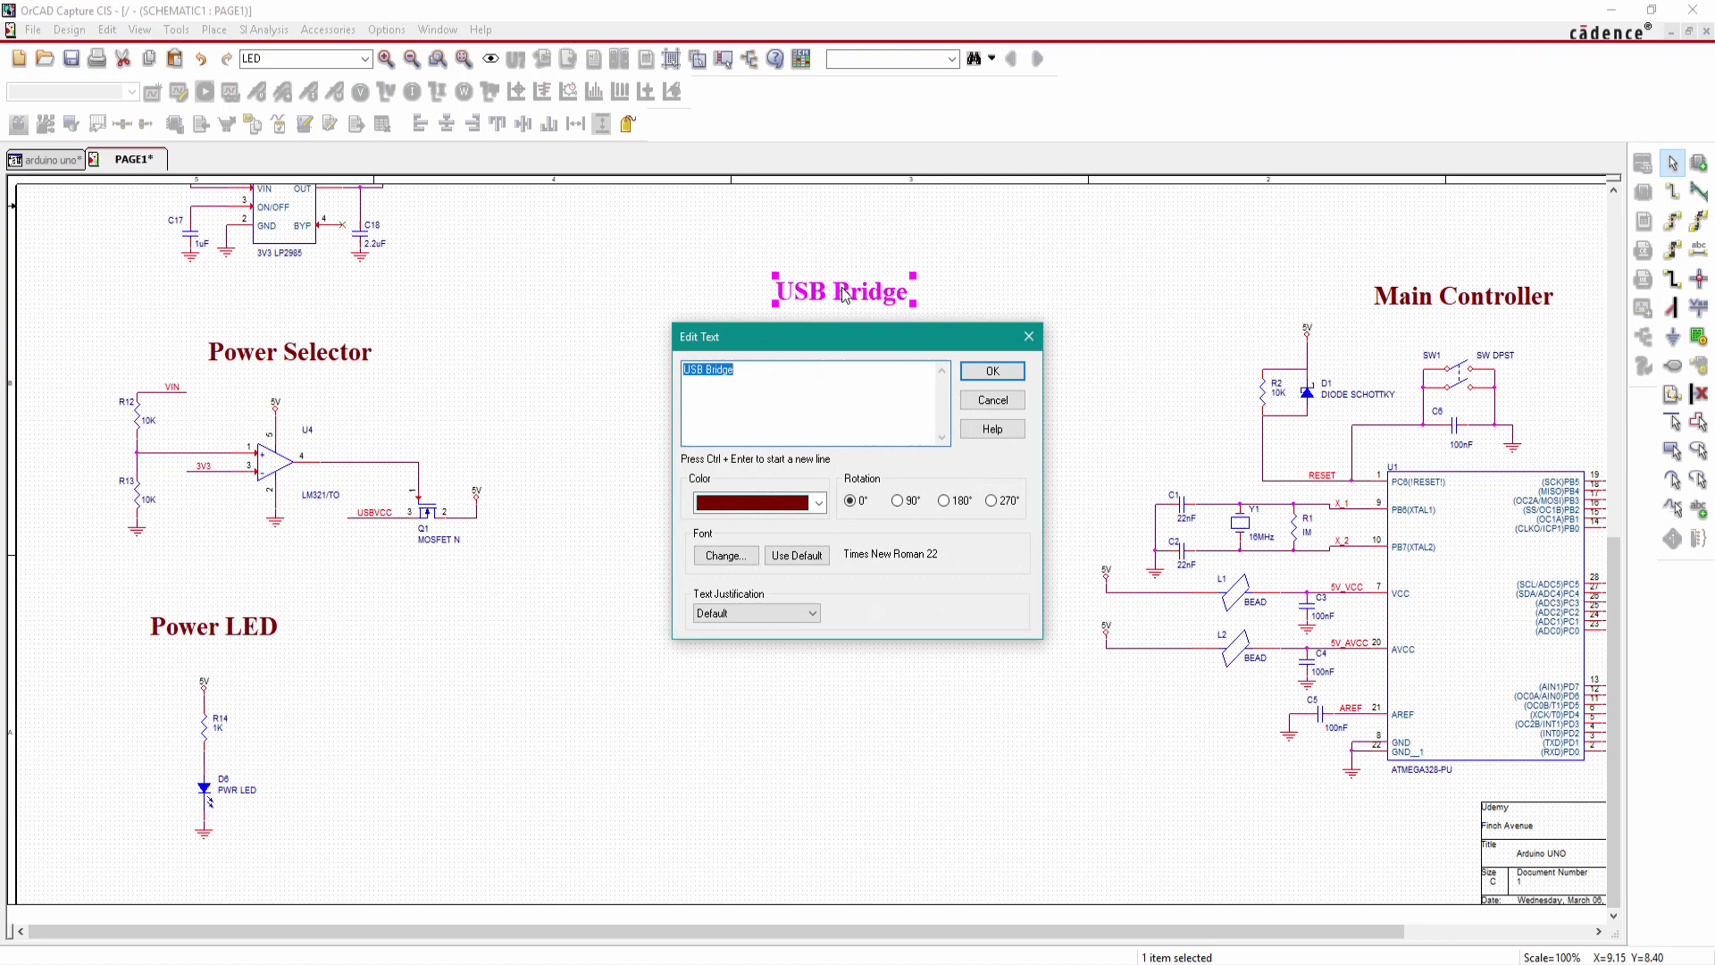
key(BackSpace)
text(ICSP)
key(Return)
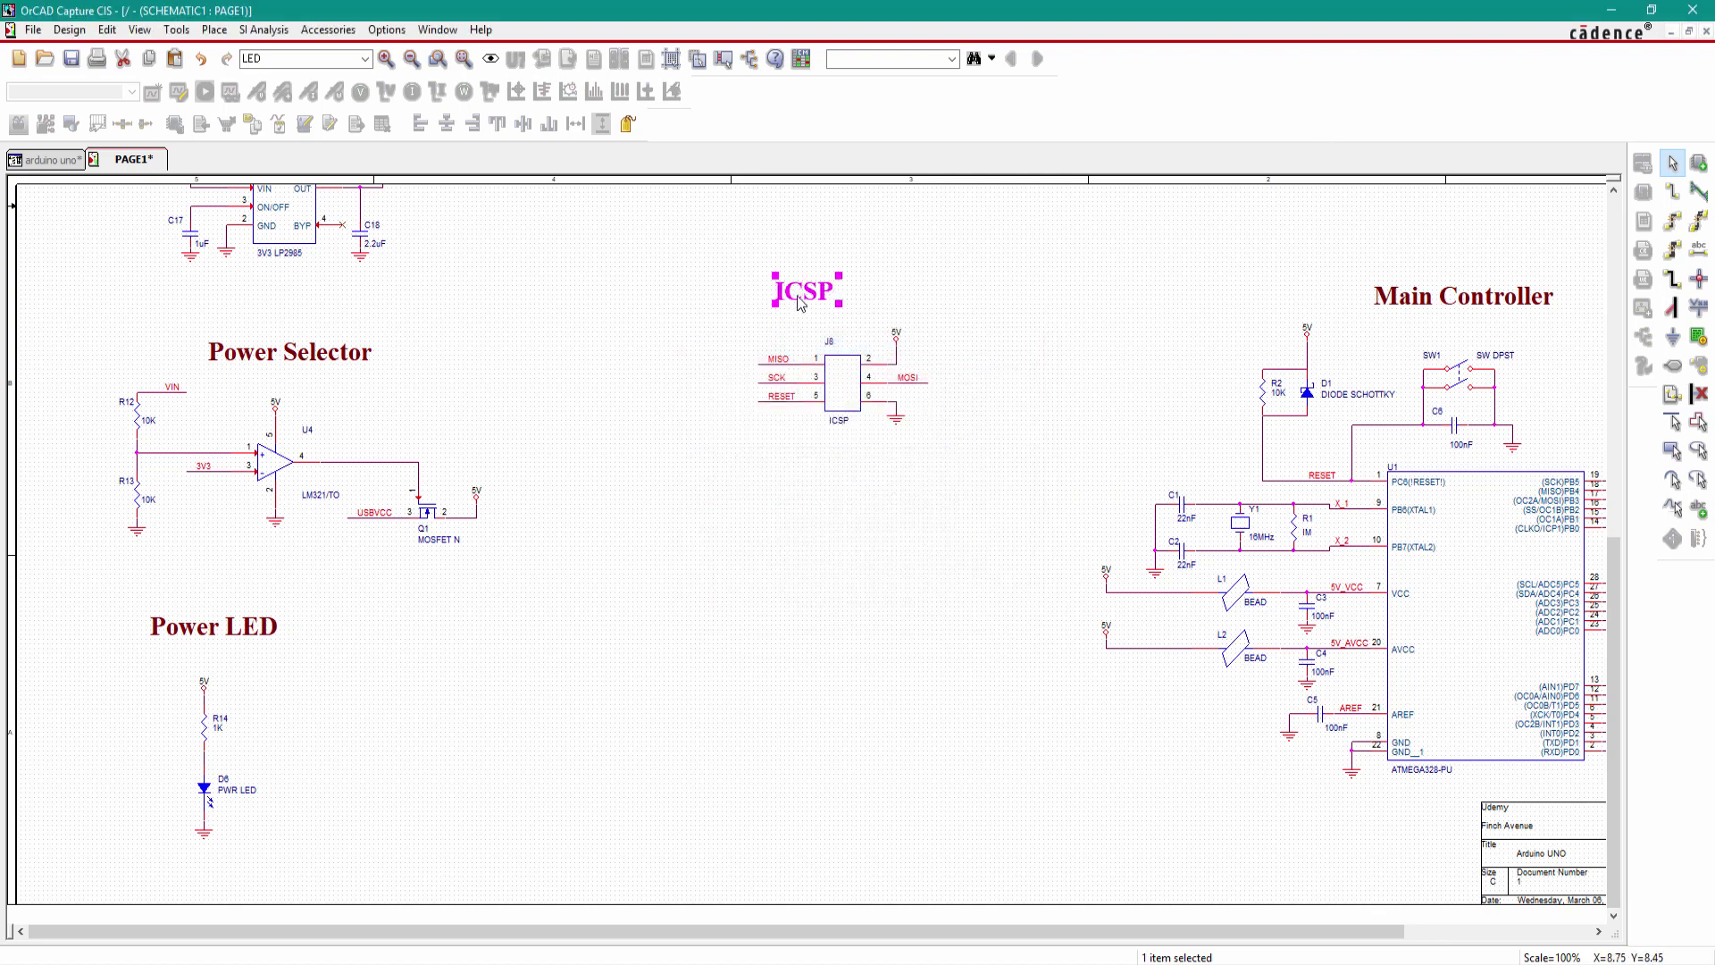
drag(797, 304, 834, 318)
ctrl+scroll(871, 431, down, 4)
Step: Shift the 3V3 Regulator and Power Selector labels left over their circuits
click(667, 774)
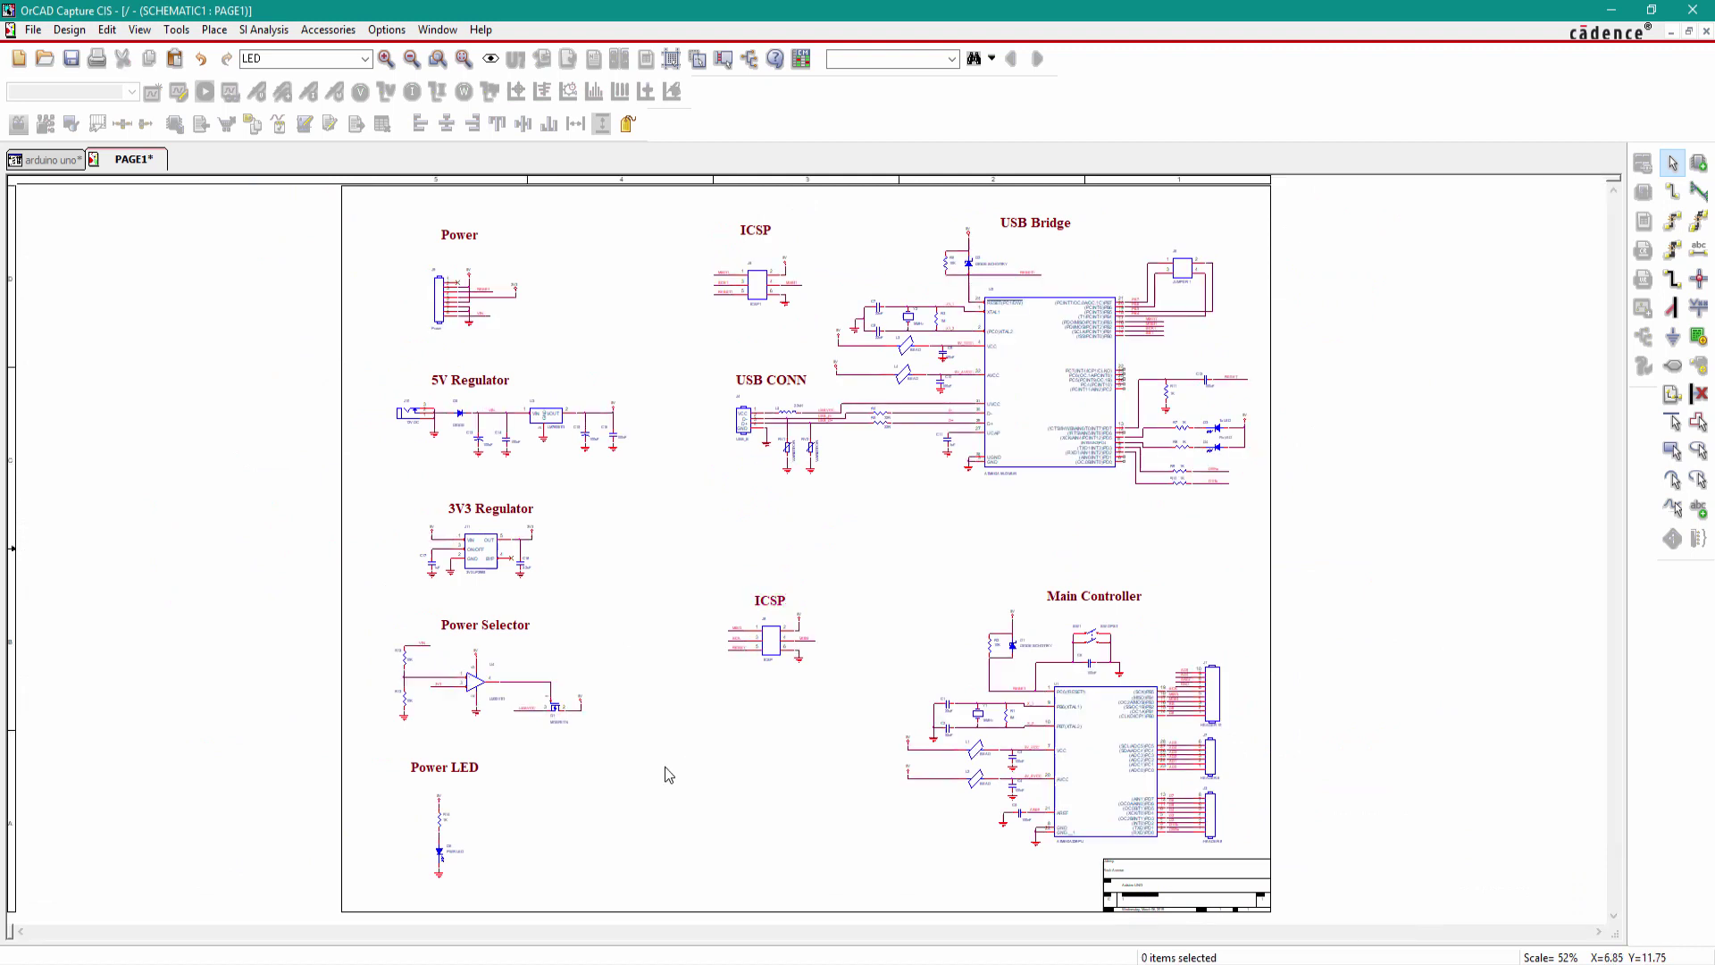
drag(485, 517, 466, 512)
click(594, 526)
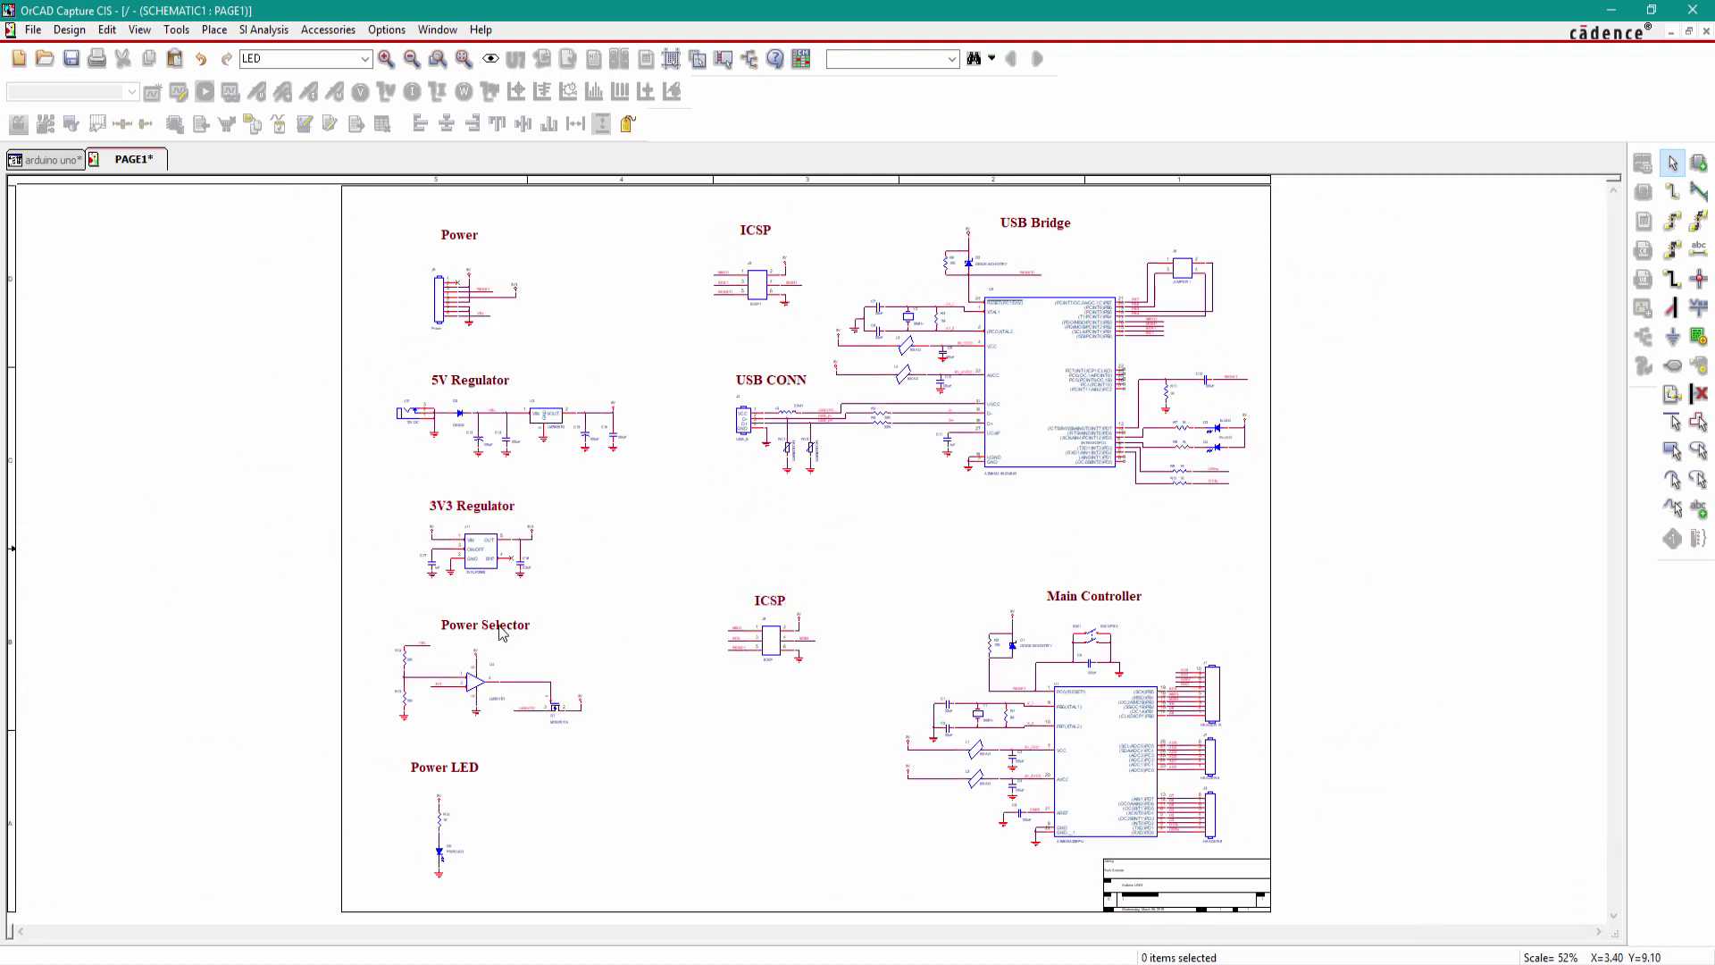
drag(500, 631, 489, 632)
click(478, 820)
Step: Move the Power LED label and LED circuit right, and realign ICSP and USB Bridge
drag(443, 773, 463, 854)
click(789, 500)
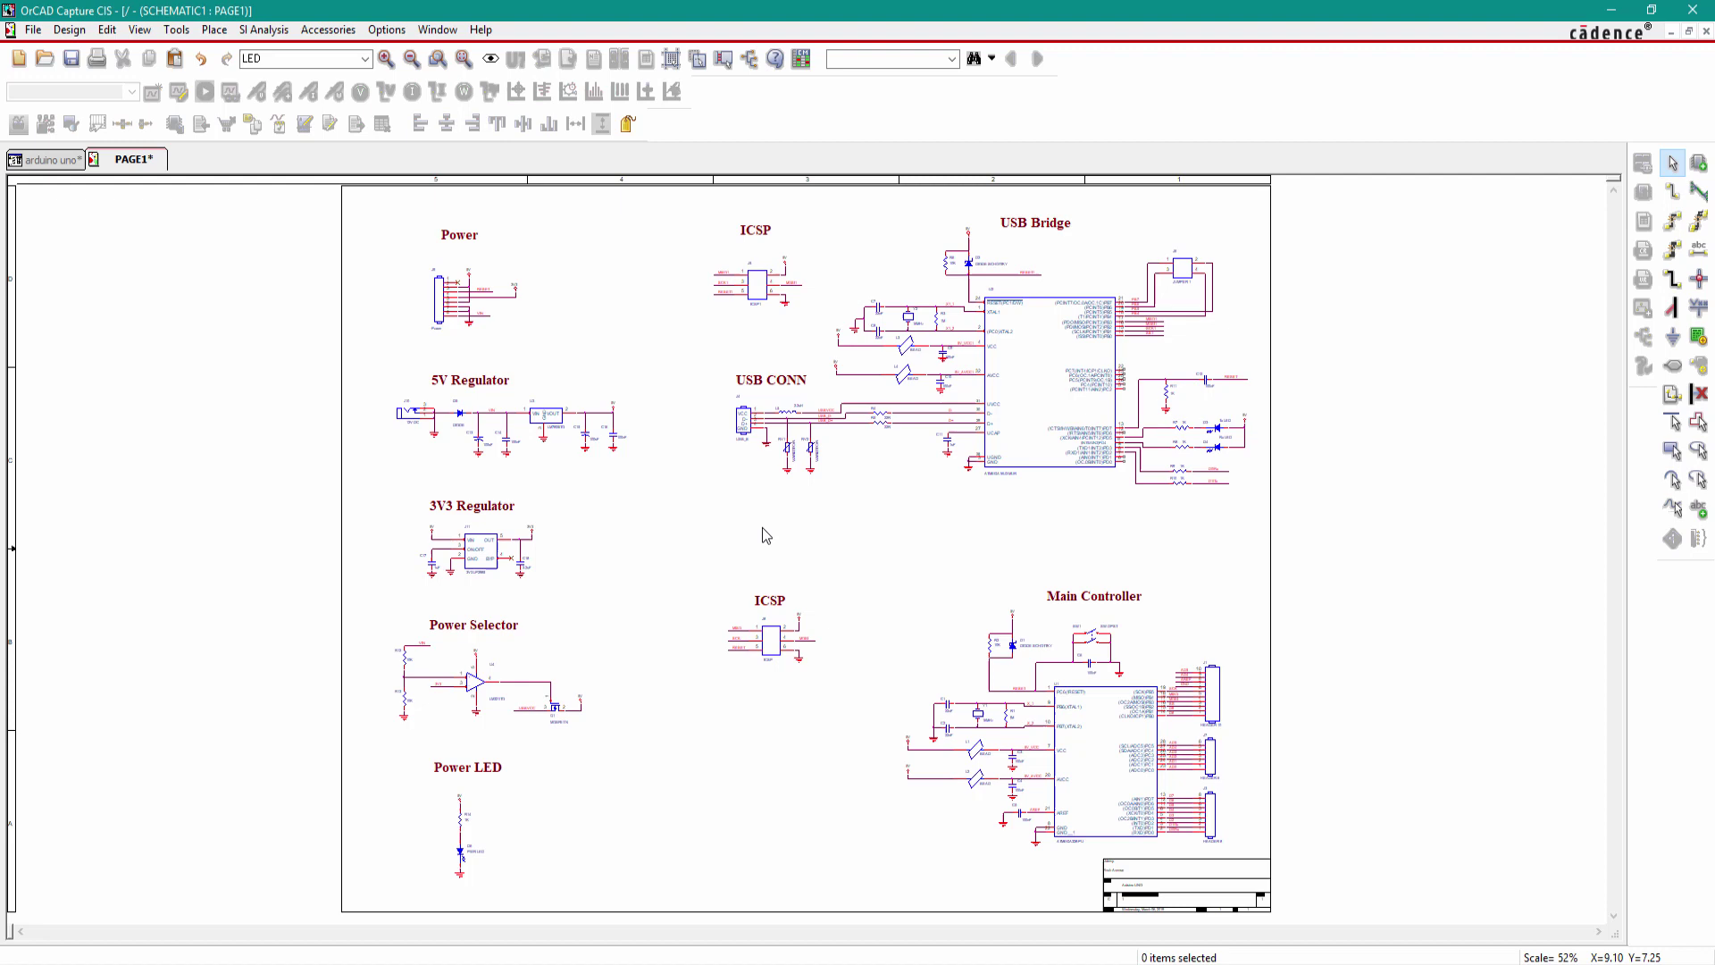
drag(773, 601, 767, 603)
click(1124, 569)
drag(1055, 223, 1122, 230)
click(896, 514)
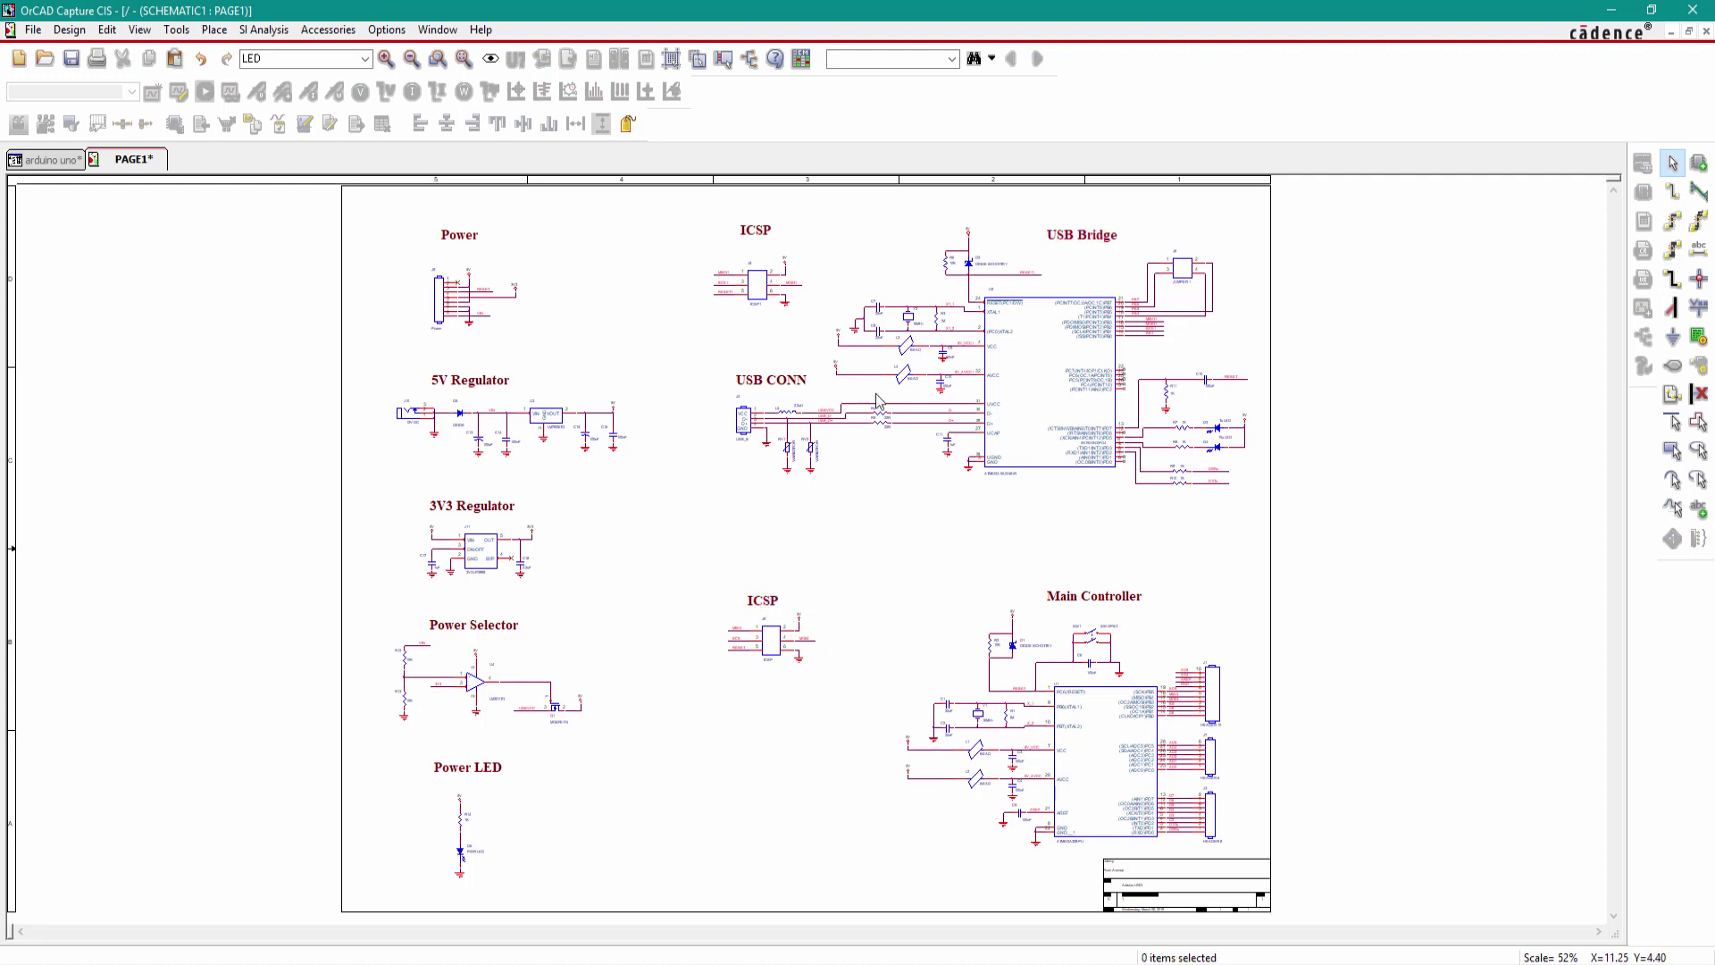
Step: Draw an ellipse around the D- and D+ lines left of R4 and R5
ctrl+scroll(879, 402, up, 5)
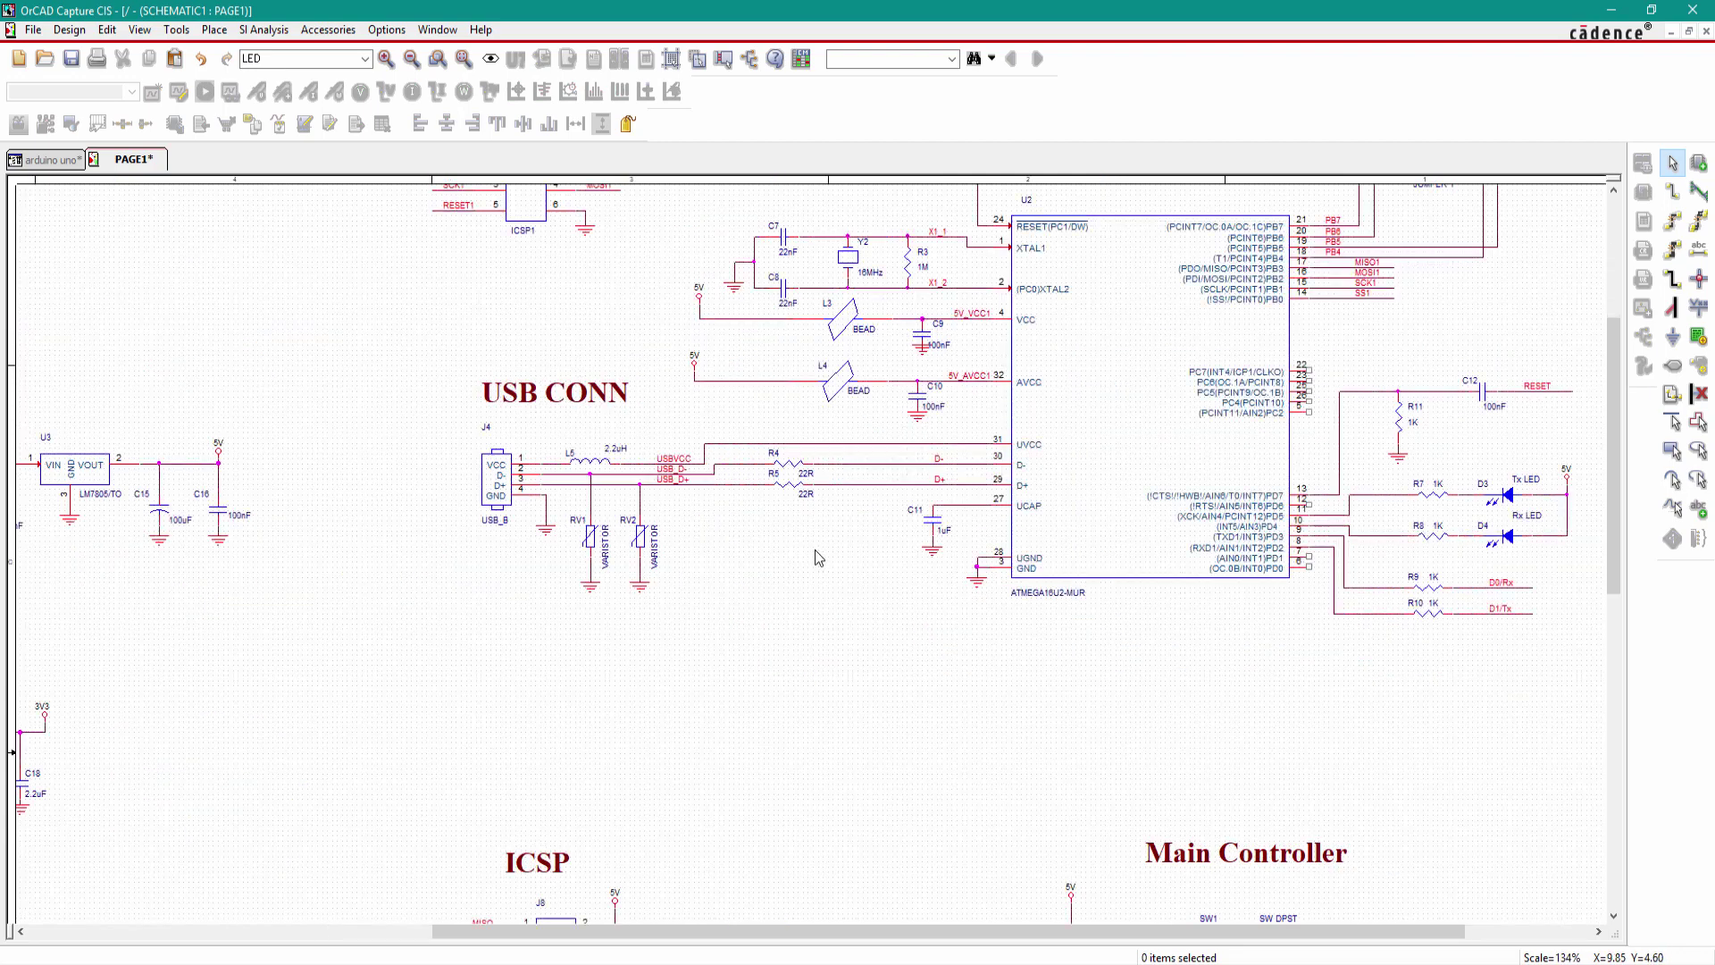
ctrl+scroll(817, 557, up, 2)
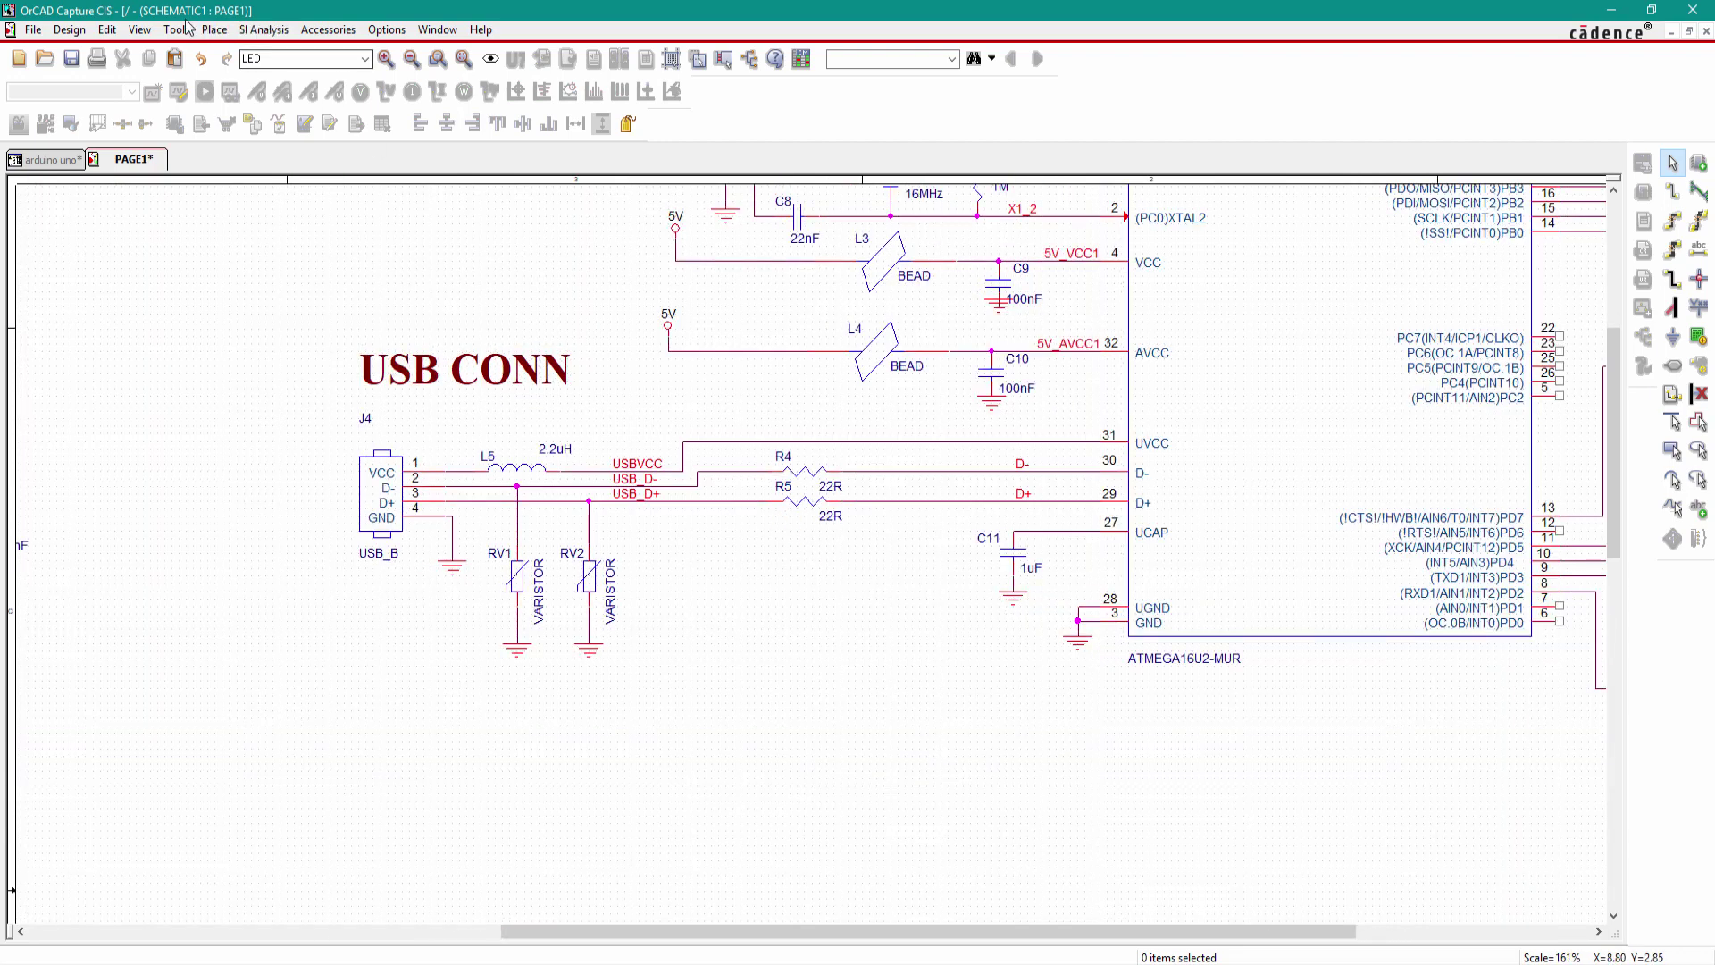
click(215, 29)
click(252, 527)
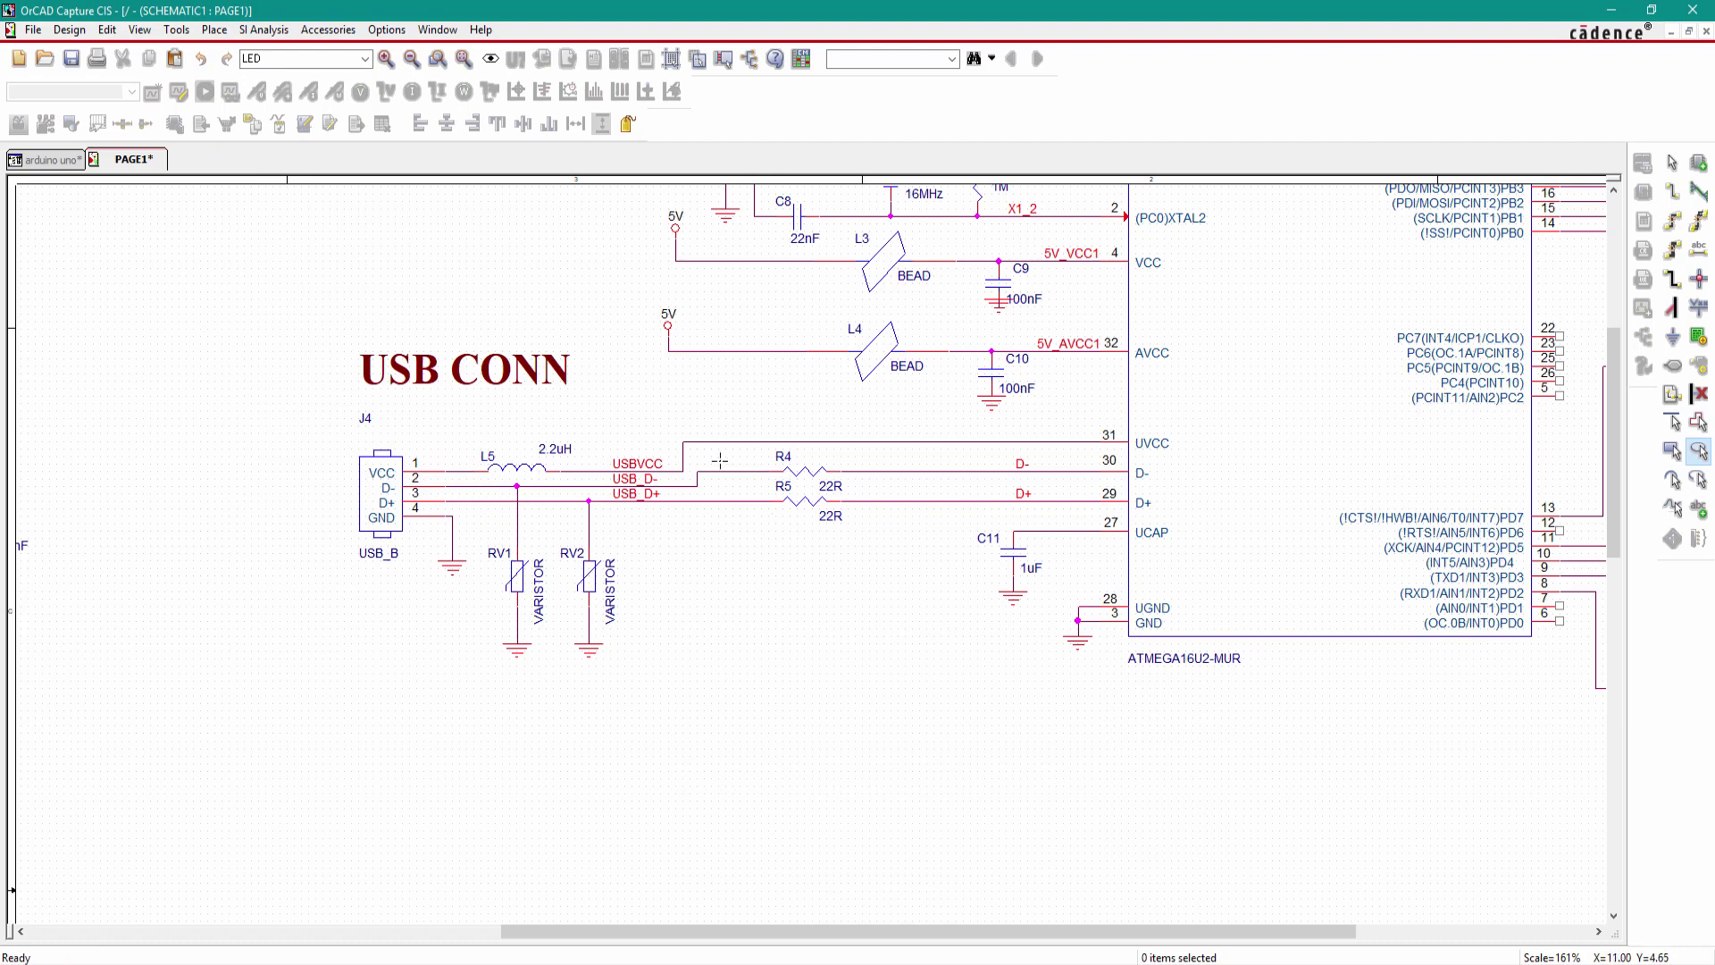
drag(720, 460, 764, 513)
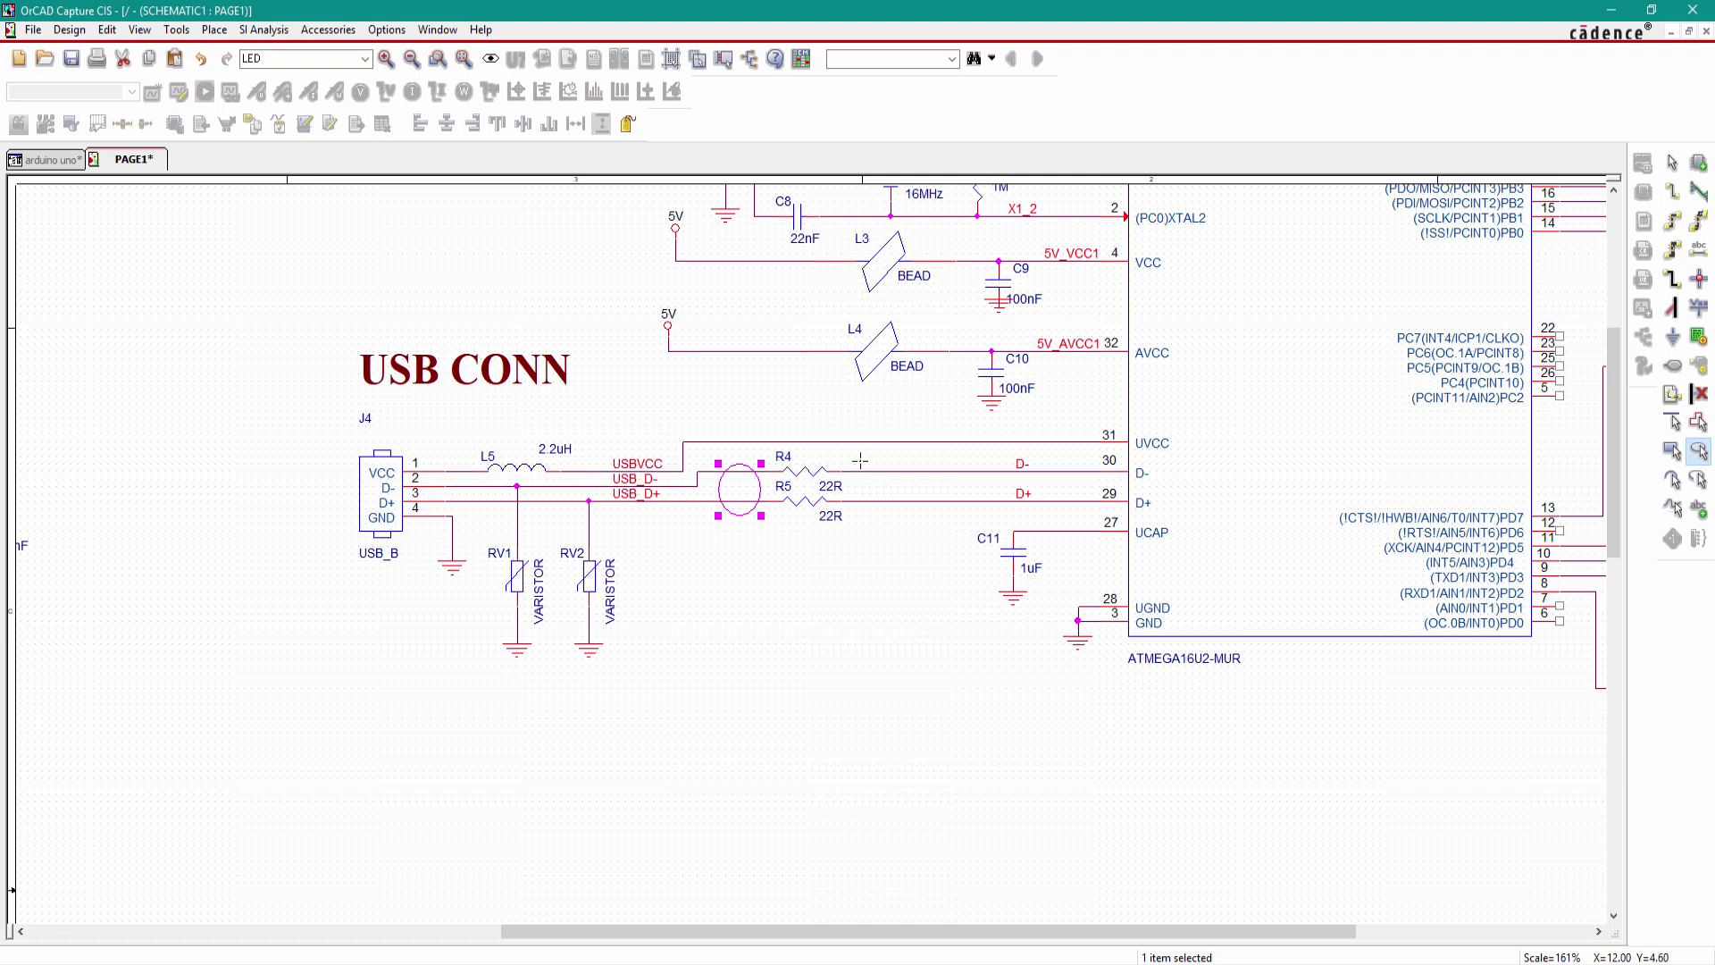
Step: Add a copied ellipse beside R4 and R5, then end ellipse mode
drag(864, 467, 902, 516)
key(Escape)
key(ctrl+c)
key(ctrl+v)
right_click(855, 587)
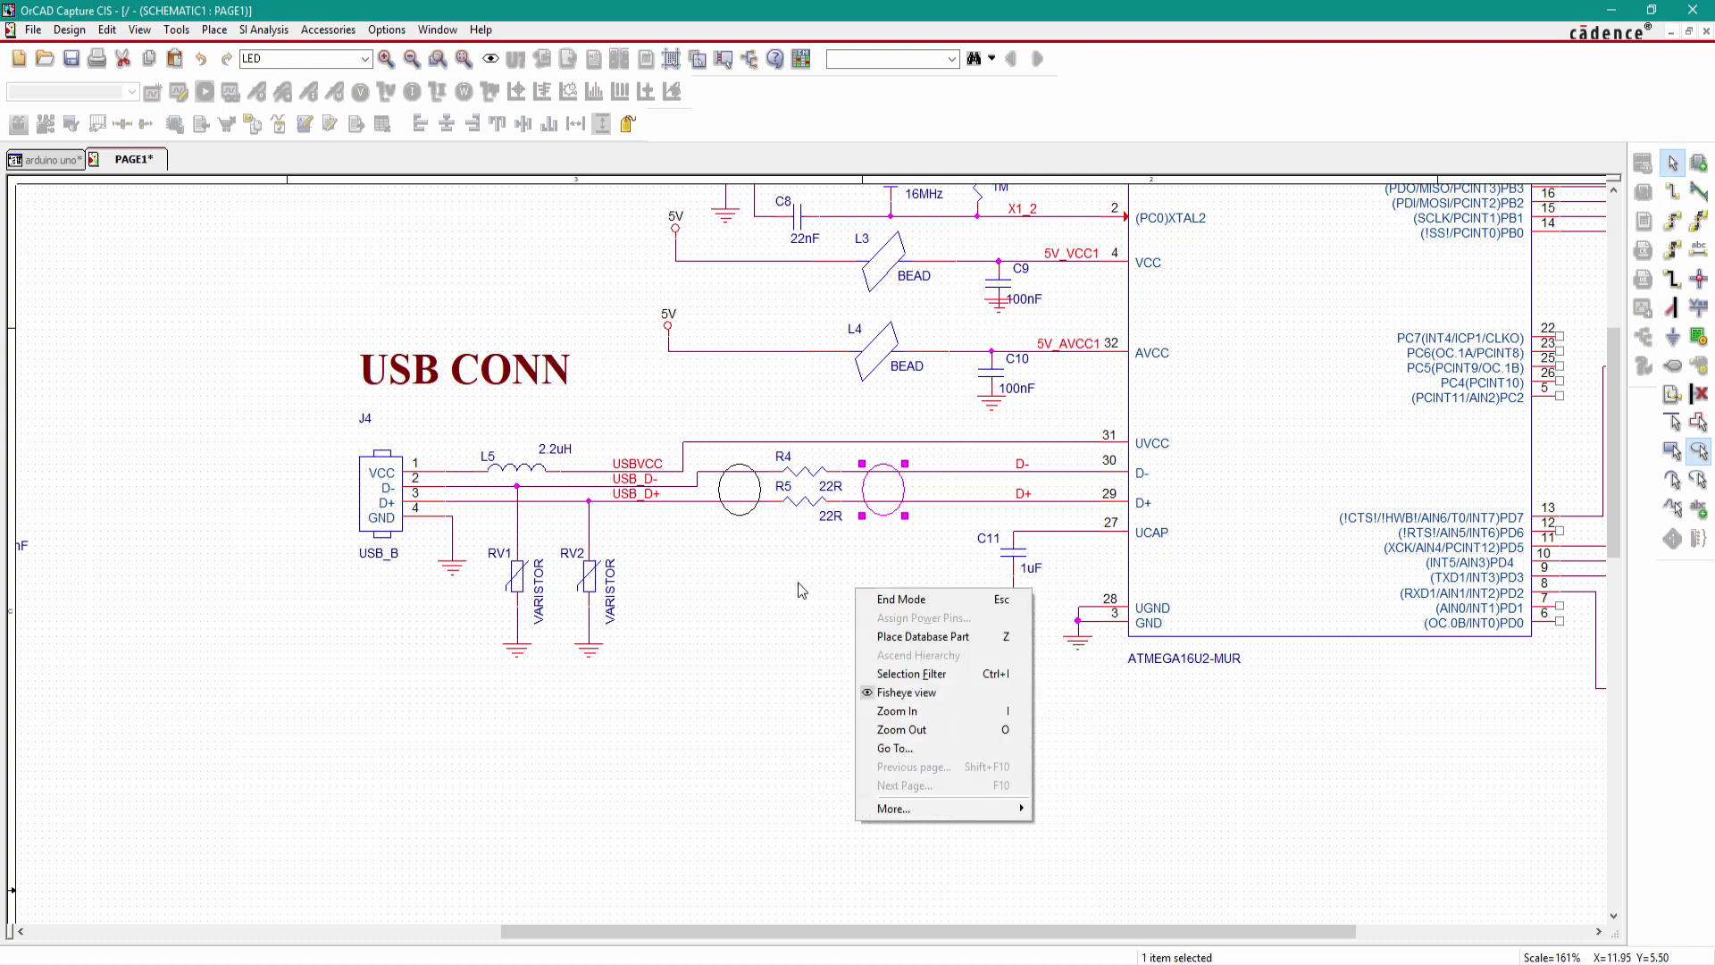
click(874, 598)
Step: Start a new text note reading 'Differential Pair'
click(722, 510)
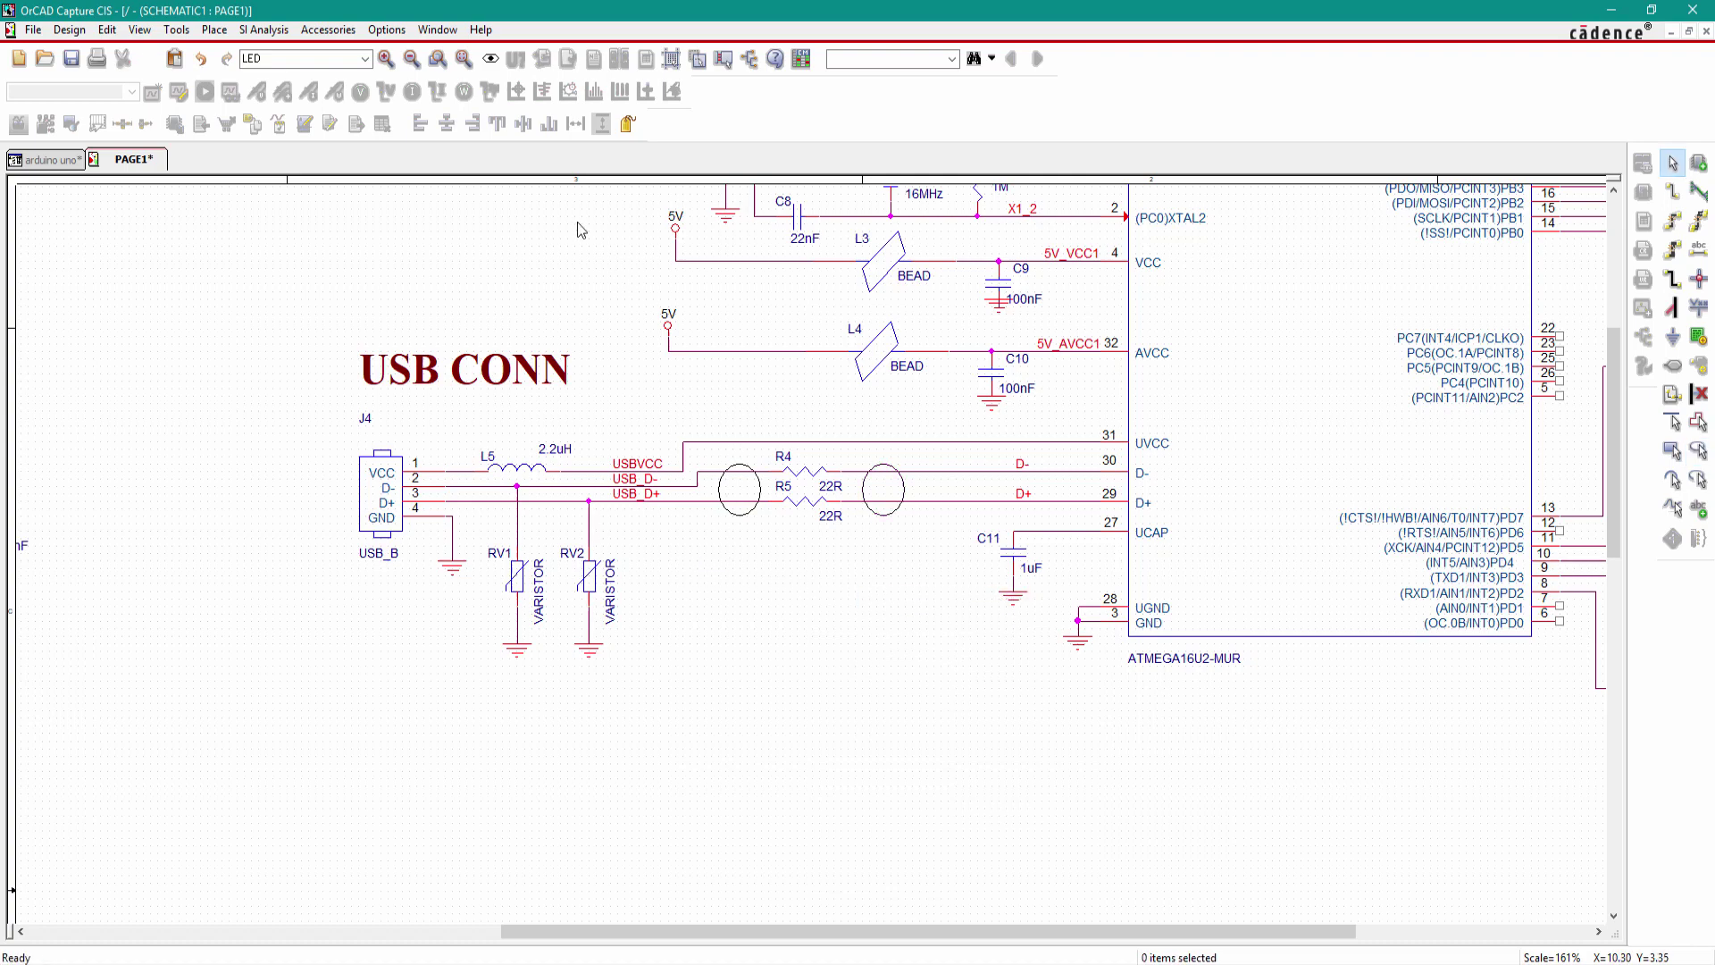
click(221, 34)
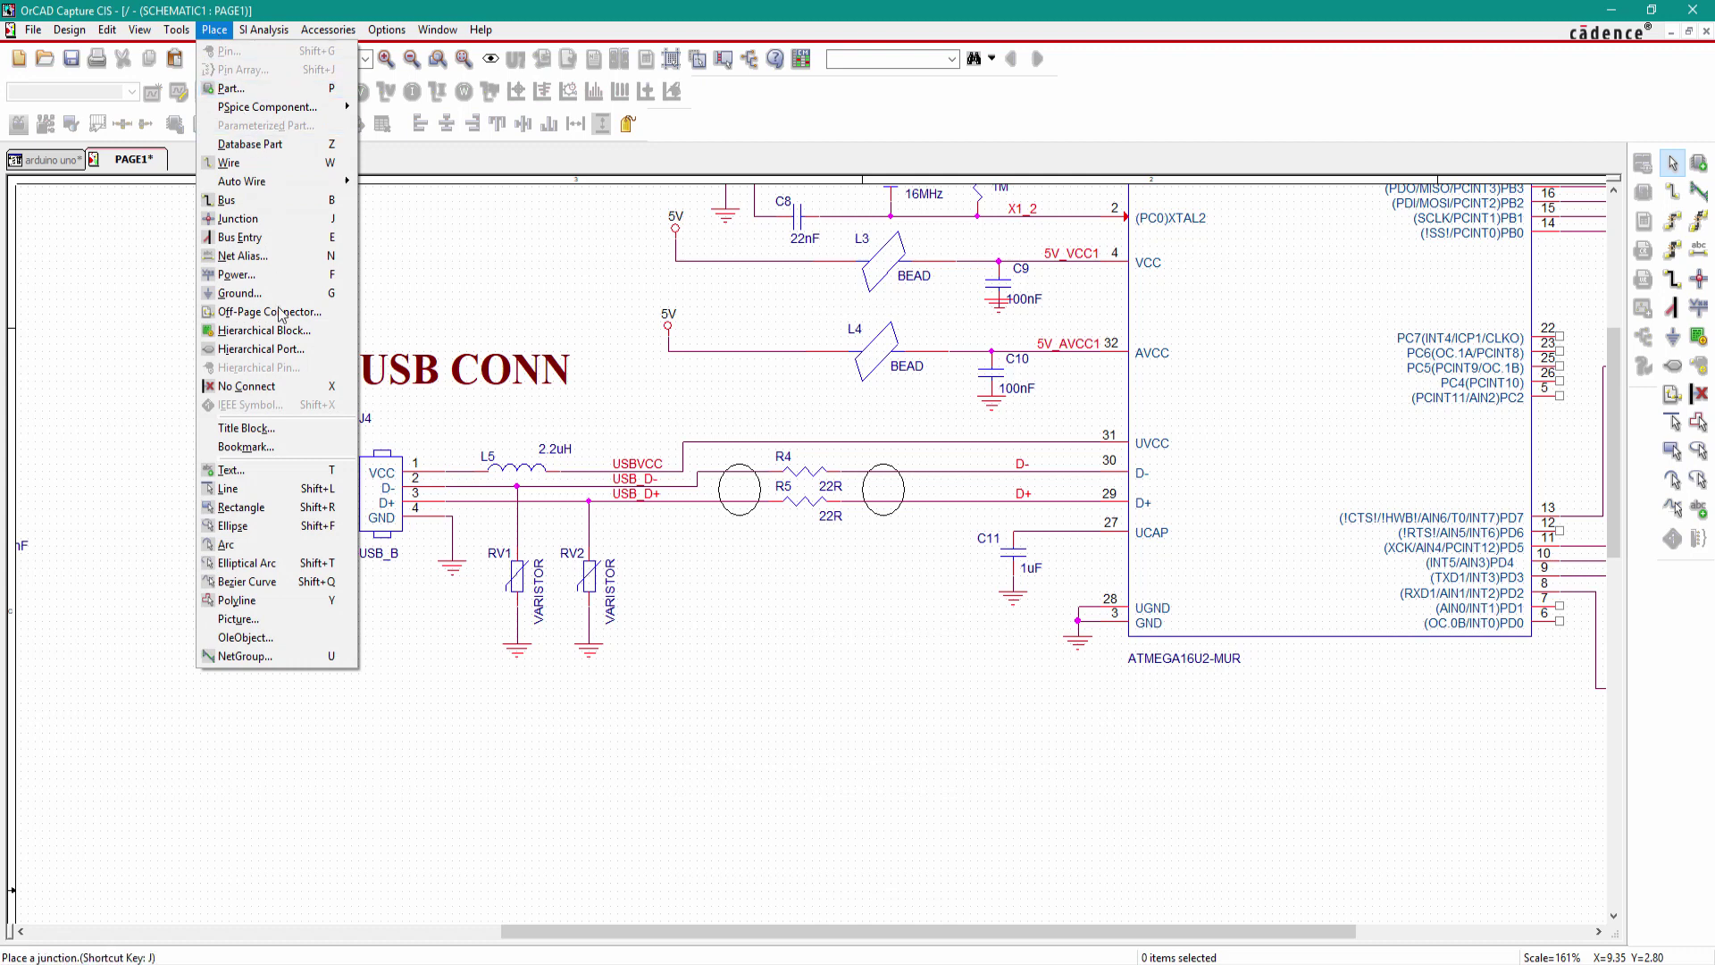
click(216, 34)
click(216, 34)
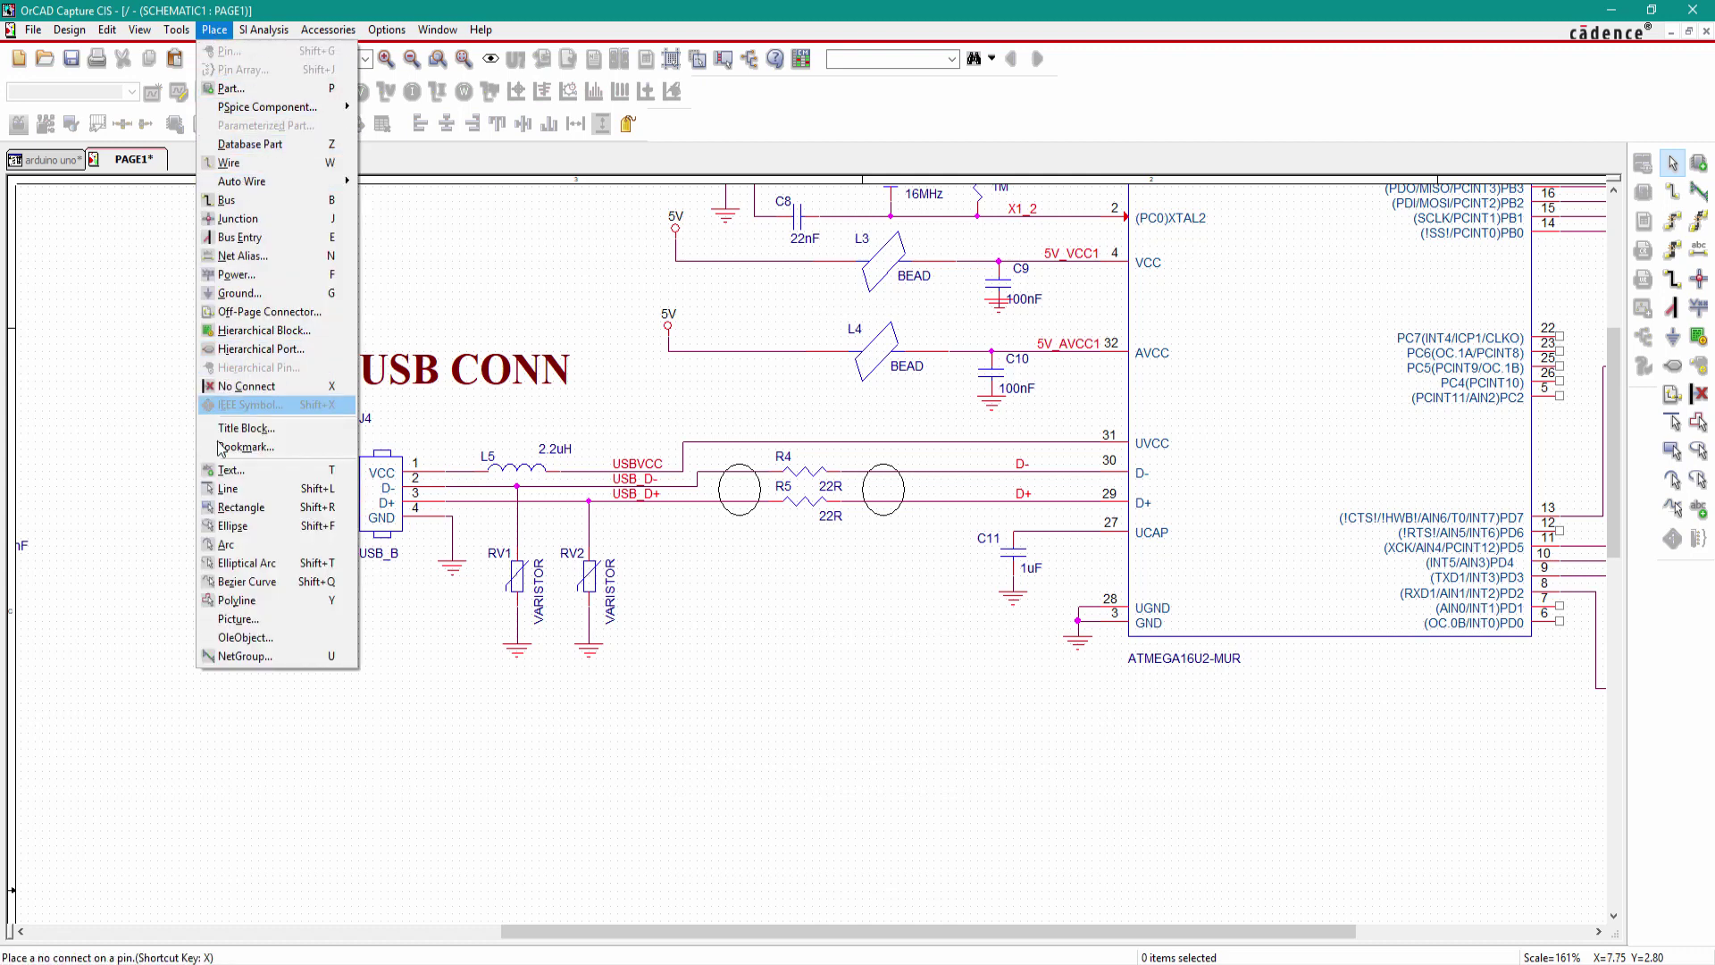
click(234, 405)
text(Differential Pair)
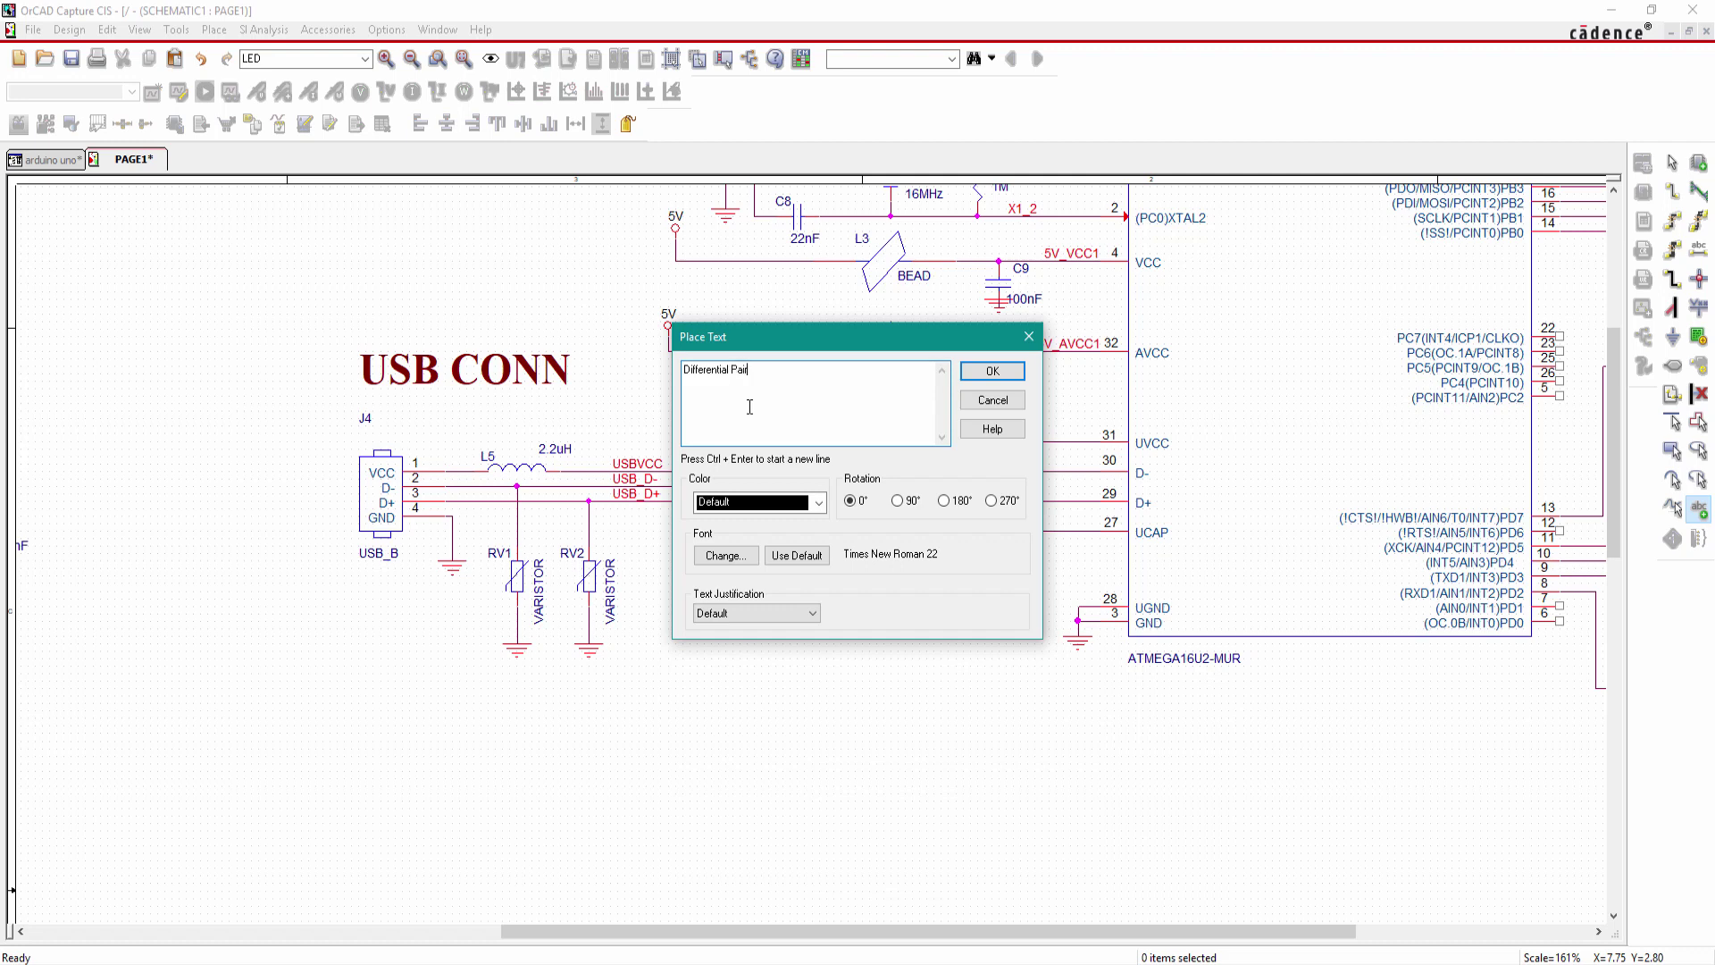
Step: Style the note 18-point dark red and place it below the circled USB lines
click(726, 555)
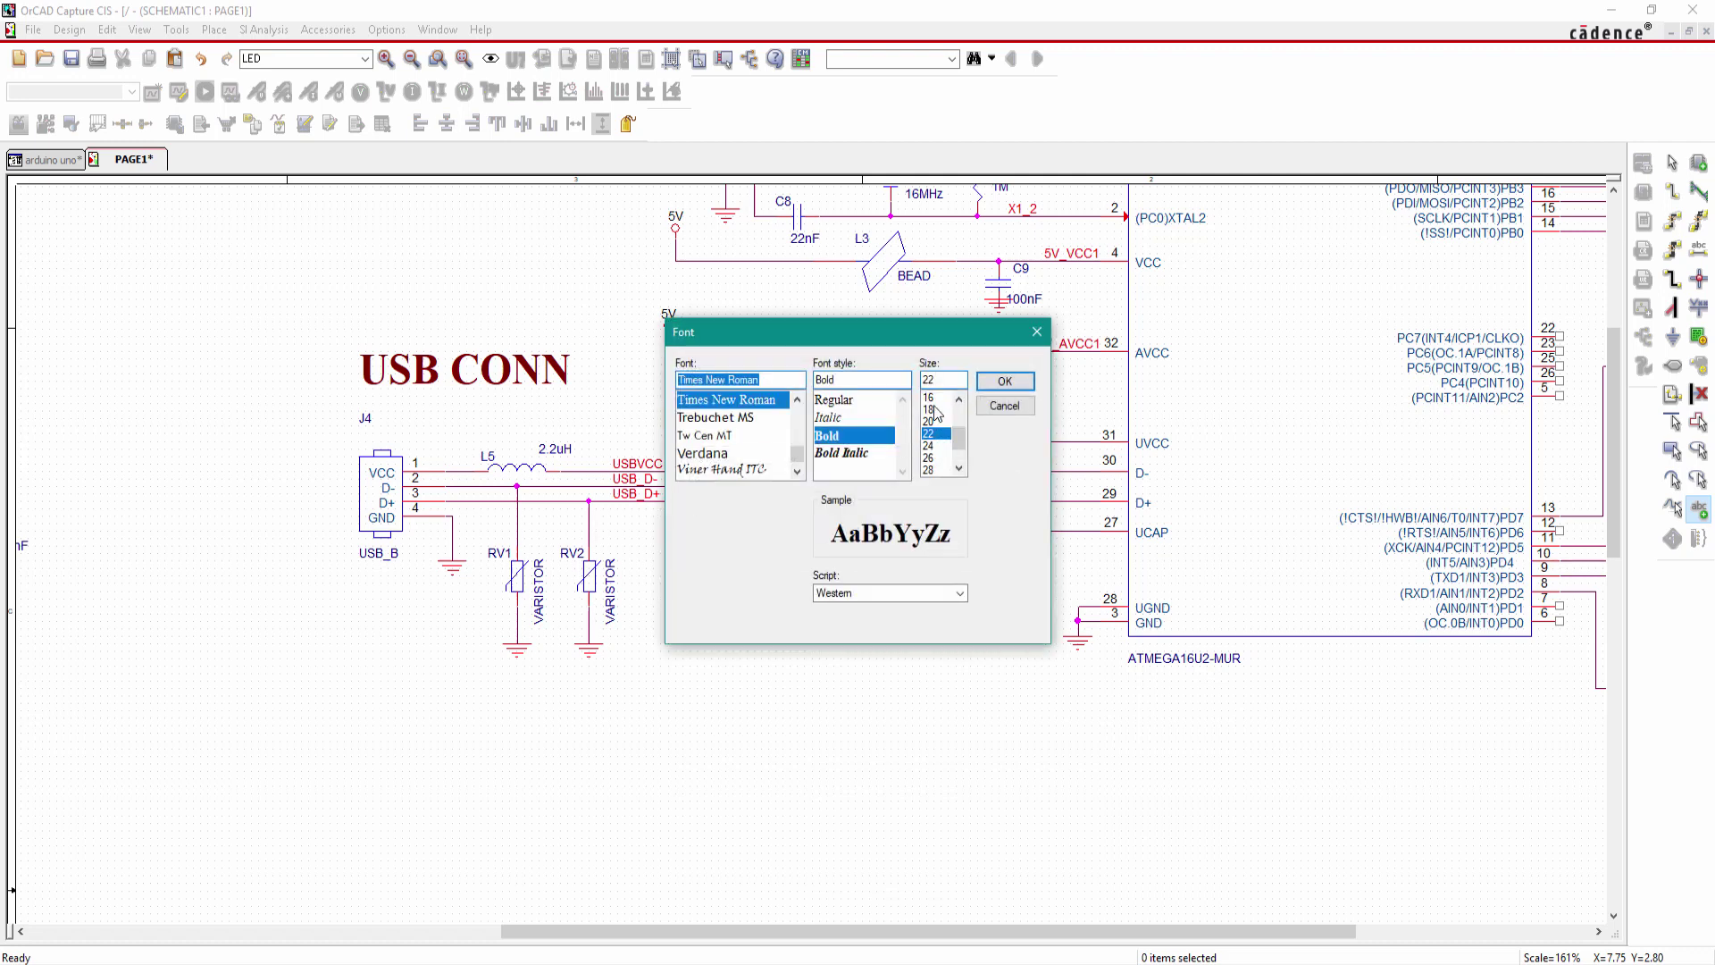
click(933, 409)
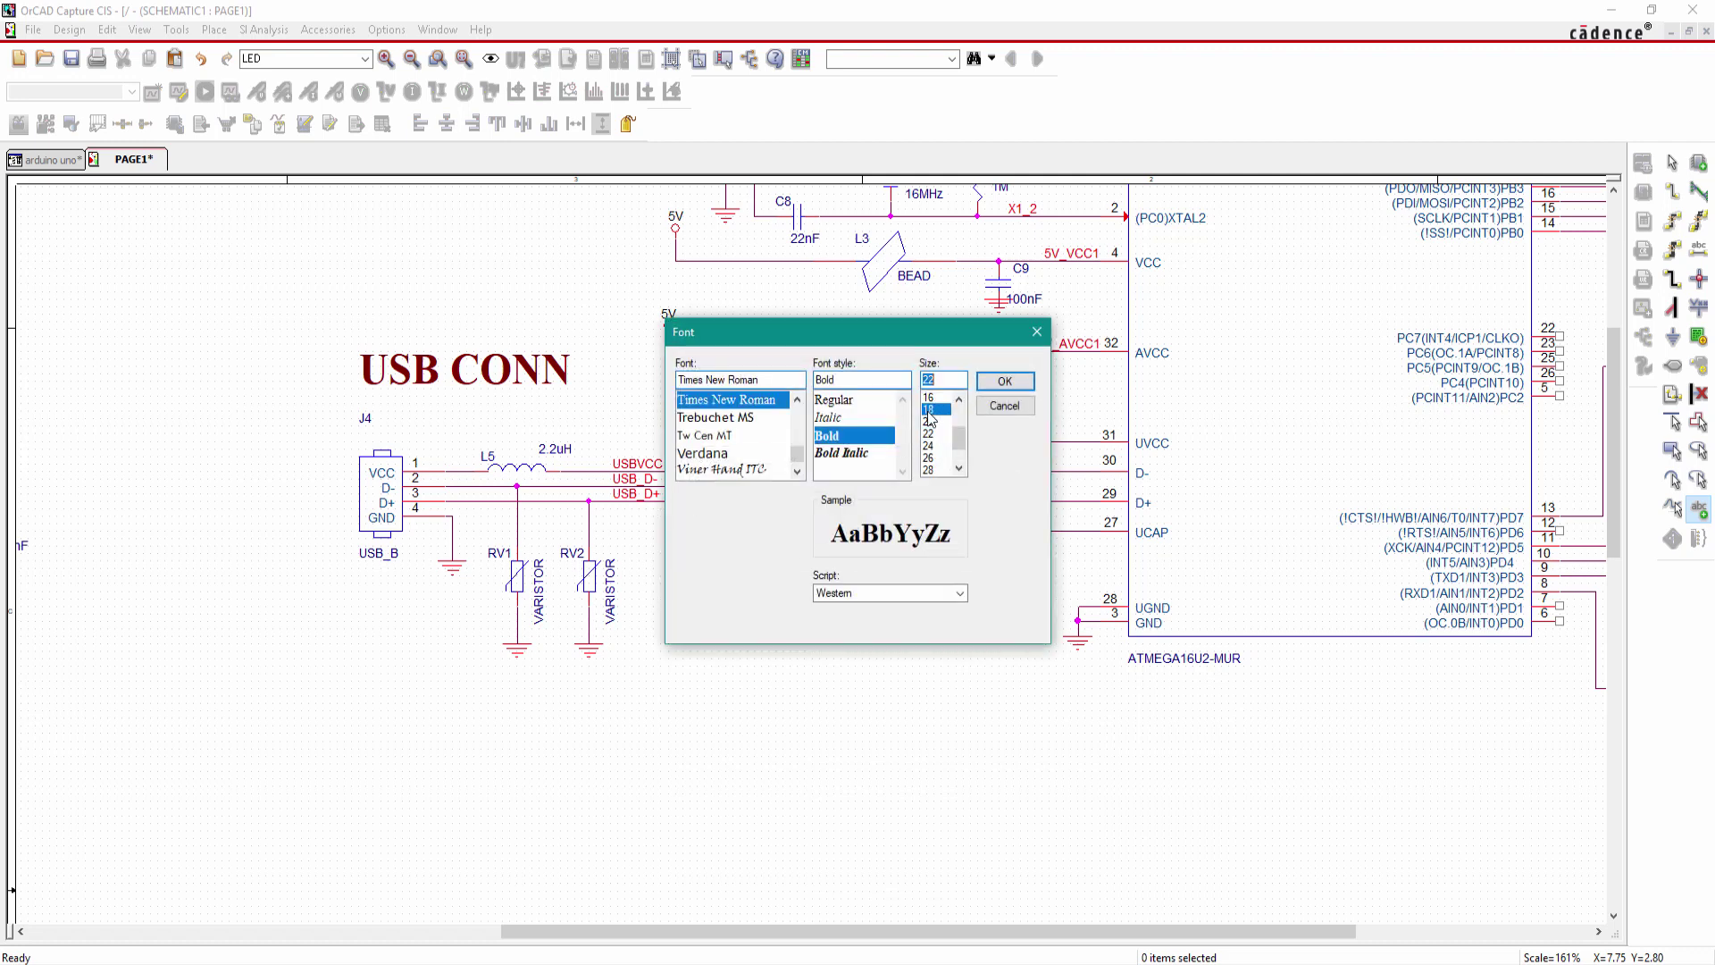
click(1004, 381)
click(818, 503)
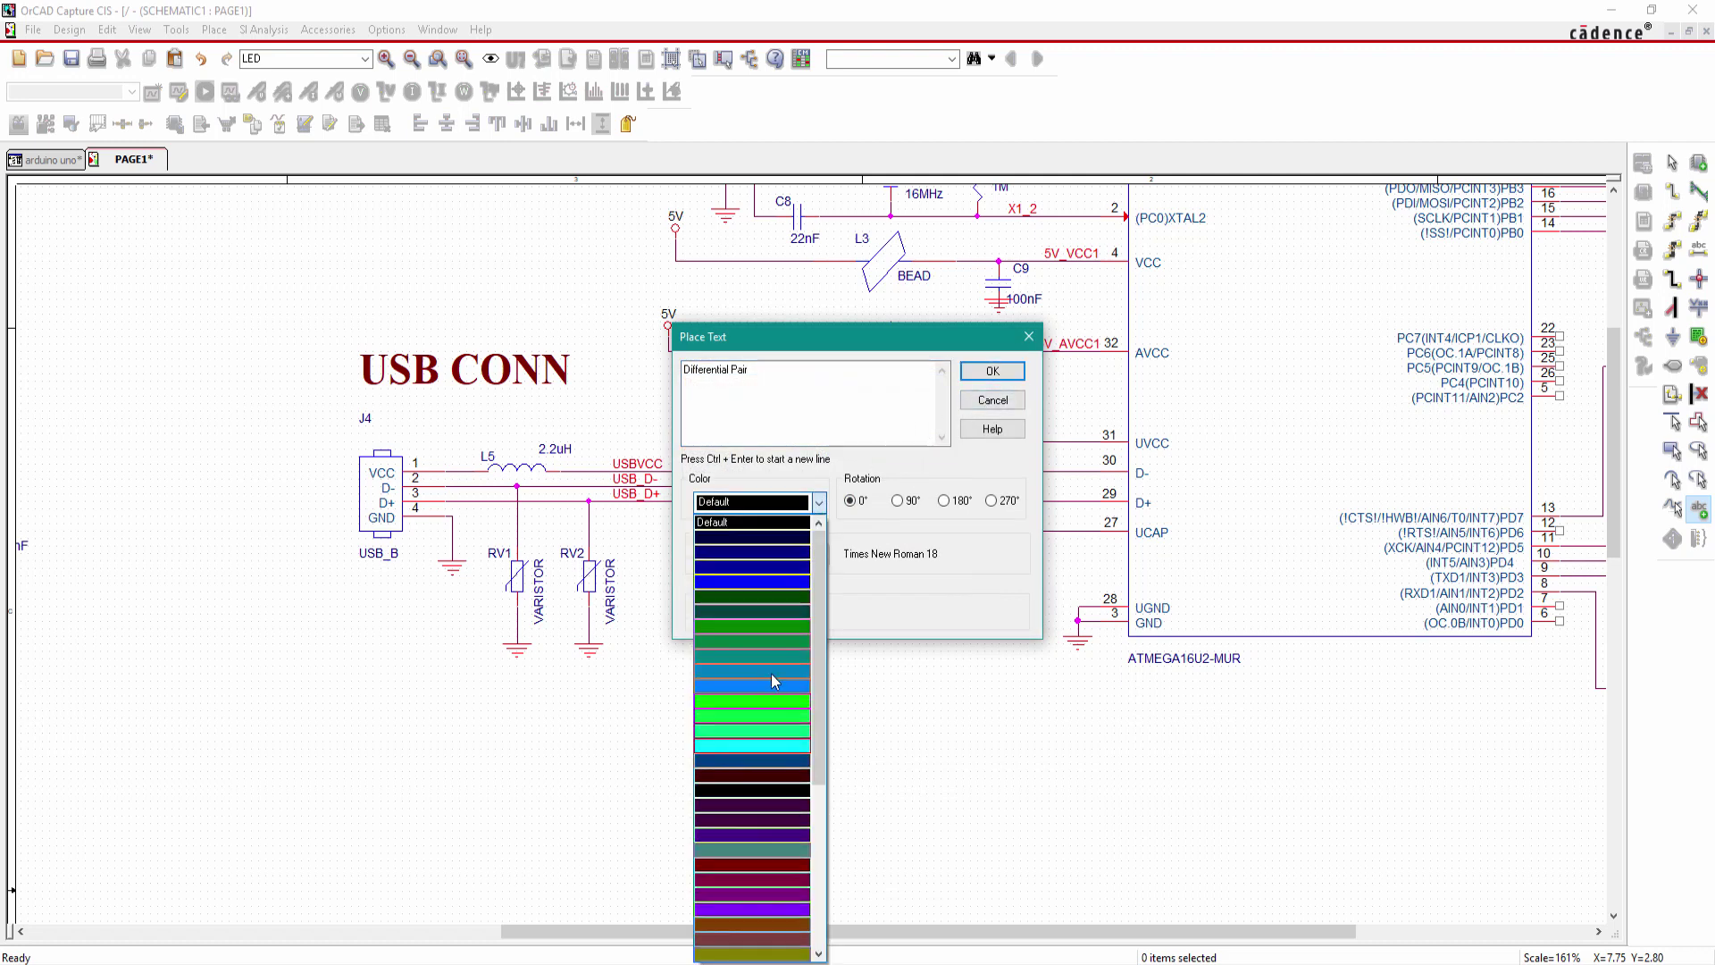
click(740, 774)
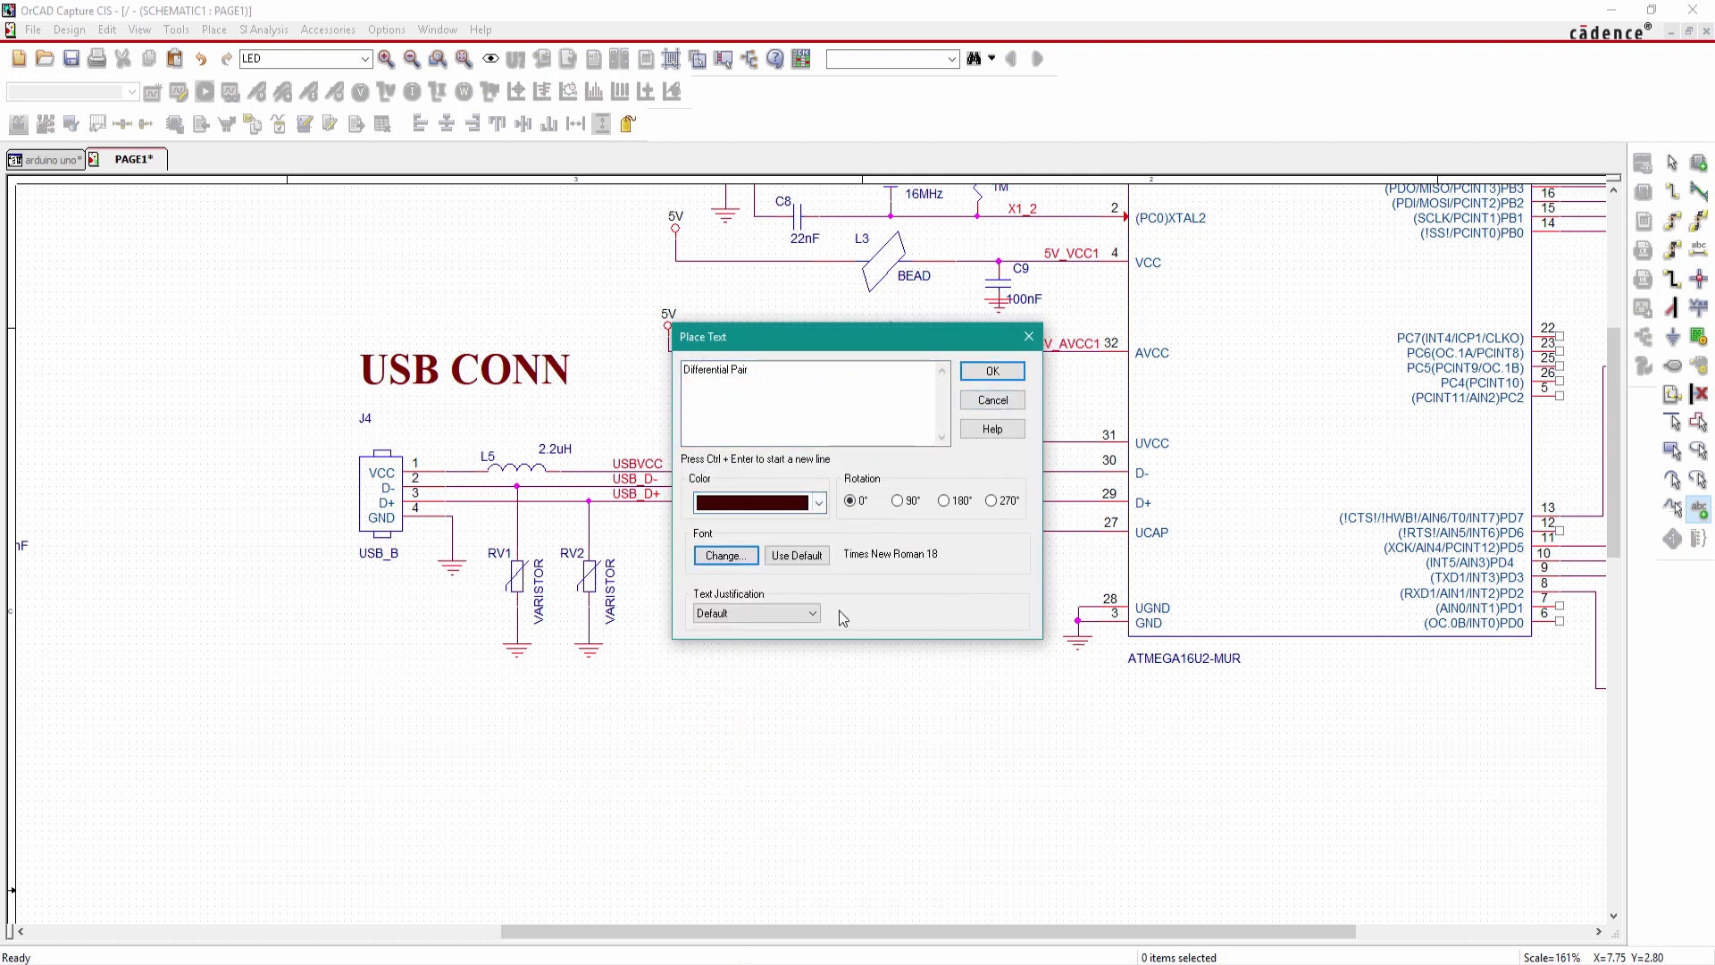
click(987, 376)
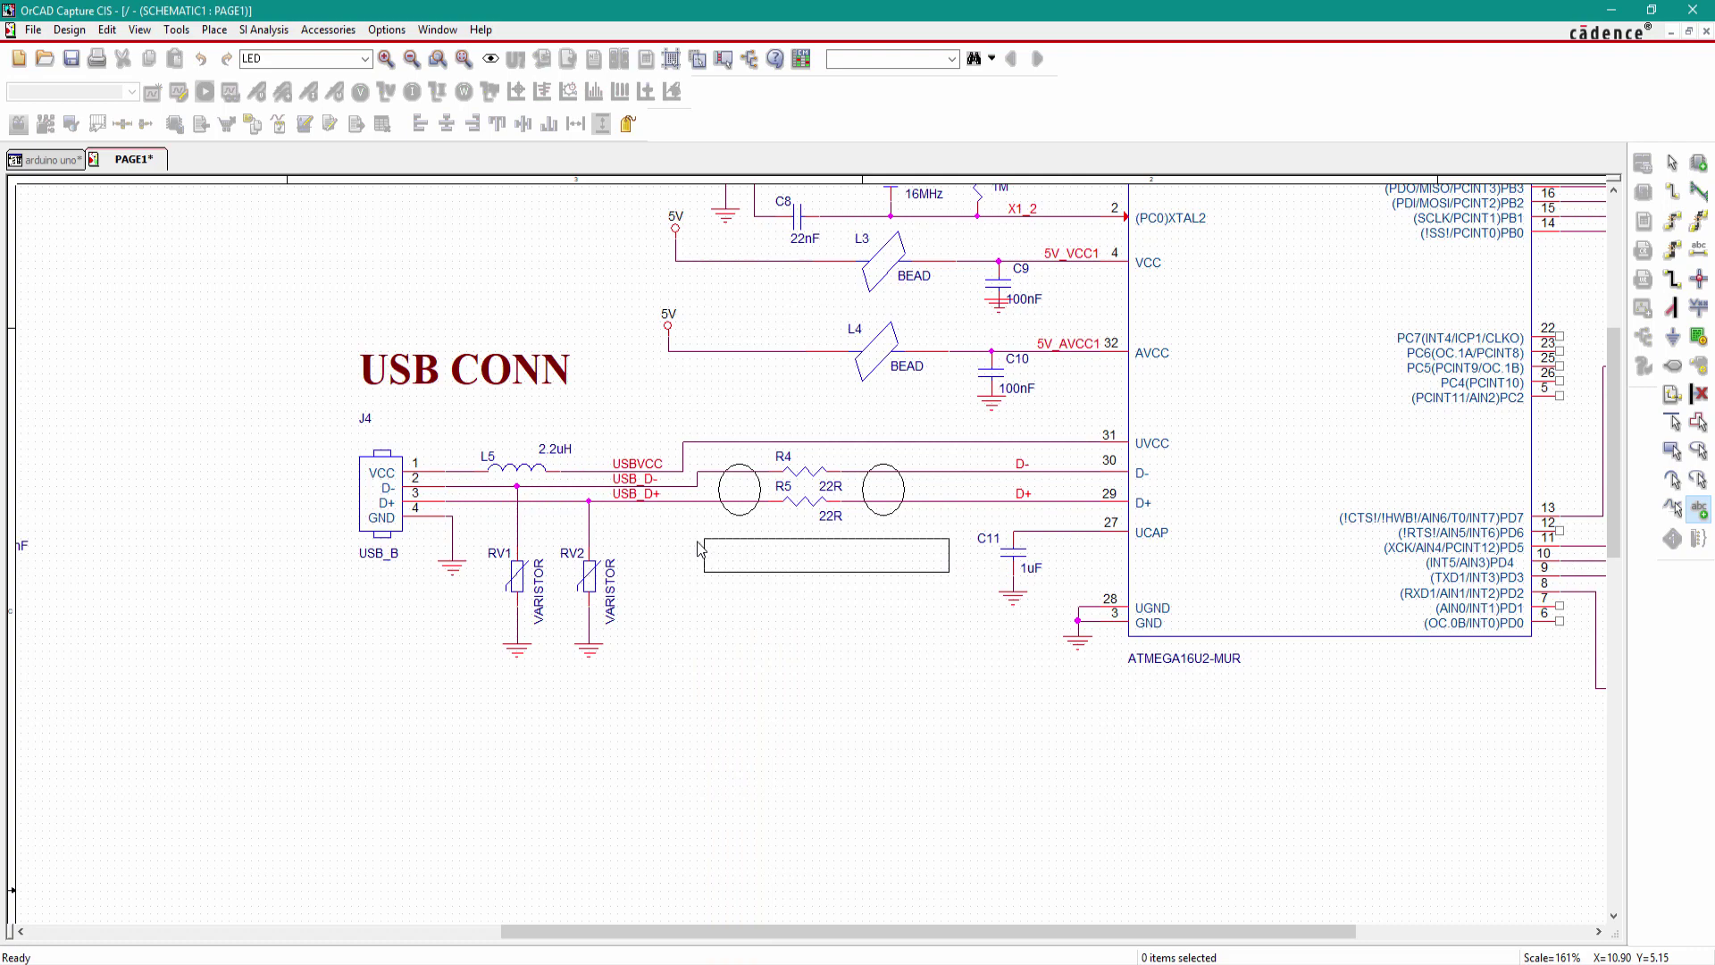
click(699, 549)
key(Escape)
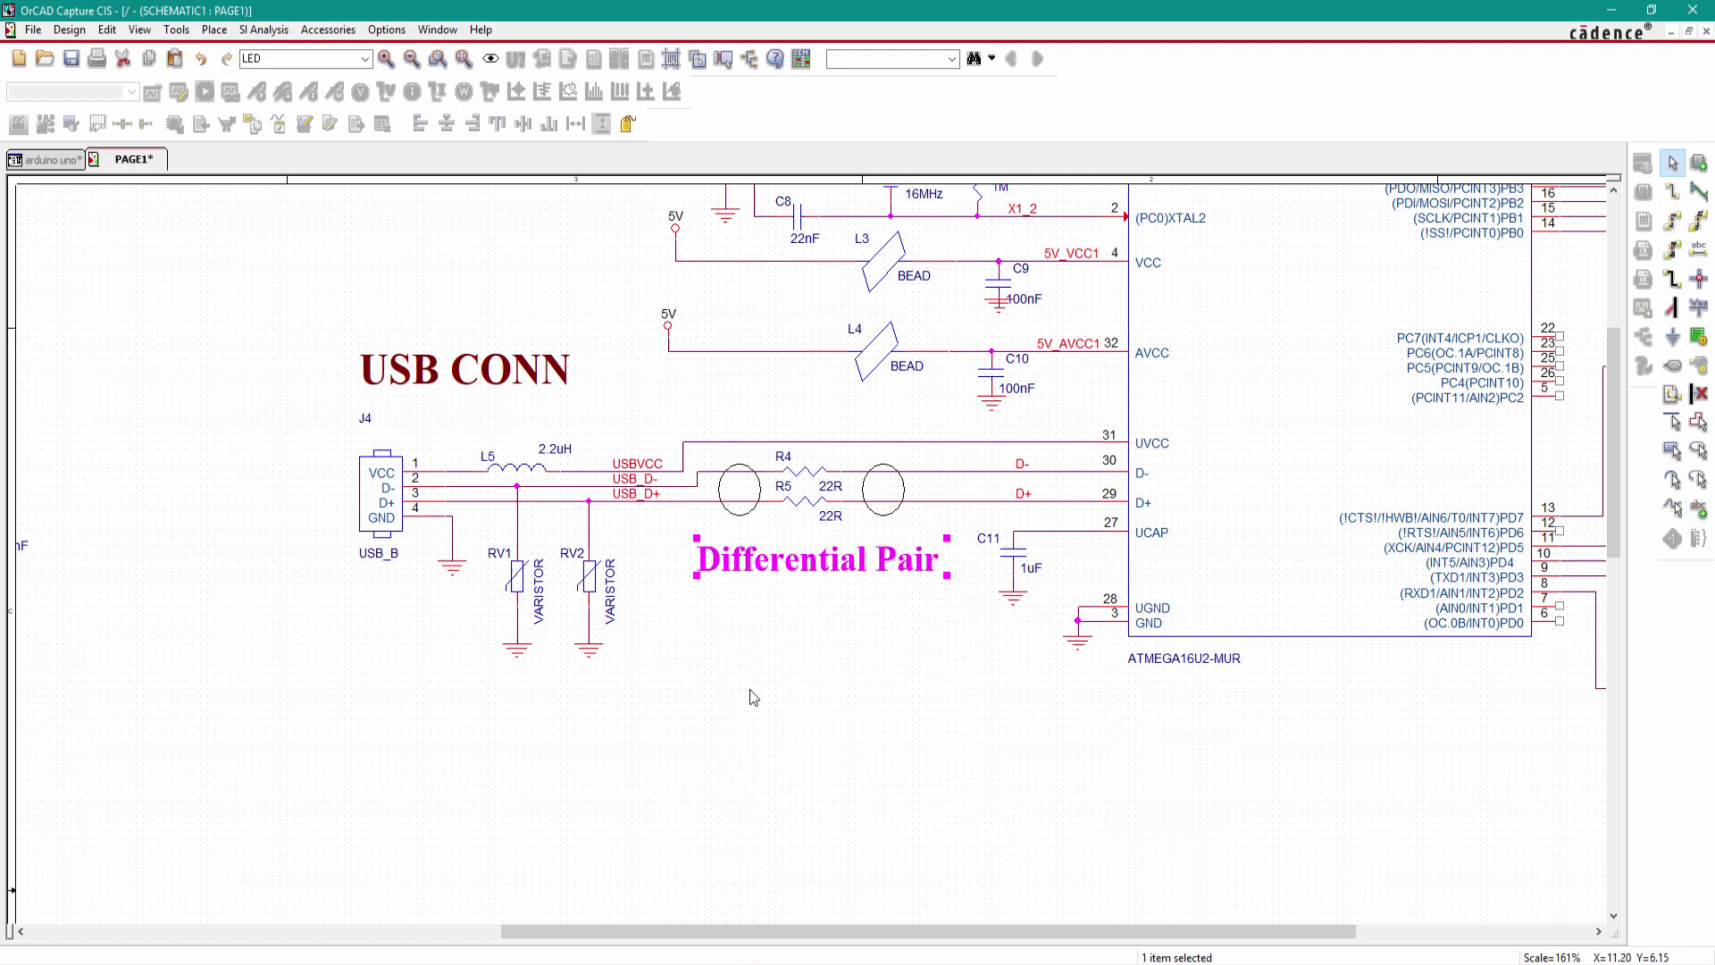
click(753, 698)
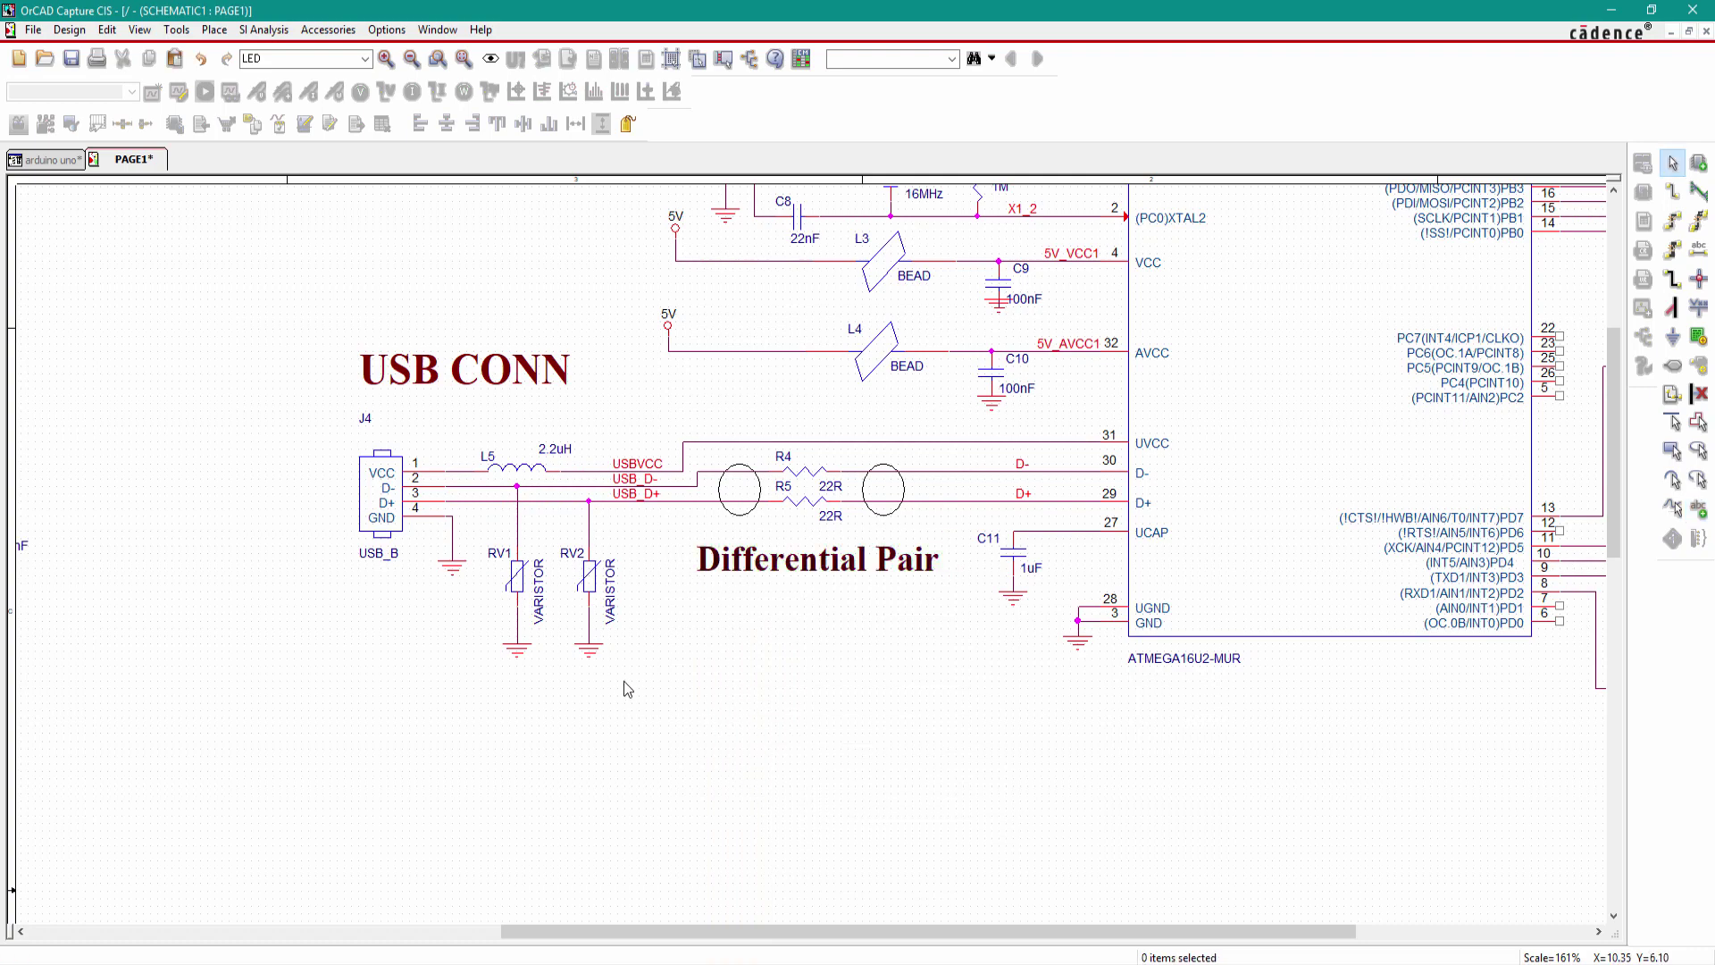
Step: Shrink the Differential Pair note to 14-point Times New Roman and nudge it into place
scroll(623, 681, down, 1)
double_click(808, 553)
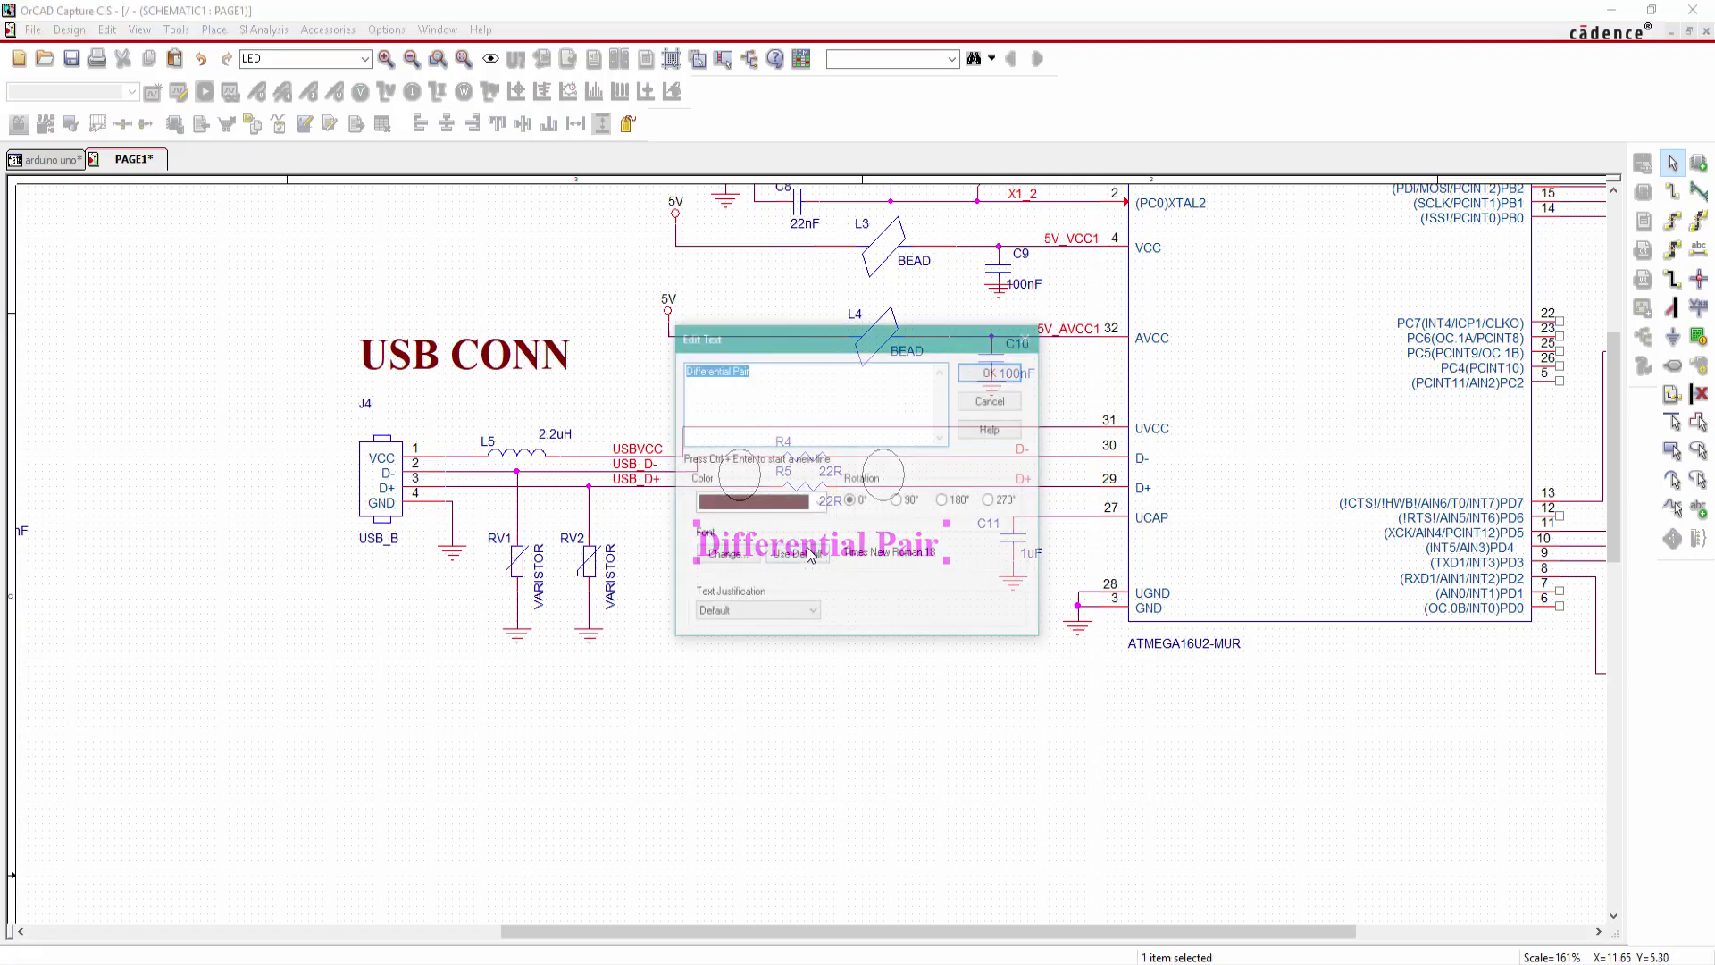
click(725, 553)
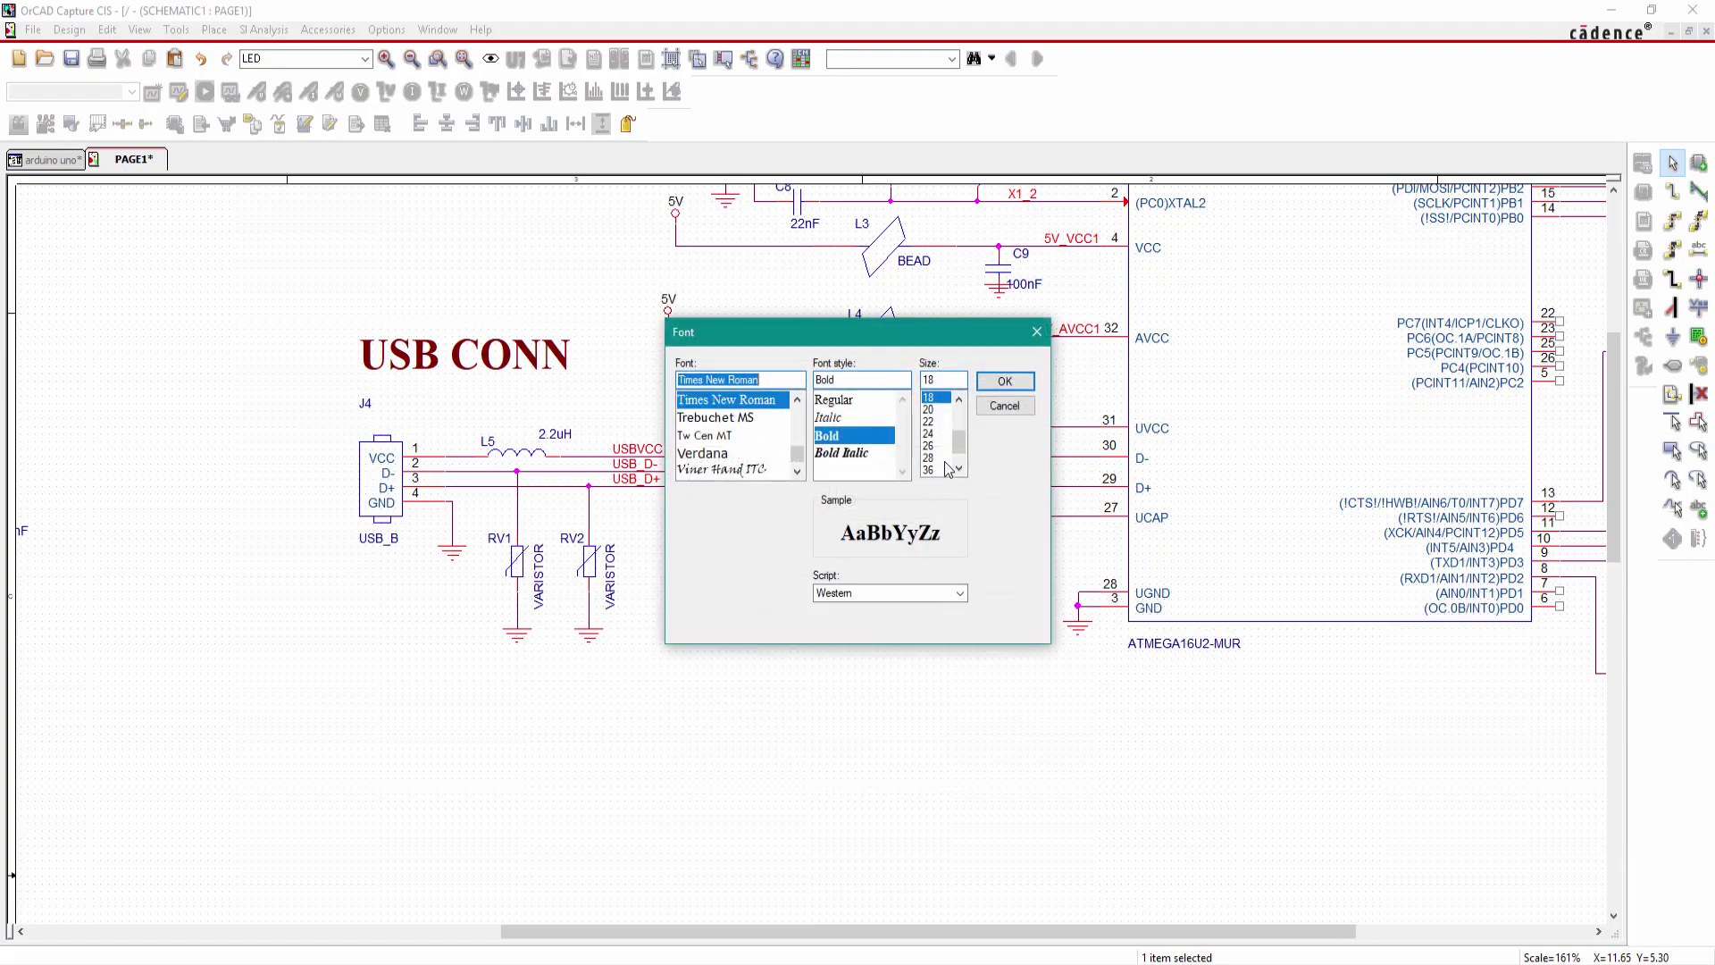
scroll(944, 421, up, 1)
click(934, 409)
click(1004, 382)
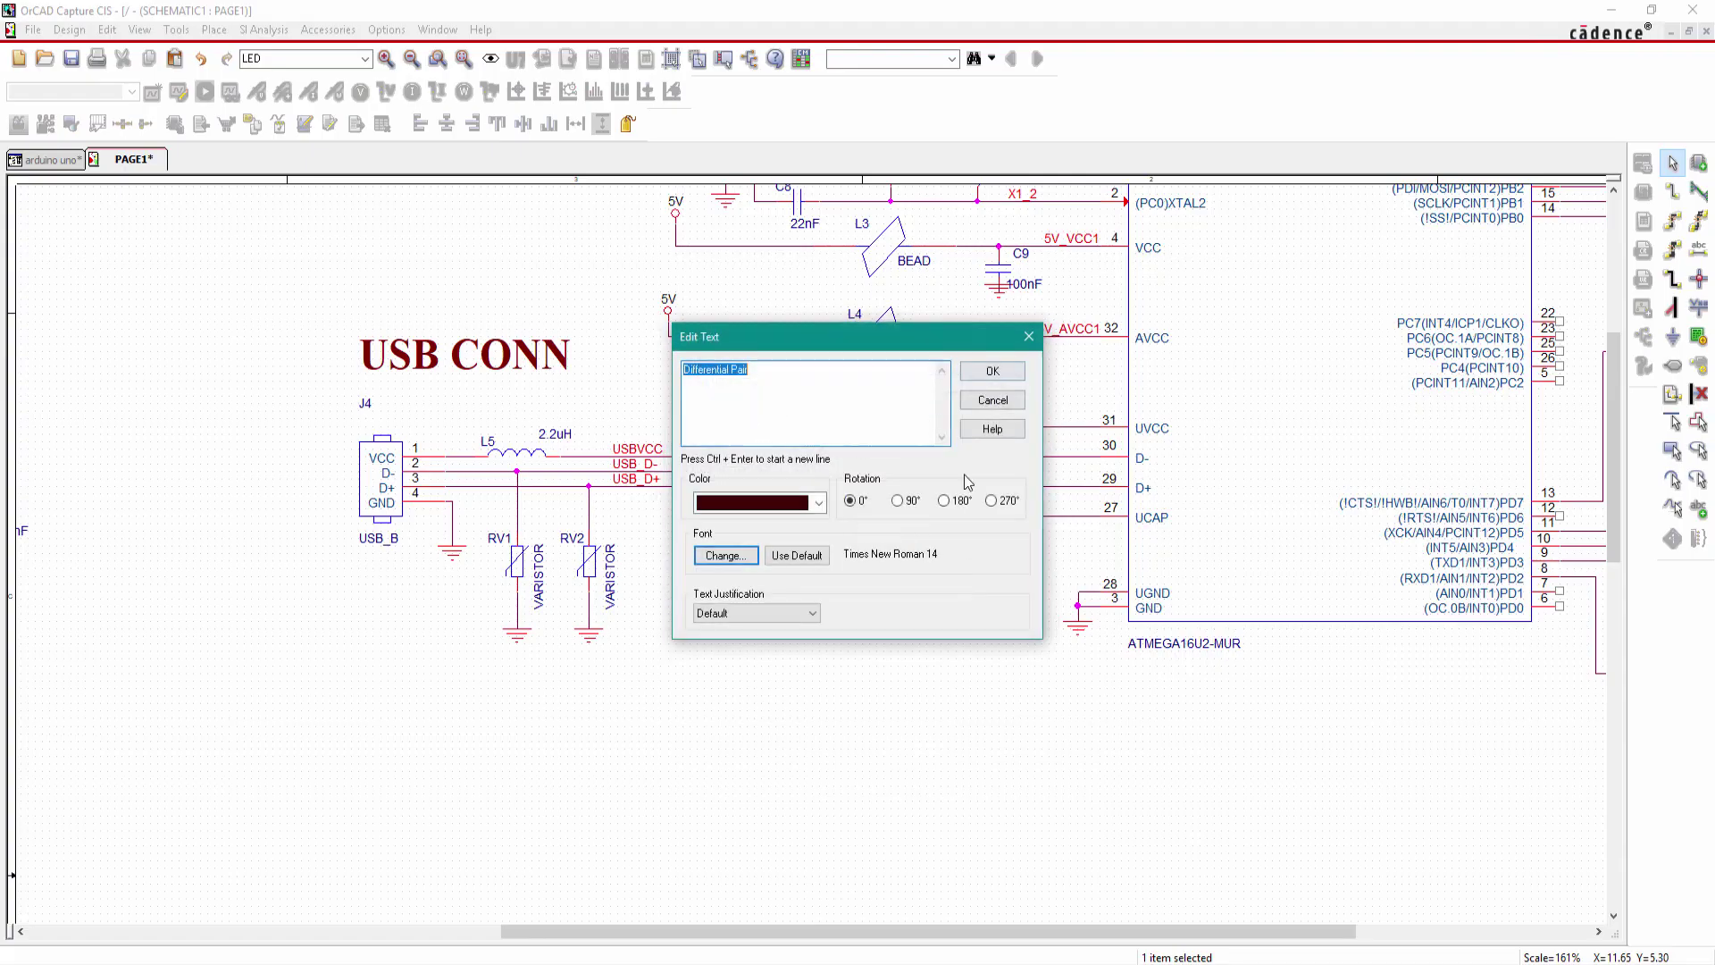
click(992, 372)
scroll(785, 631, down, 3)
drag(820, 429, 831, 413)
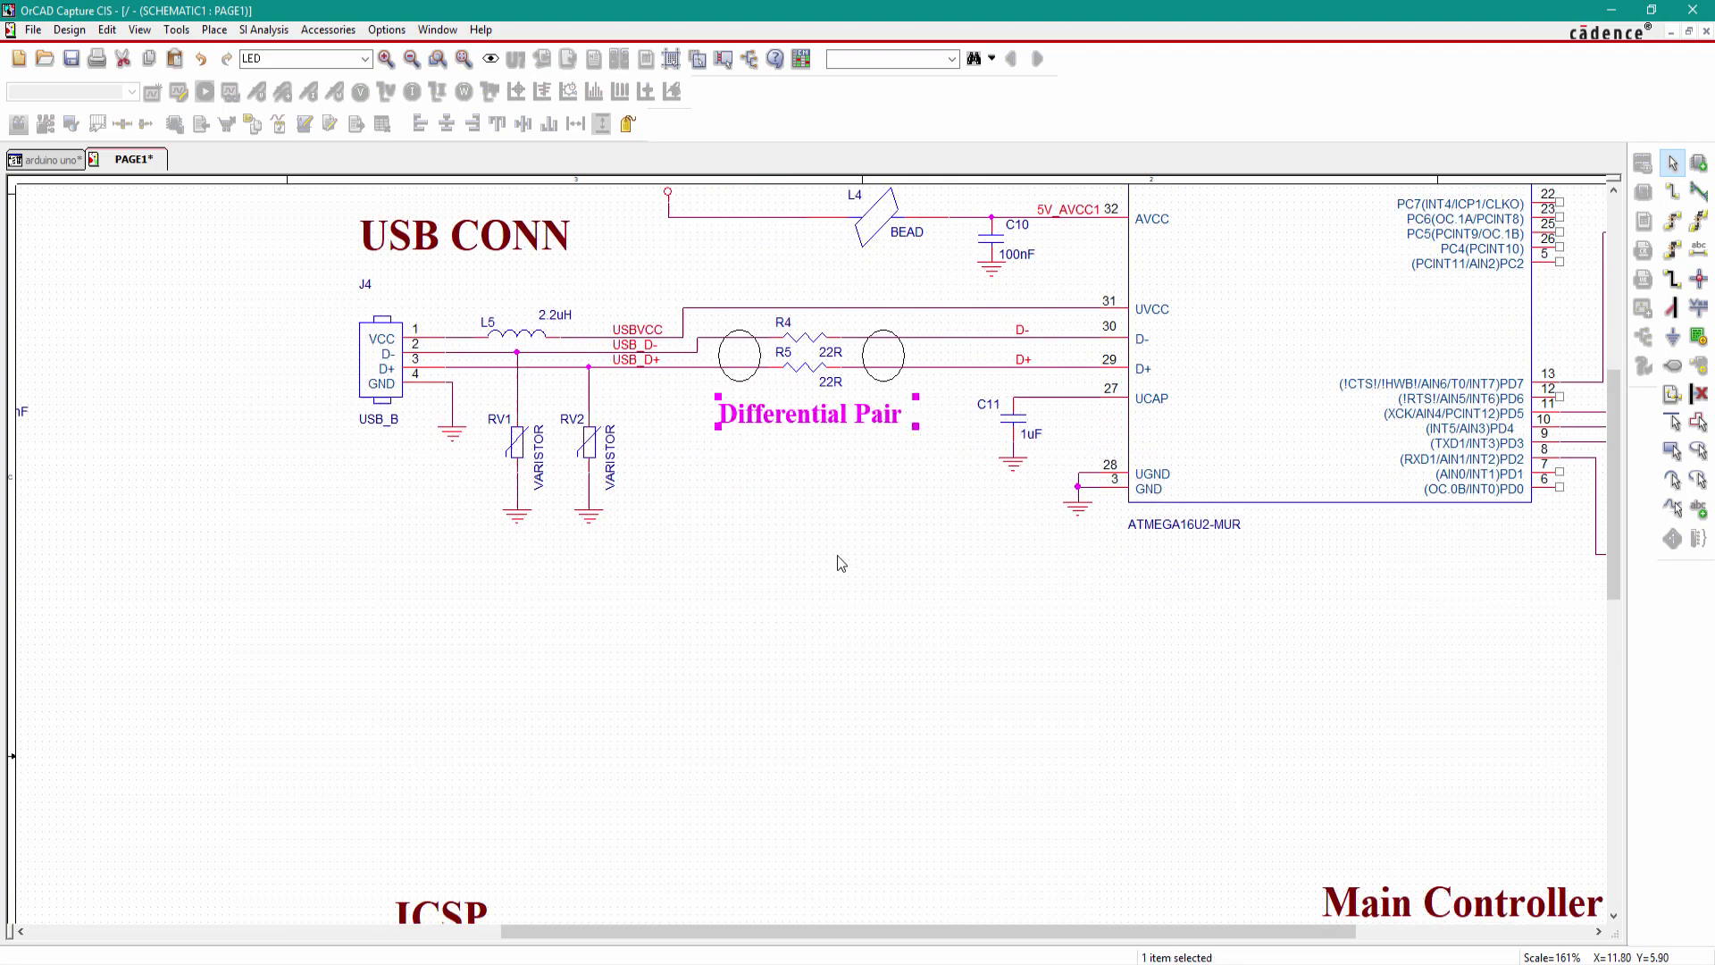